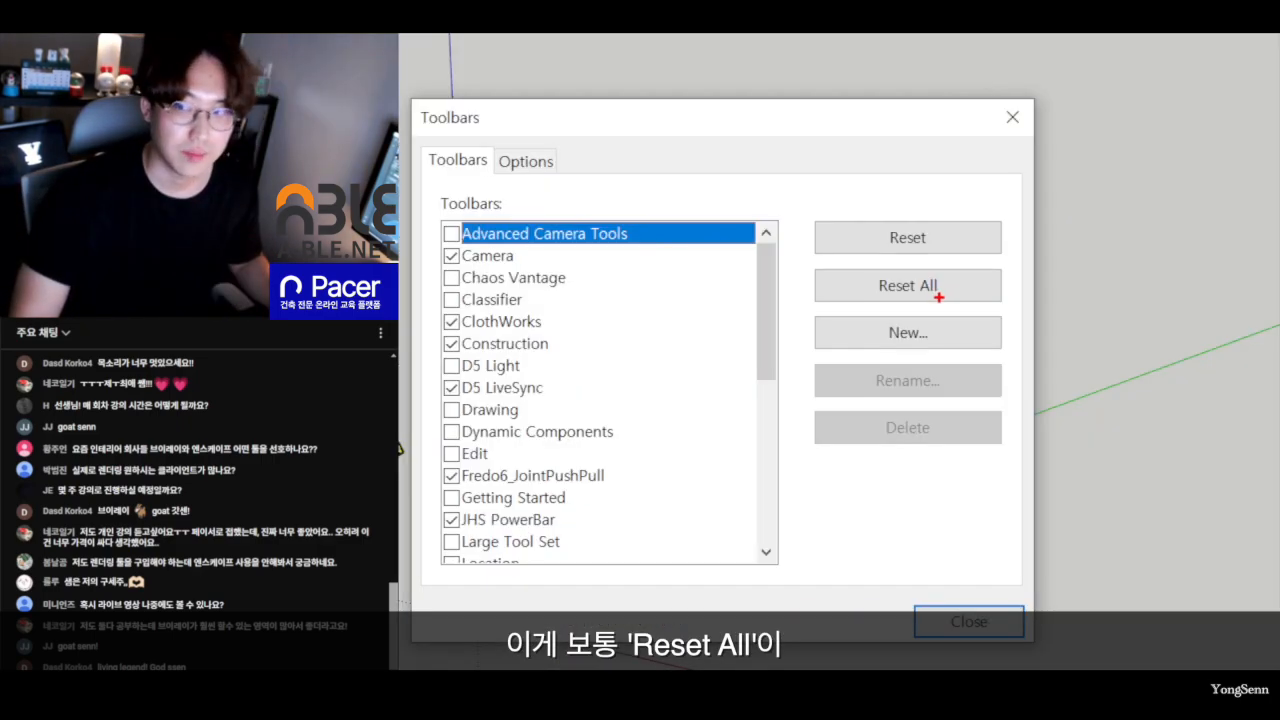
mouse_move(939, 297)
mouse_down()
mouse_move(879, 294)
mouse_move(936, 317)
mouse_up()
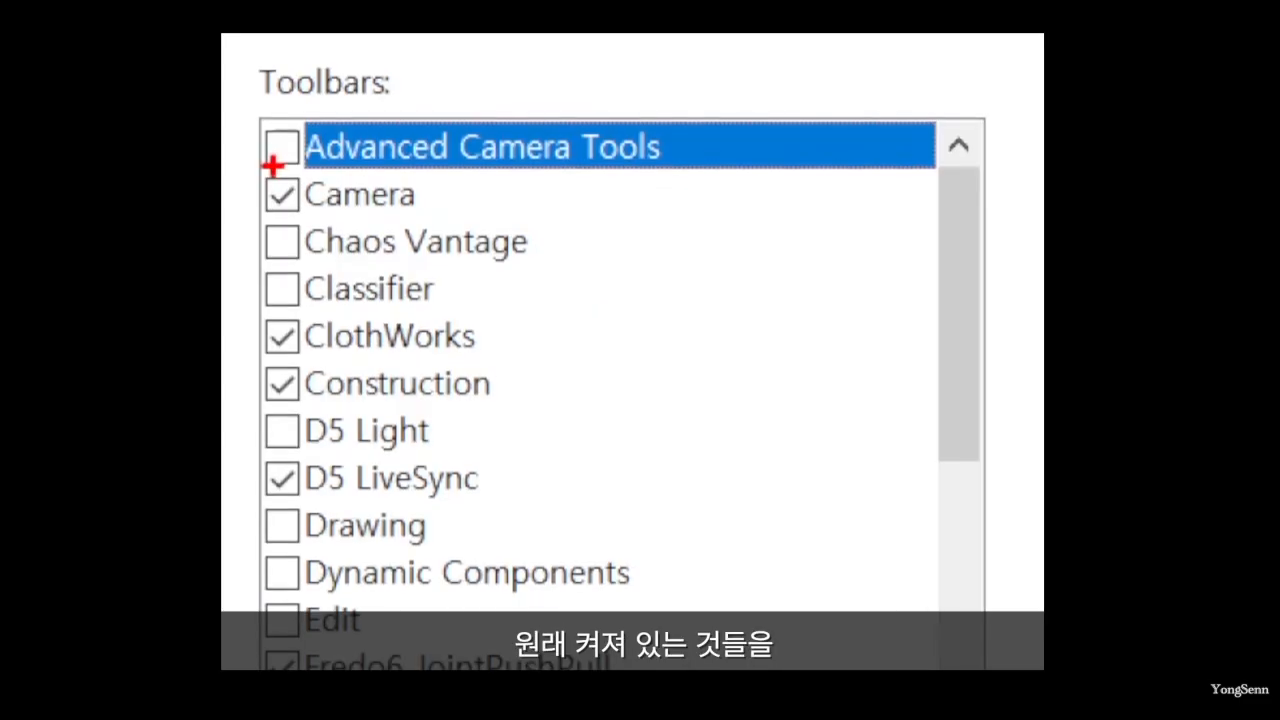
mouse_move(271, 166)
mouse_down()
mouse_move(286, 171)
mouse_move(306, 114)
mouse_up()
mouse_move(223, 162)
mouse_down()
mouse_move(302, 92)
mouse_move(306, 170)
mouse_up()
mouse_move(222, 275)
mouse_down()
mouse_move(289, 222)
mouse_move(344, 339)
mouse_up()
drag(270, 318, 308, 270)
drag(284, 284, 385, 338)
mouse_move(276, 408)
mouse_down()
mouse_move(317, 381)
mouse_move(315, 414)
mouse_up()
drag(246, 453, 300, 423)
drag(258, 425, 302, 445)
drag(246, 558, 310, 503)
drag(244, 519, 300, 543)
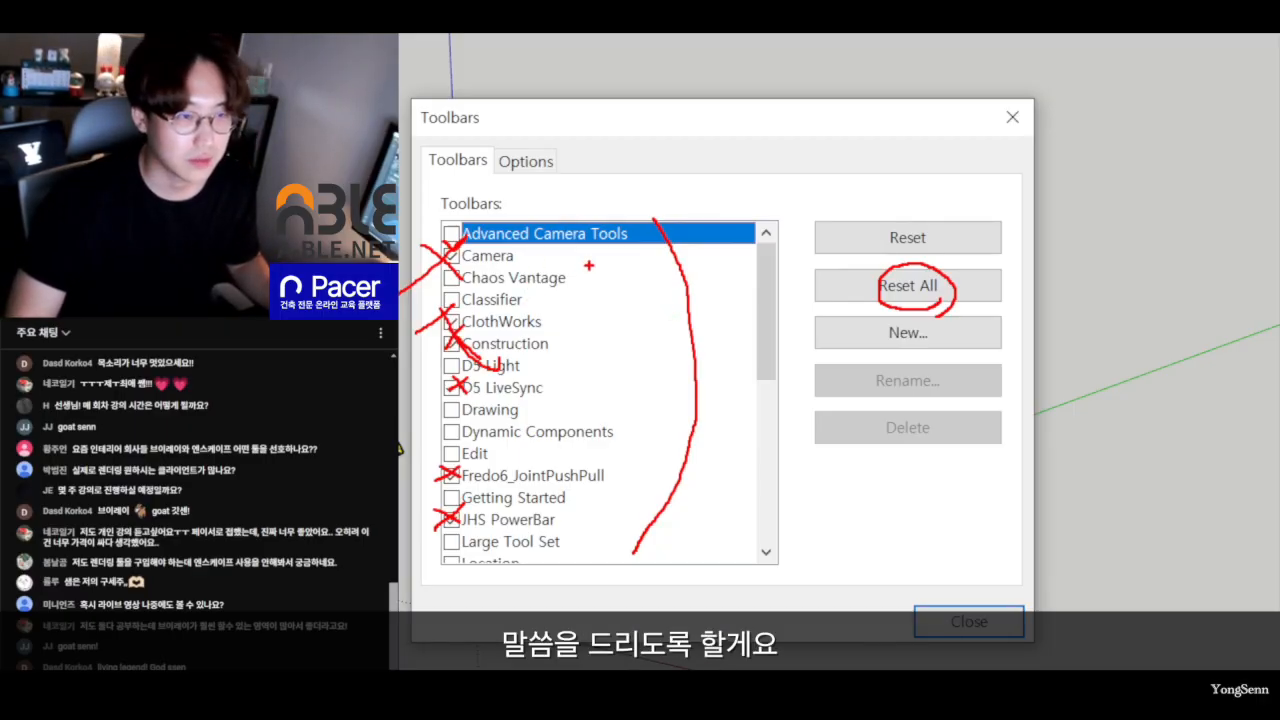
key(e)
ctrl+drag(432, 243, 545, 268)
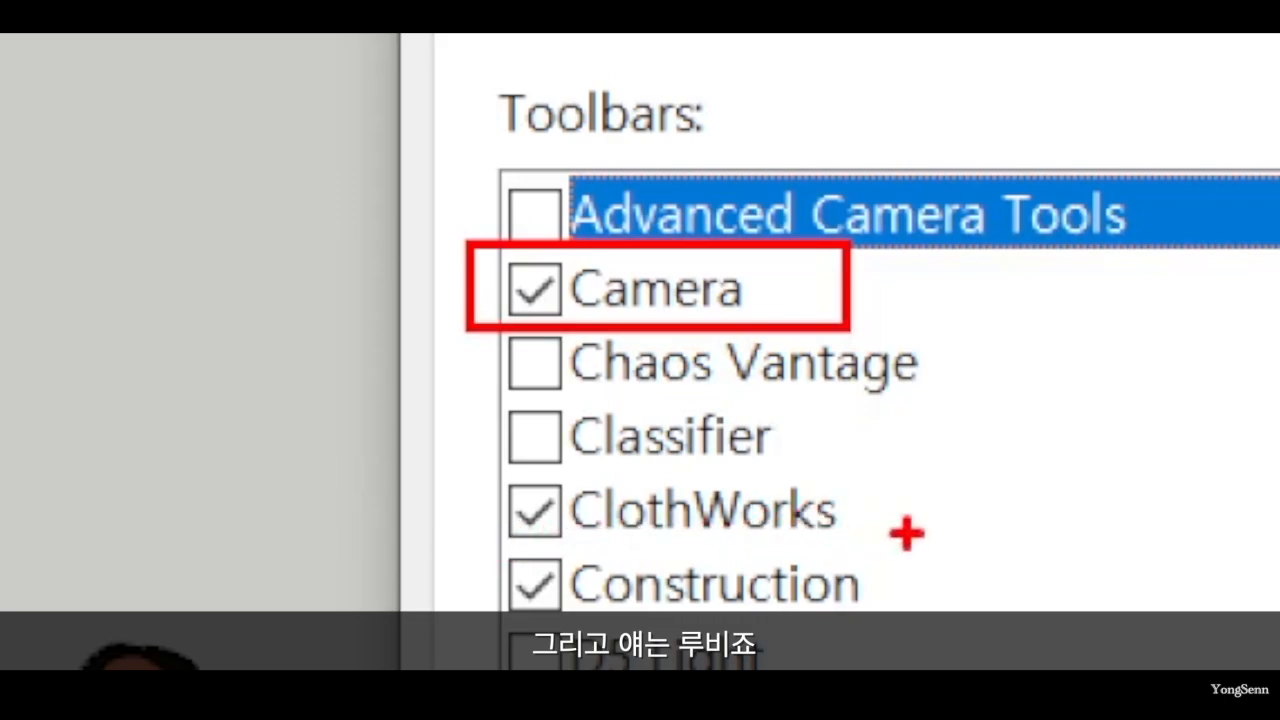
shift+drag(445, 331, 557, 331)
drag(570, 294, 552, 311)
drag(543, 297, 558, 315)
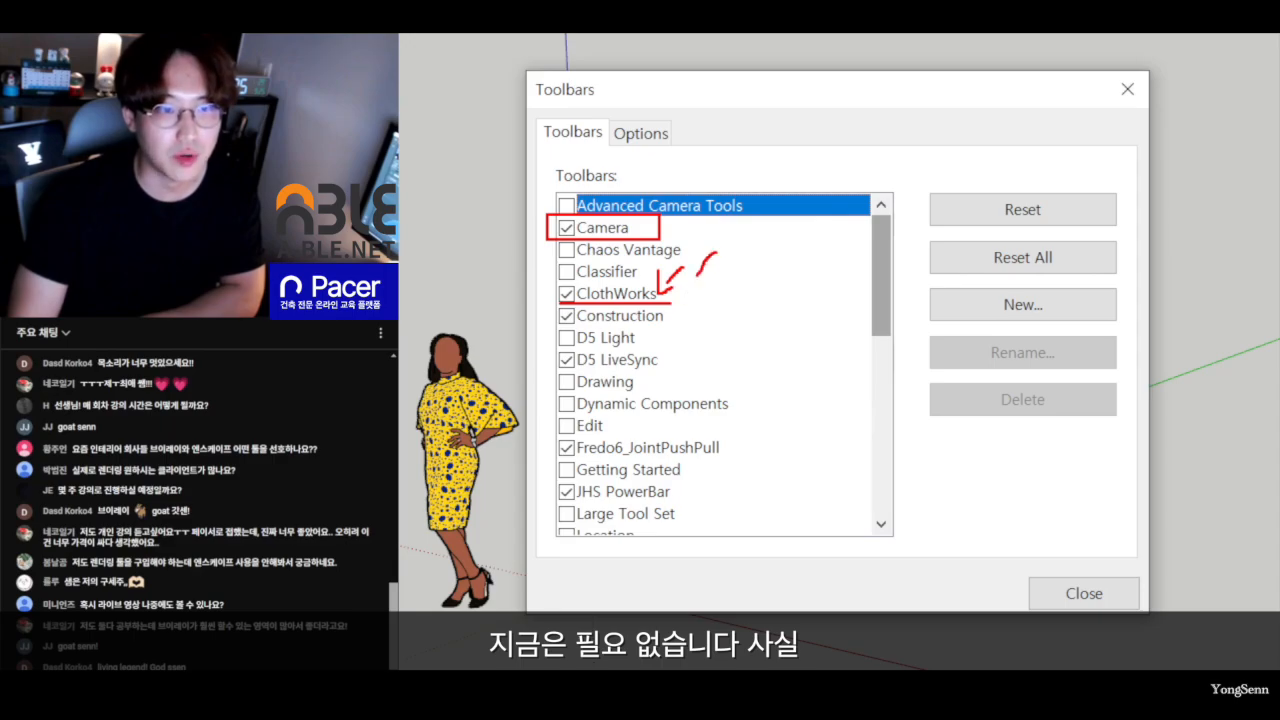
shift+drag(555, 325, 675, 328)
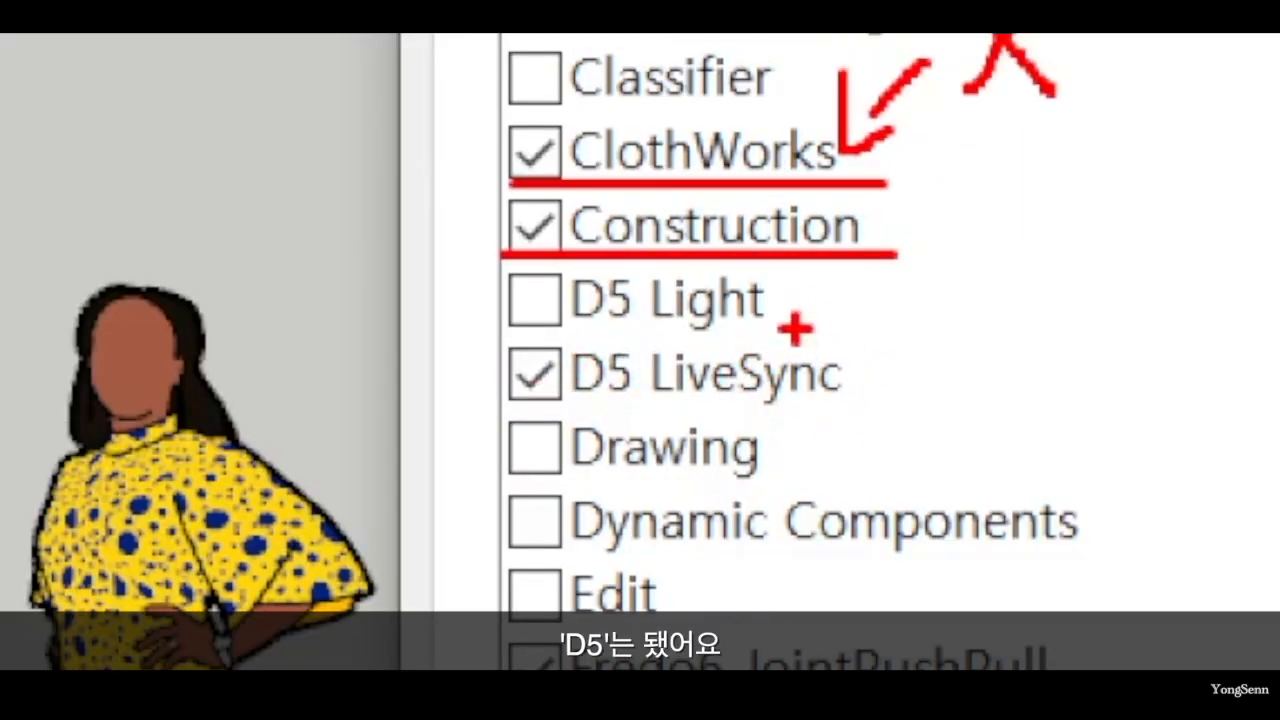
drag(820, 441, 612, 561)
drag(641, 350, 808, 428)
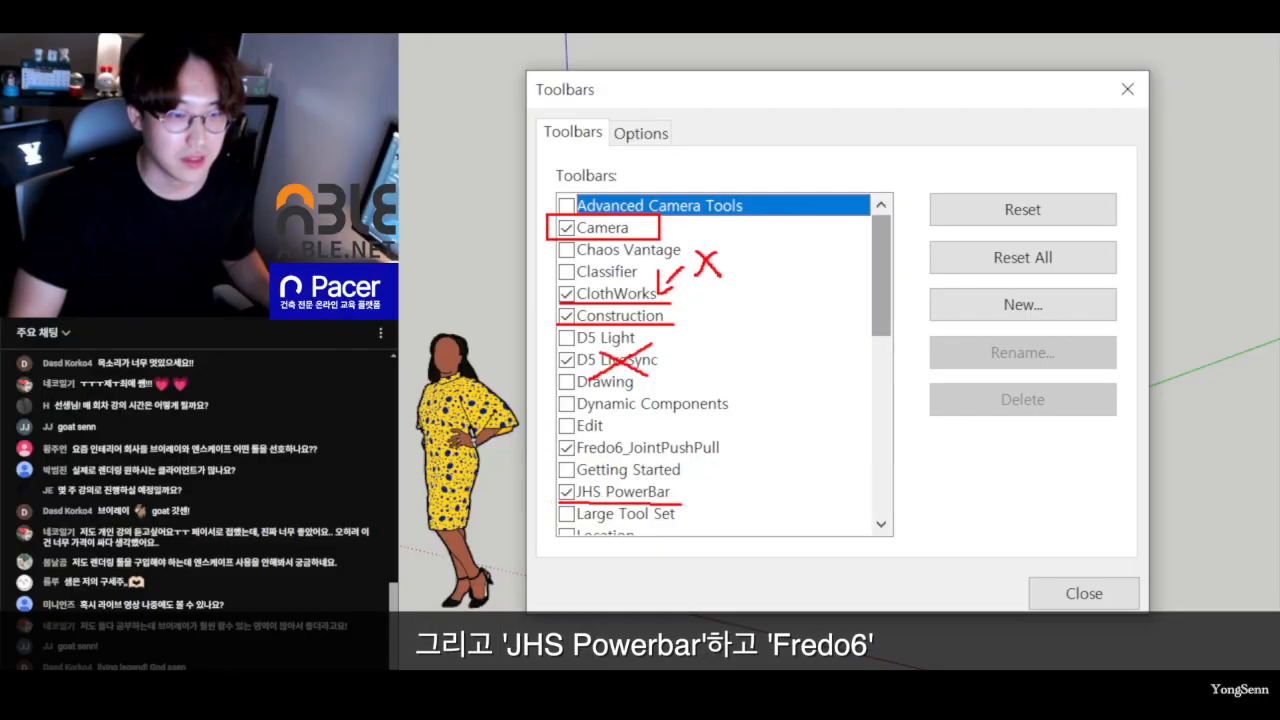
shift+drag(742, 463, 740, 457)
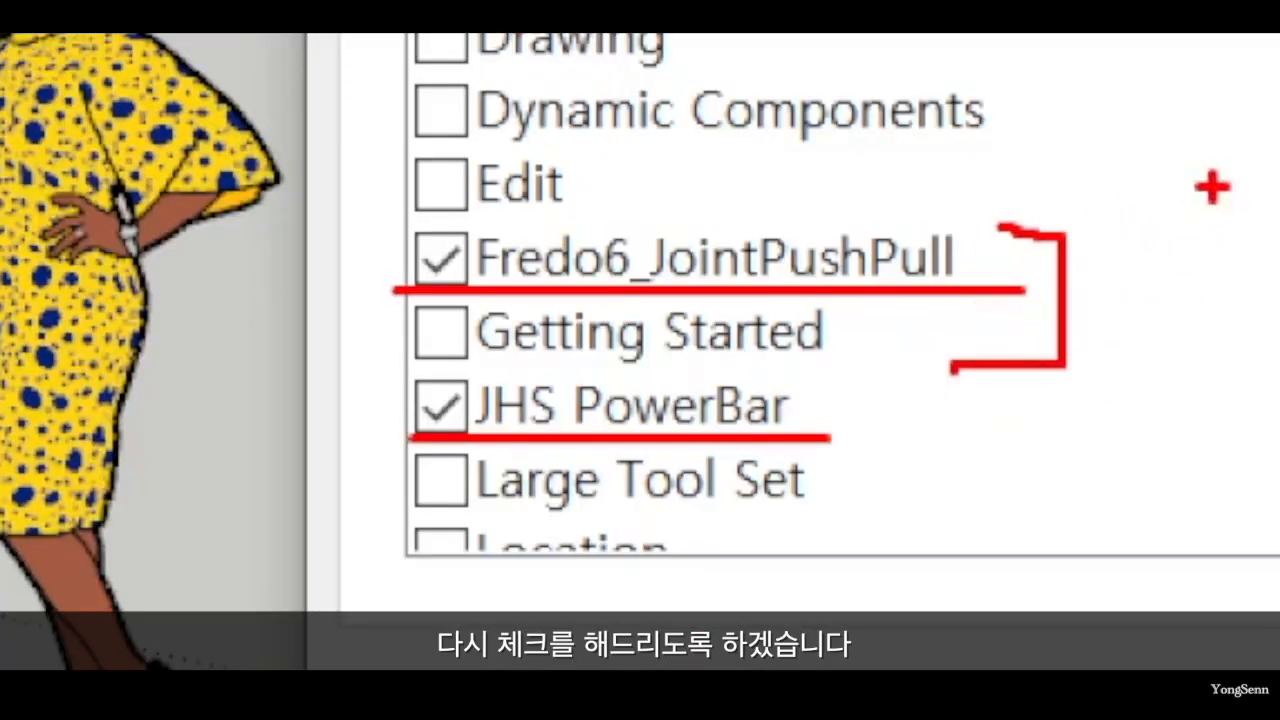
Review the enabled entries further down the toolbar list, from RoomBox to the V-Ray toolbars.
scroll(643, 230, down, 5)
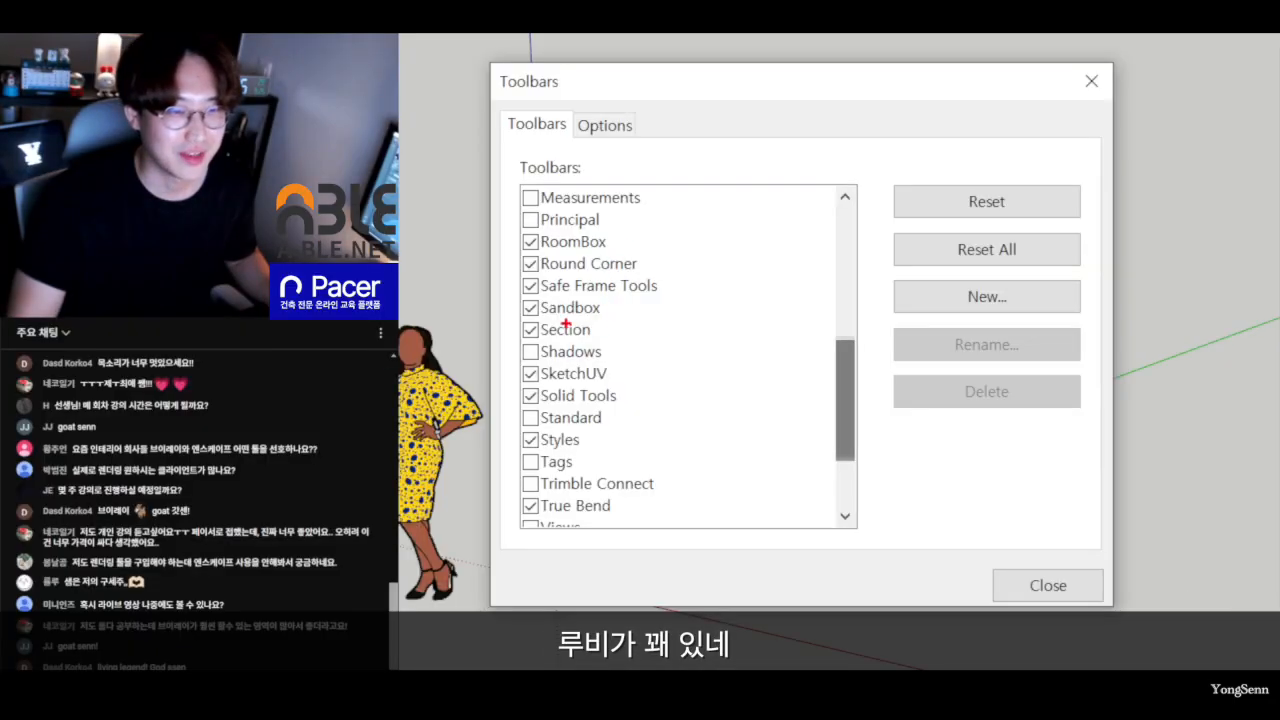
drag(521, 317, 614, 317)
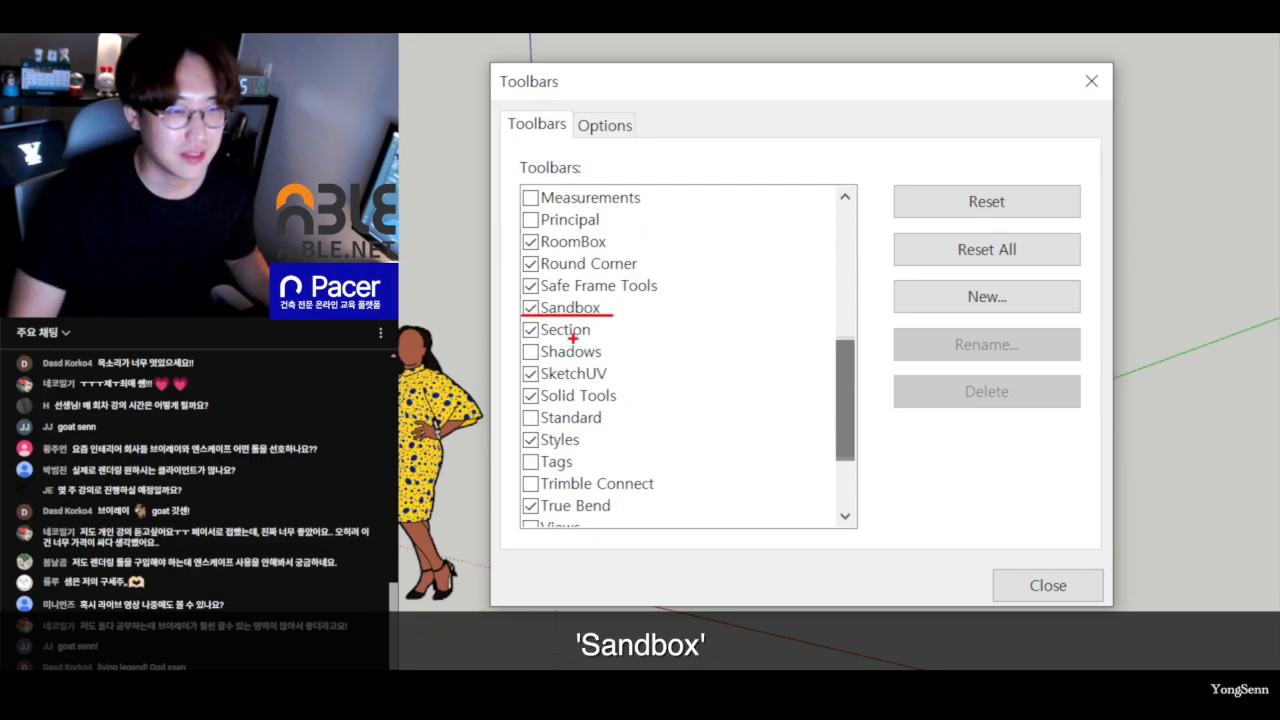
drag(524, 341, 606, 341)
drag(522, 406, 654, 406)
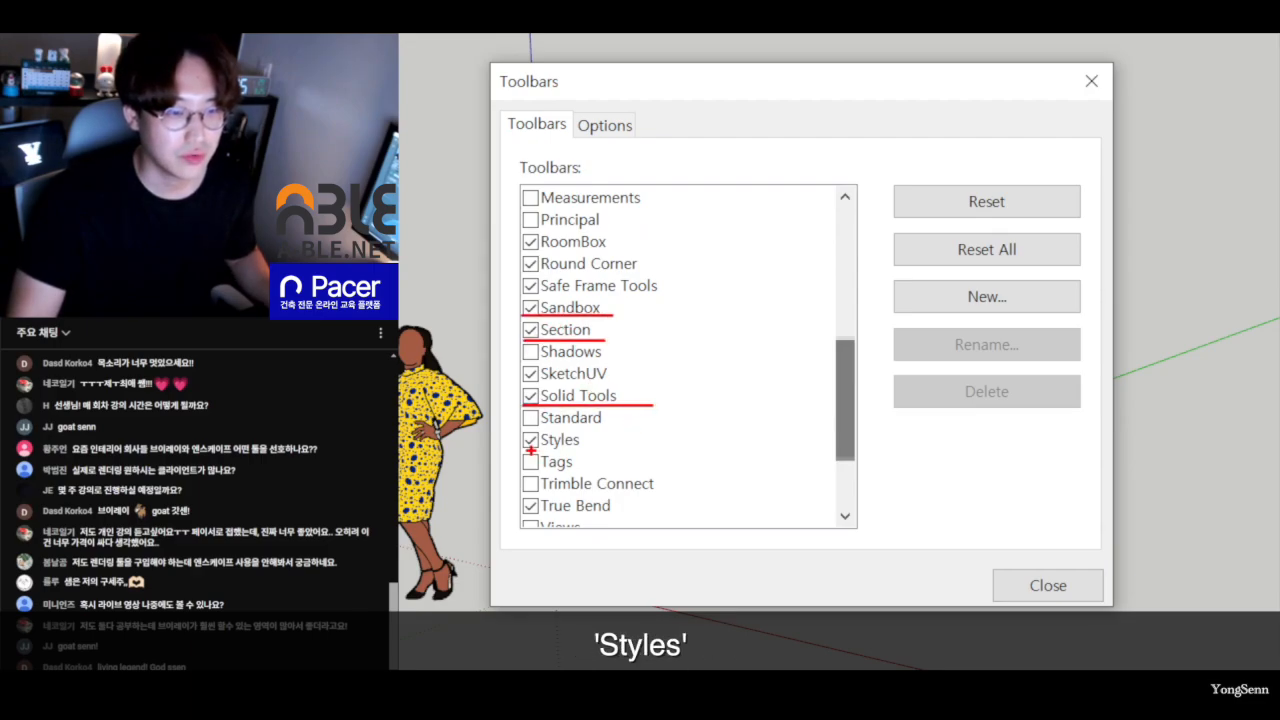
drag(640, 298, 652, 428)
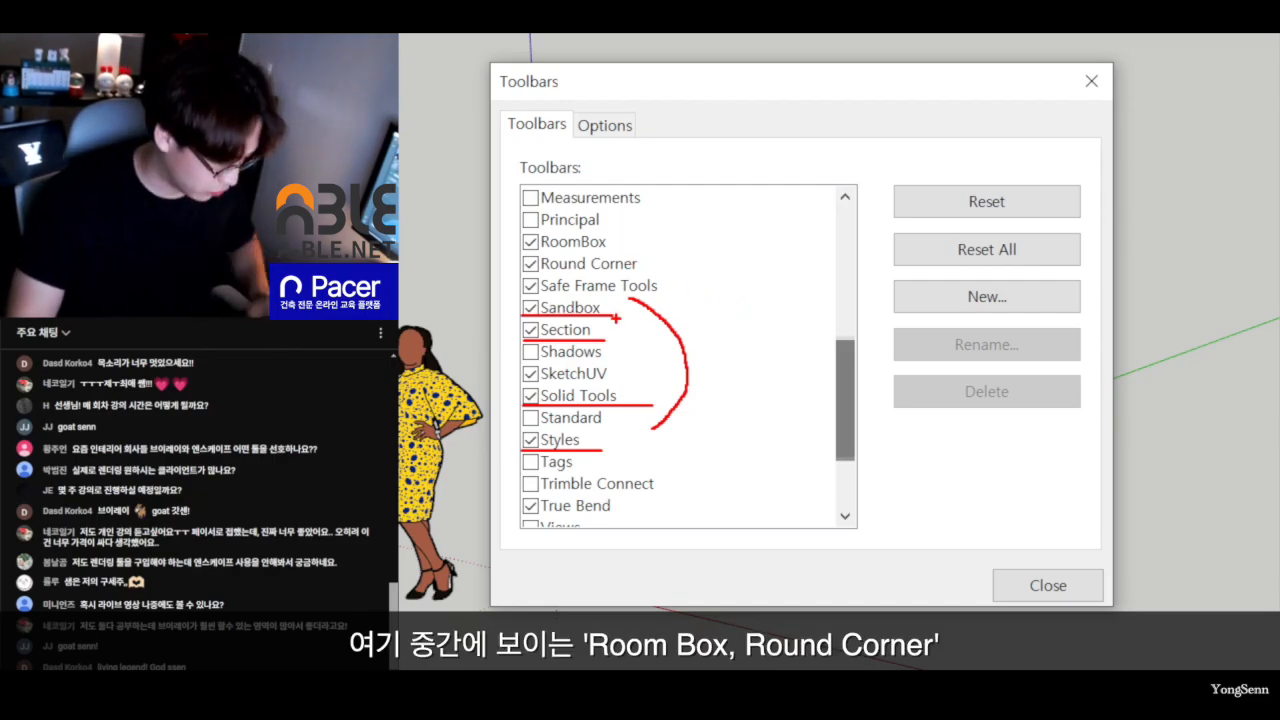
key(g)
mouse_move(512, 228)
ctrl+mouse_down()
mouse_move(660, 270)
mouse_move(672, 297)
ctrl+mouse_up()
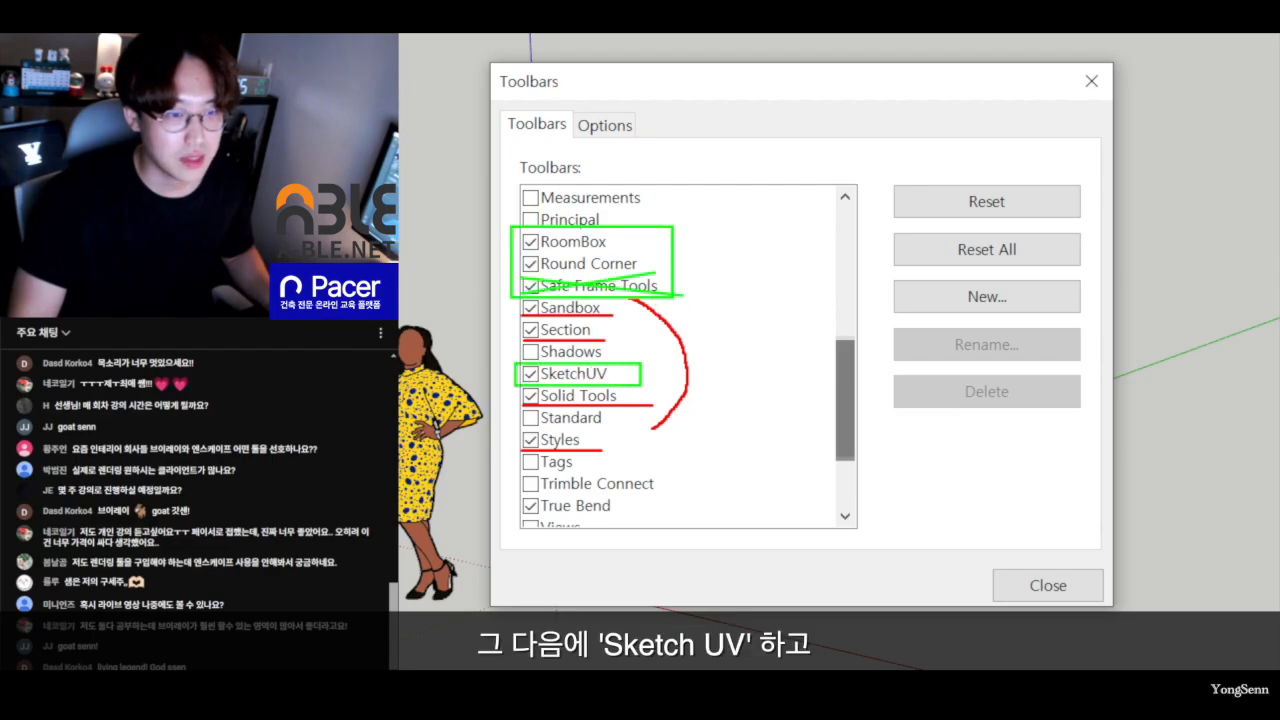
ctrl+drag(646, 389, 637, 385)
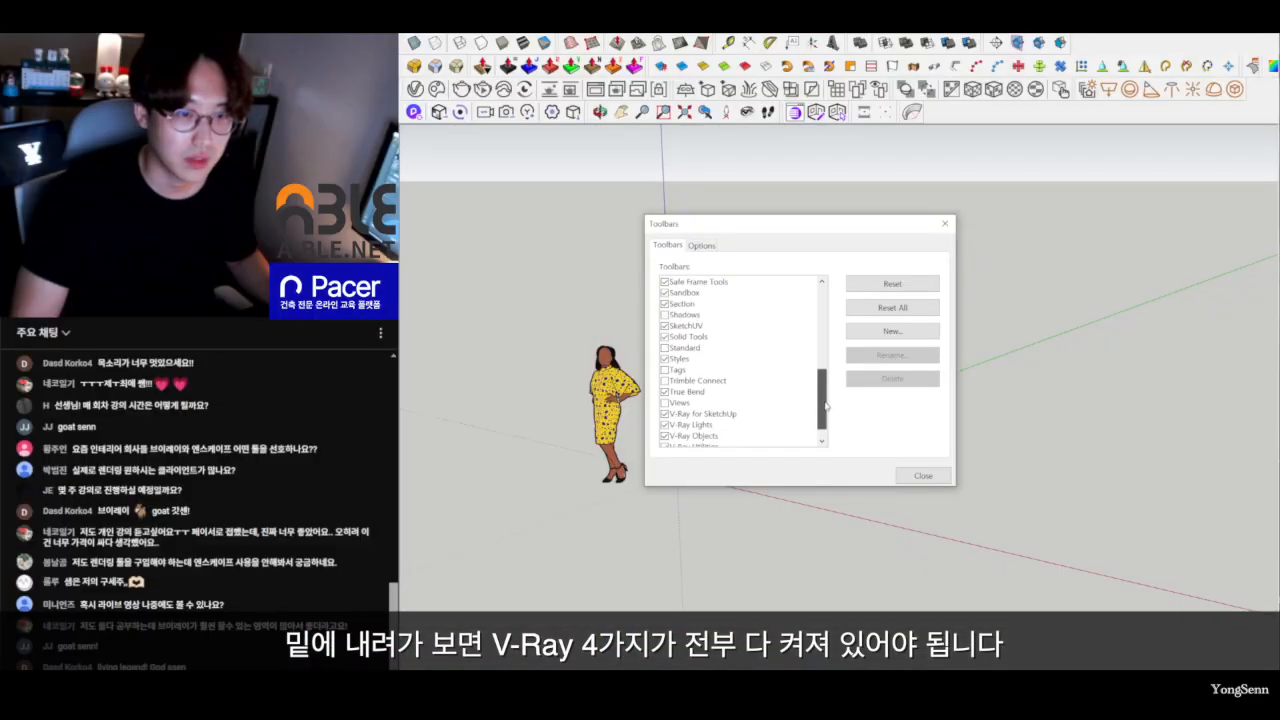
drag(826, 406, 826, 414)
ctrl+drag(651, 385, 760, 432)
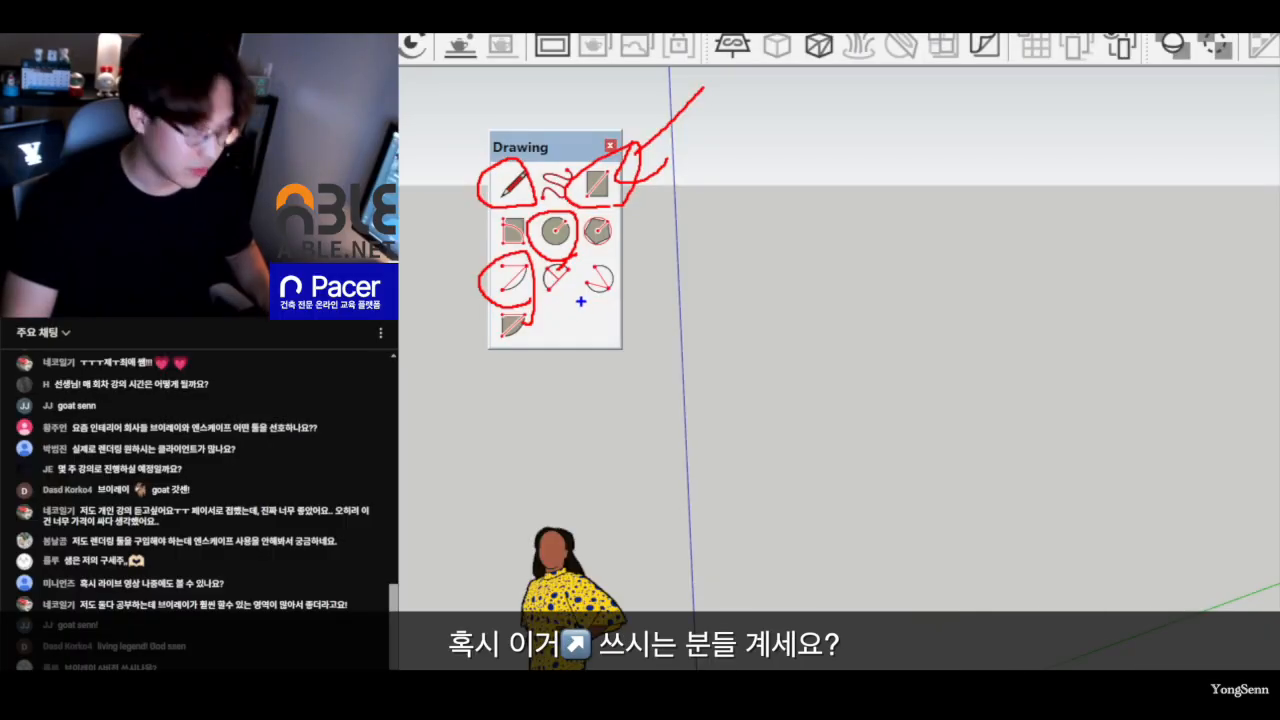
Close the floating Drawing toolbar.
ctrl+drag(610, 305, 626, 304)
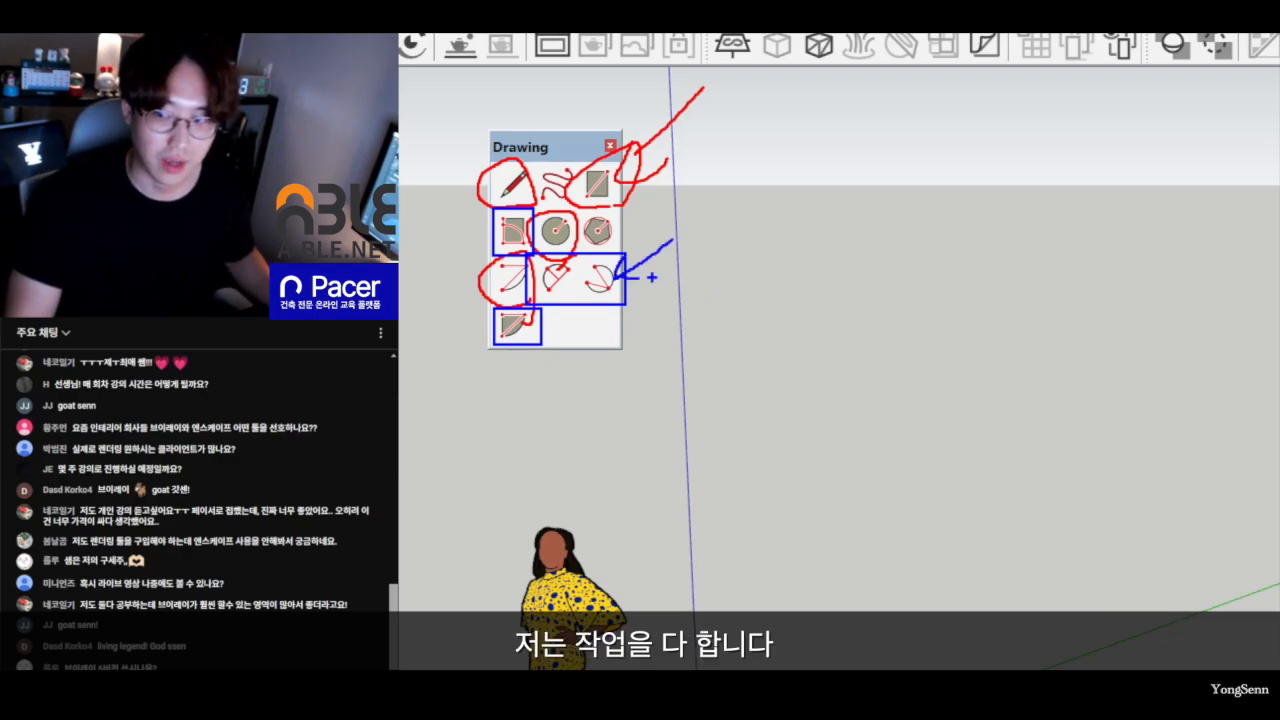
key(Escape)
click(626, 140)
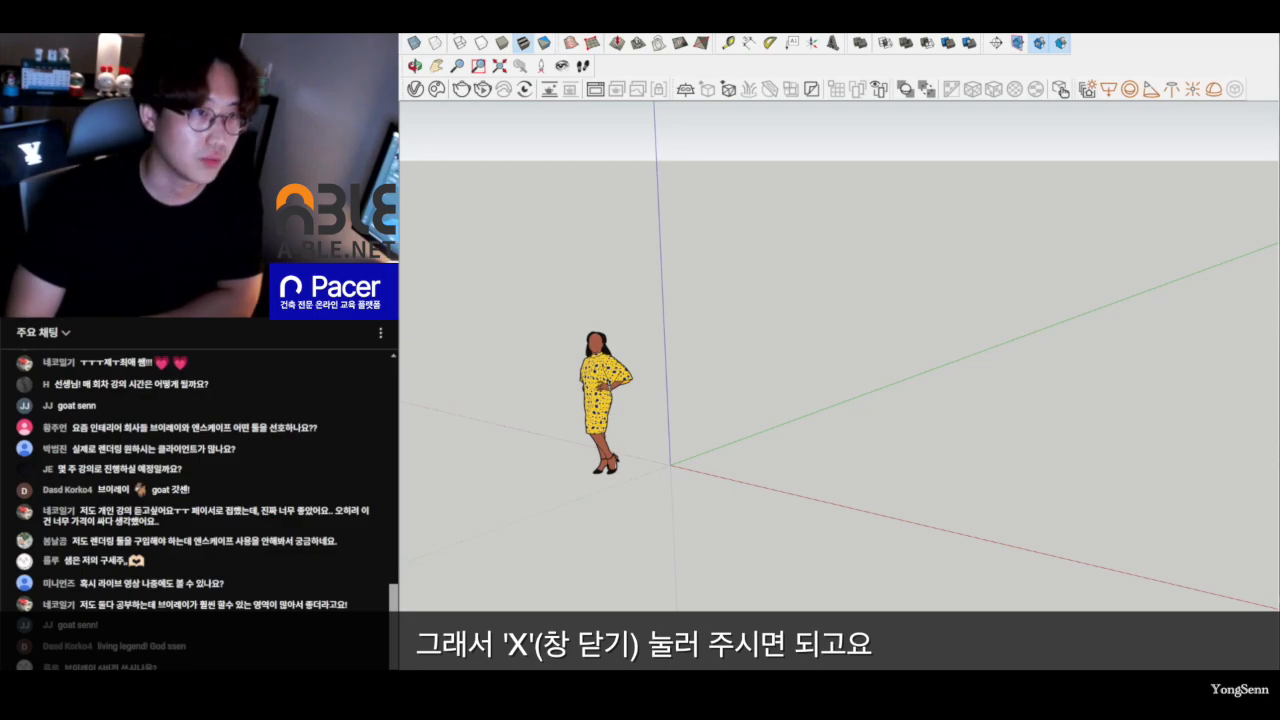
Open the list of available toolbars and enable ClothWorks, D5 LiveSync and JHS PowerBar.
right_click(437, 38)
click(465, 222)
drag(802, 250, 678, 227)
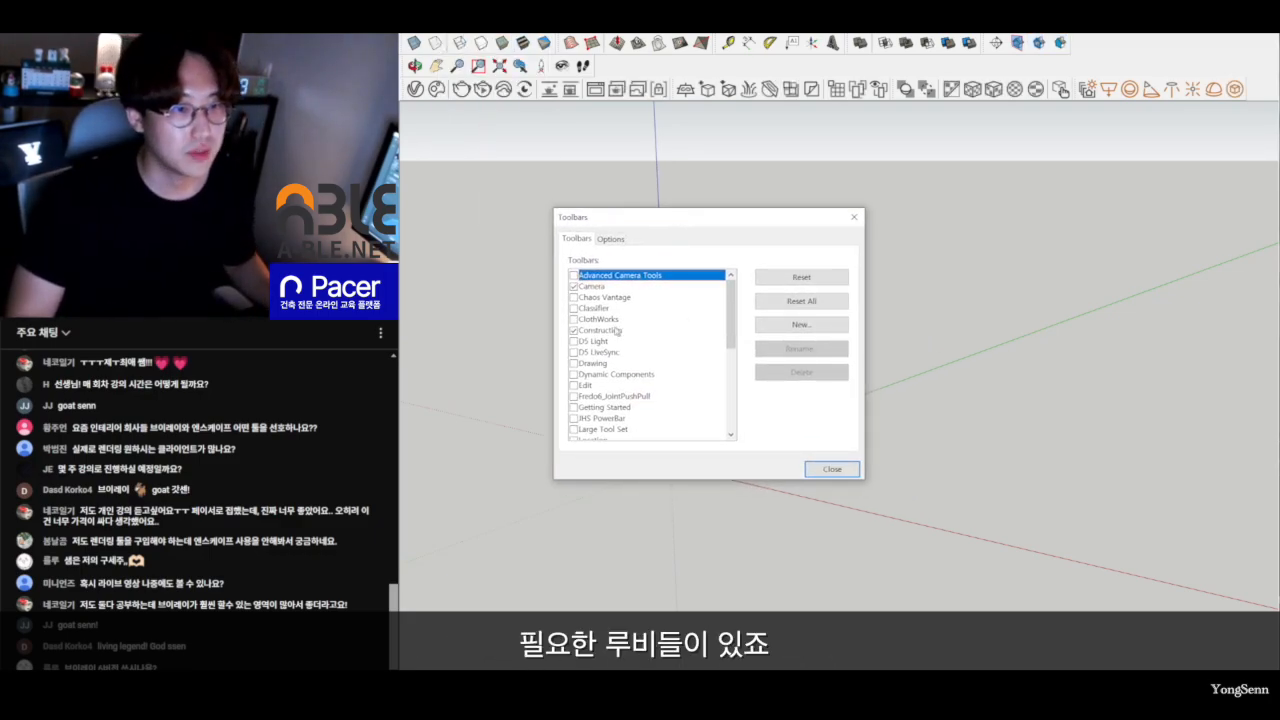
click(573, 319)
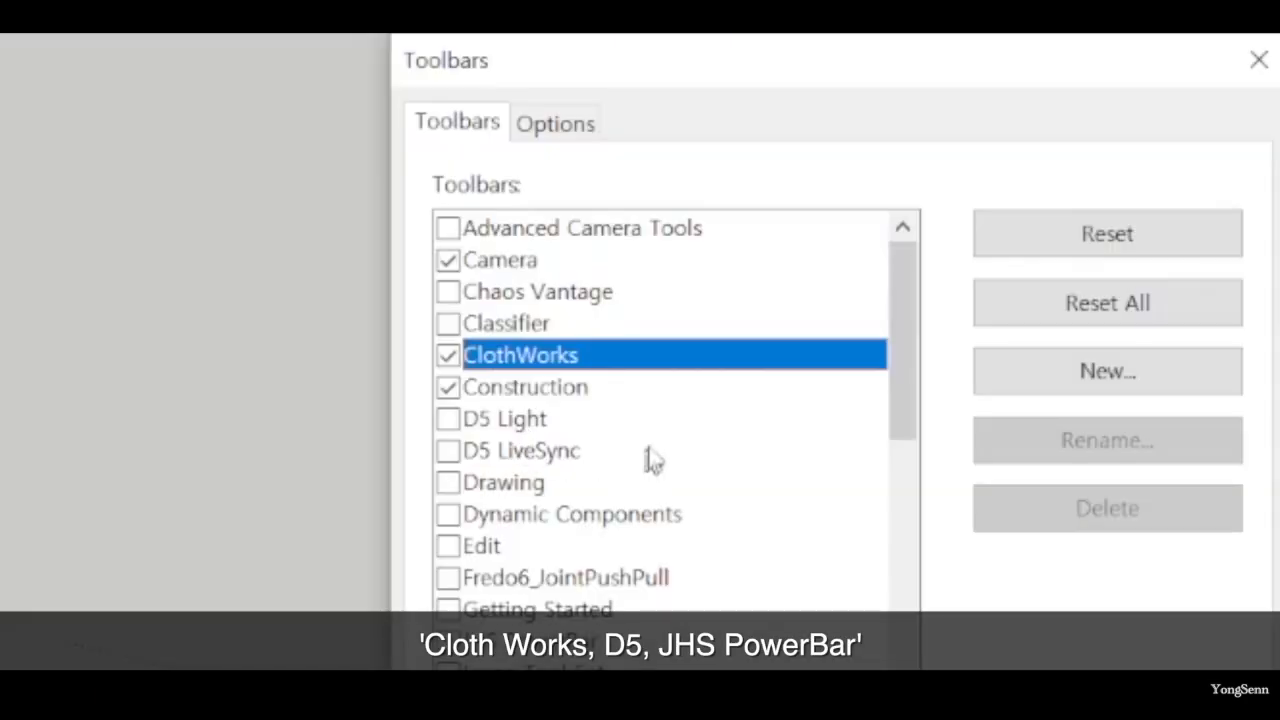
click(722, 352)
scroll(897, 330, down, 2)
click(510, 382)
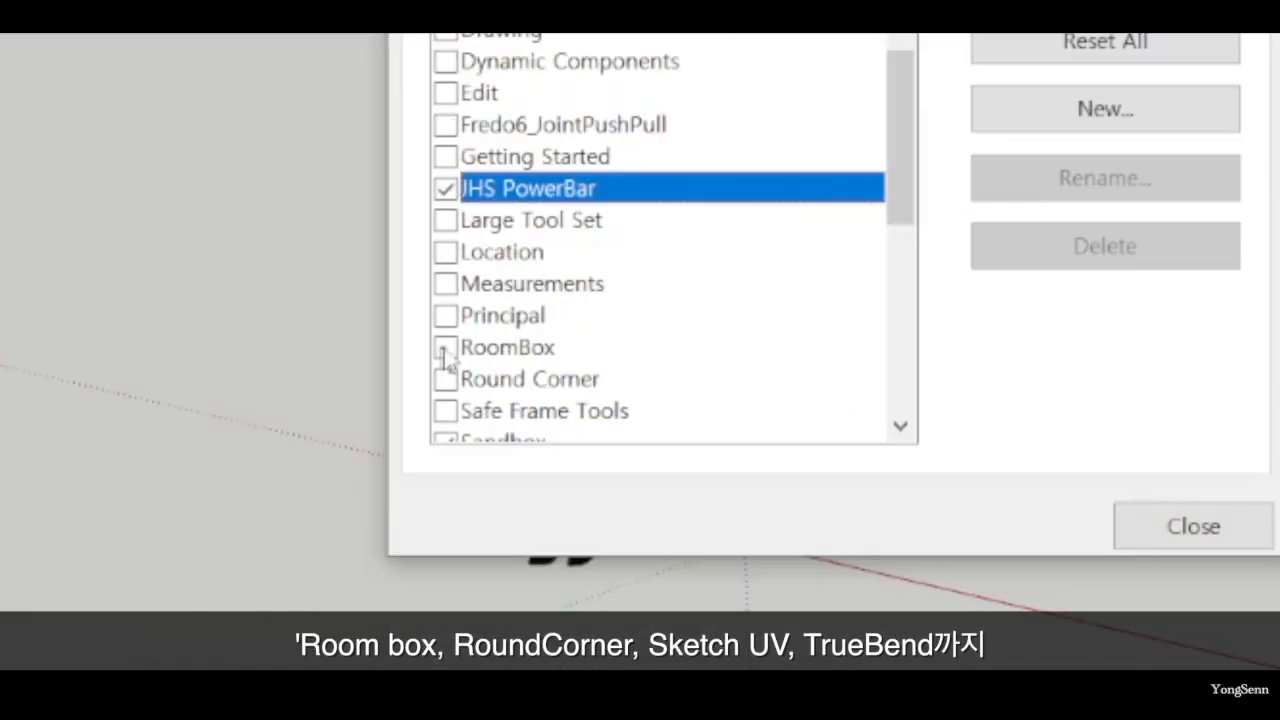
Enable the RoomBox, Round Corner, SketchUV and True Bend toolbars and close the toolbar list.
click(447, 541)
click(446, 379)
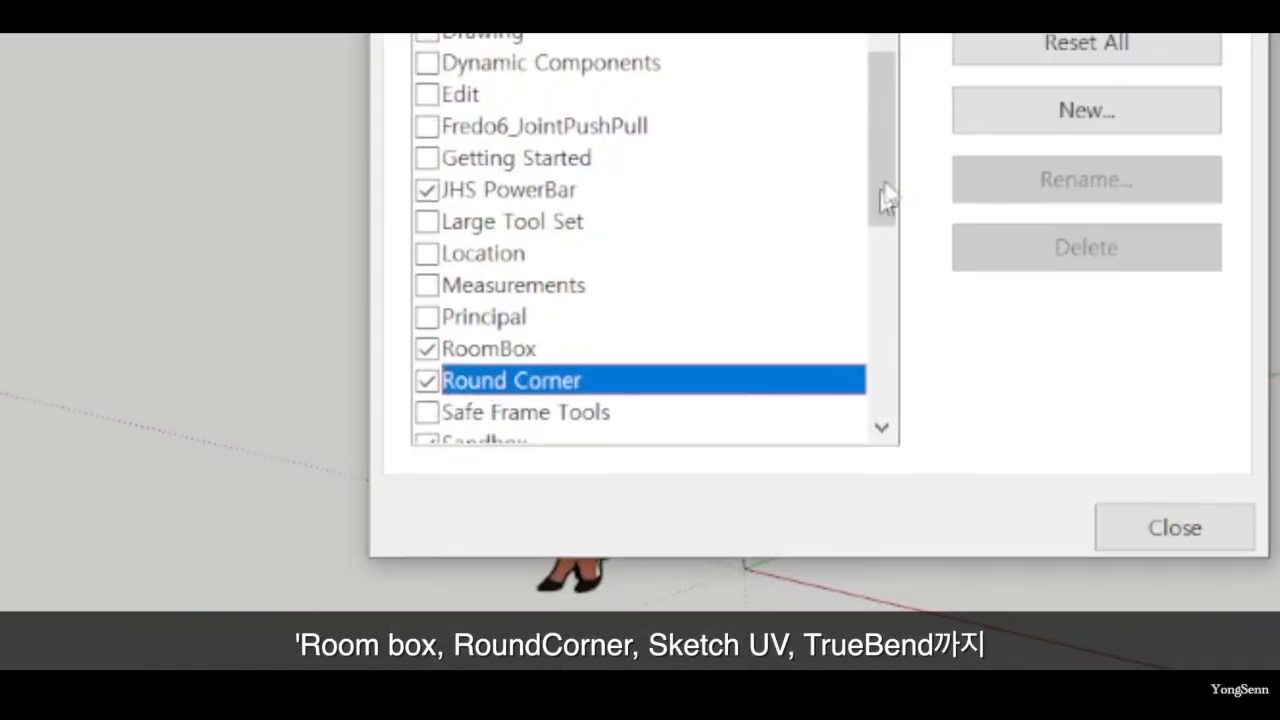
scroll(886, 194, down, 2)
click(449, 320)
scroll(449, 320, down, 2)
click(447, 319)
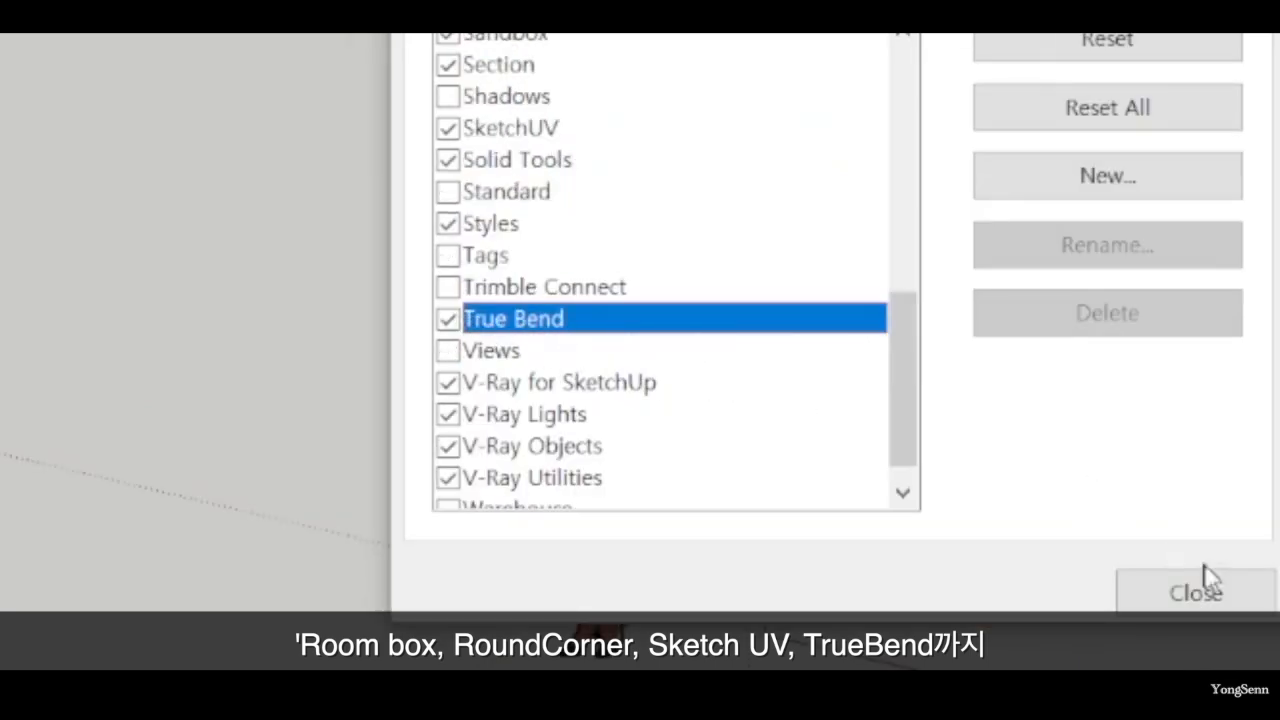
click(1203, 585)
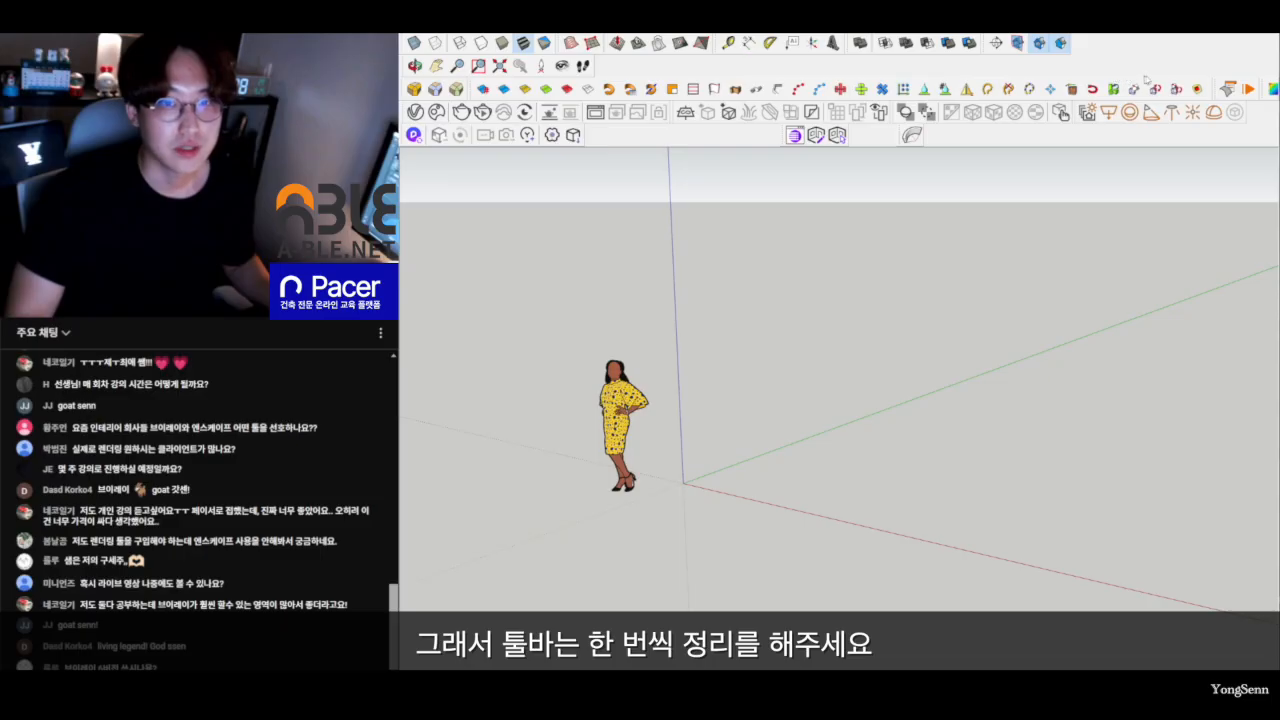
Close the gap after the D5 LiveSync toolbar and dock the ClothWorks toolbar beside the Camera toolbar.
drag(781, 138, 600, 141)
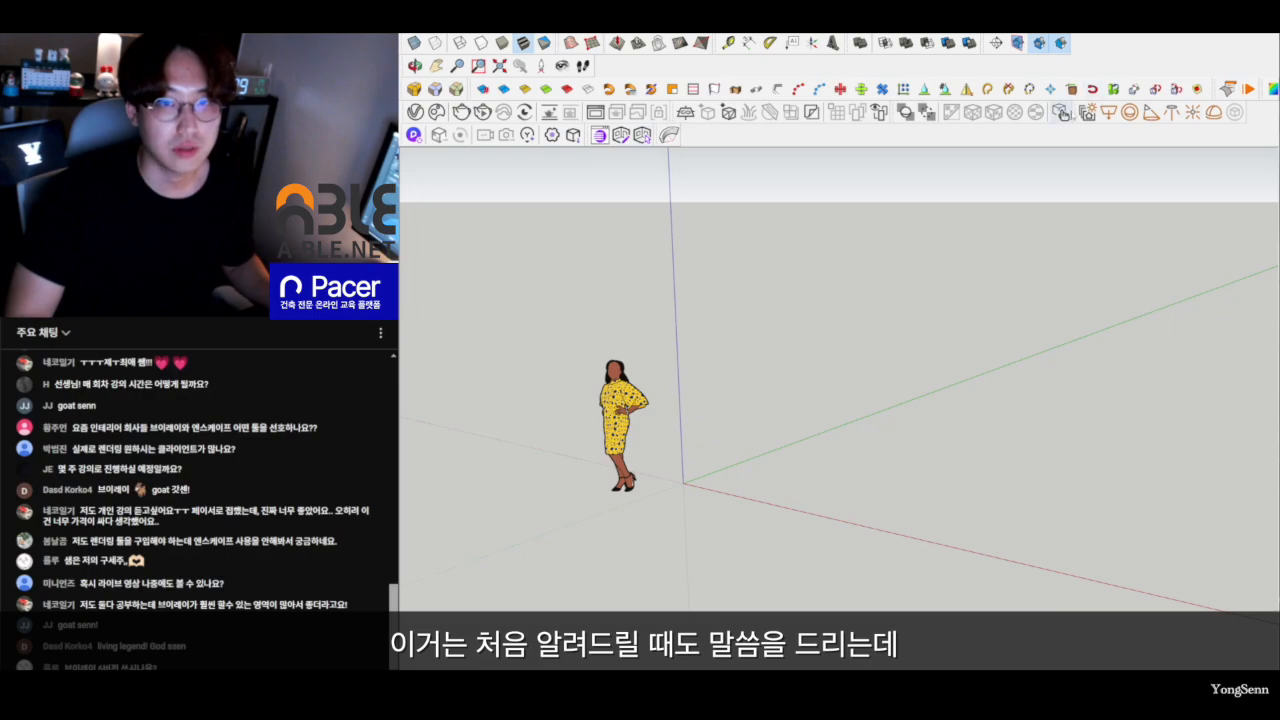
drag(1249, 80, 631, 67)
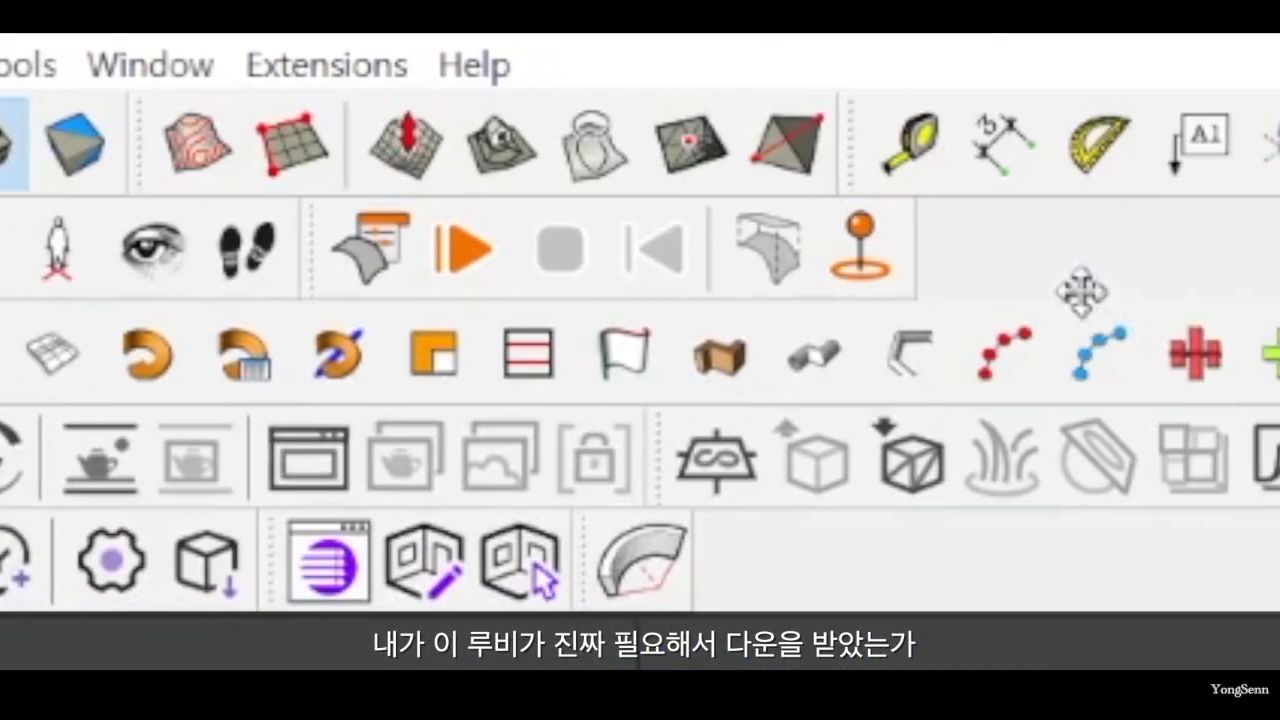
drag(560, 240, 544, 192)
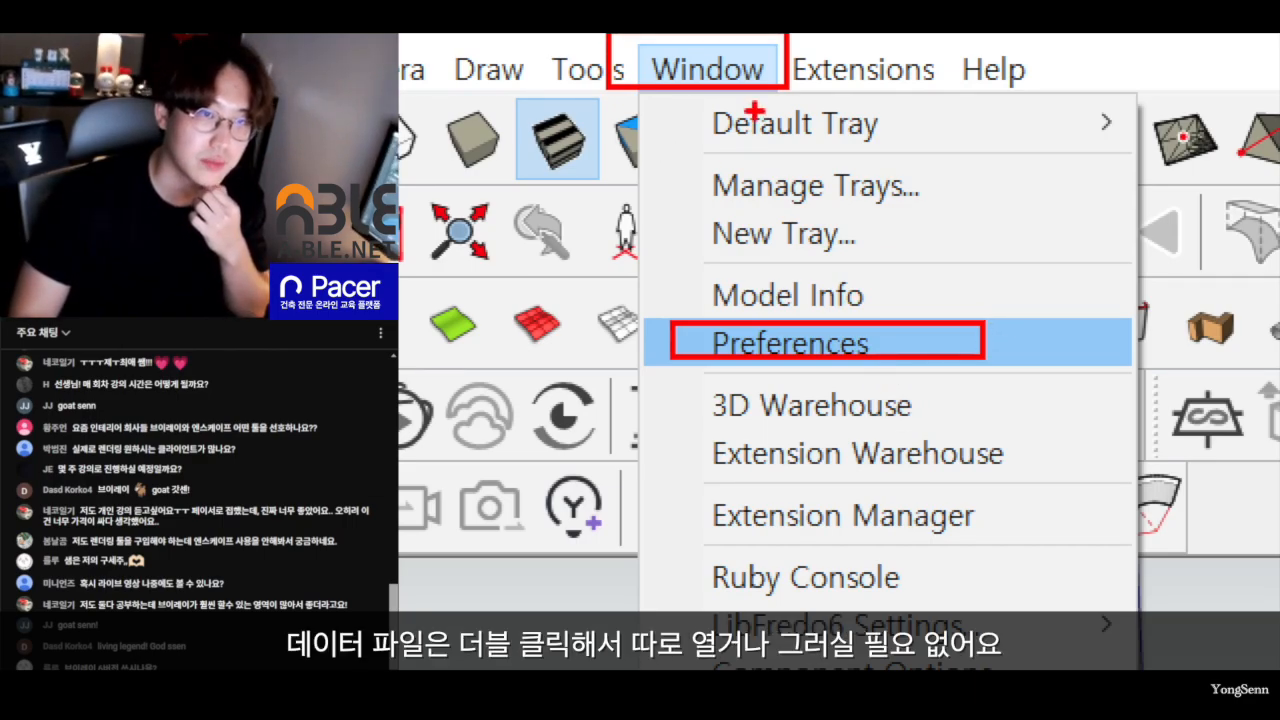
mouse_move(757, 104)
mouse_down()
mouse_move(634, 63)
mouse_move(755, 105)
mouse_up()
mouse_move(680, 80)
mouse_down()
mouse_move(638, 282)
mouse_move(687, 318)
mouse_up()
drag(400, 490, 375, 548)
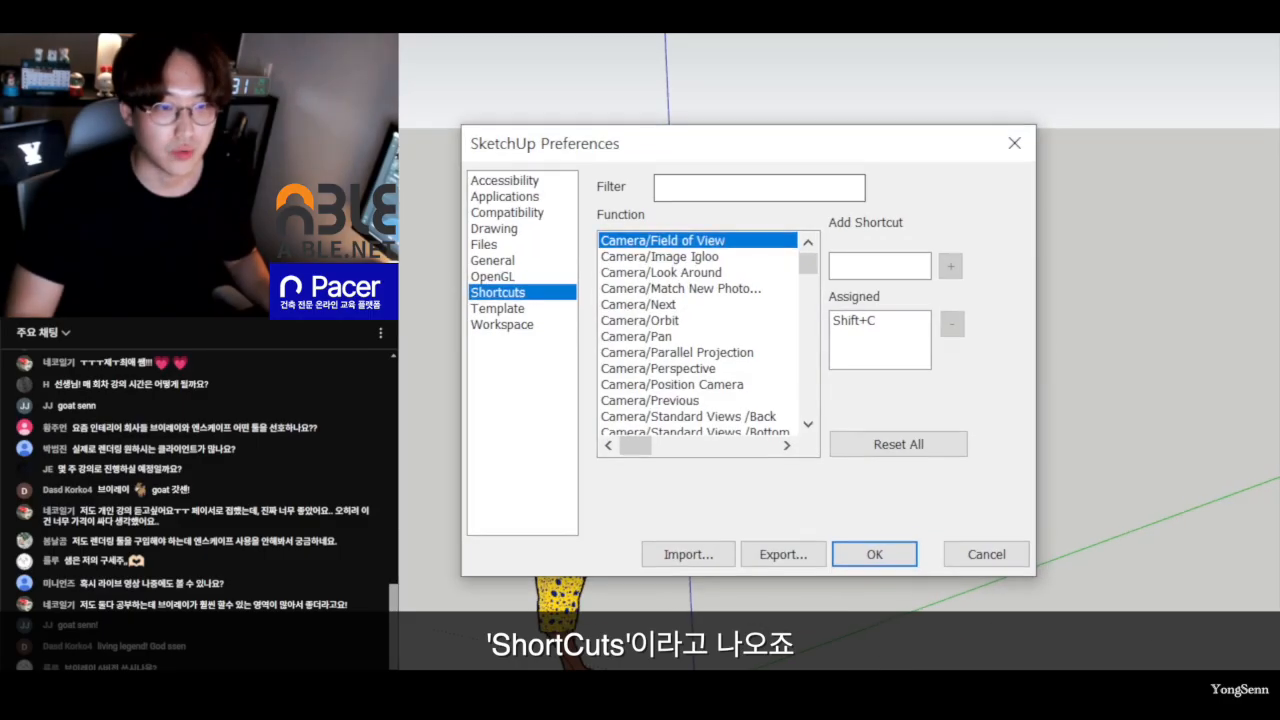
drag(680, 532, 767, 583)
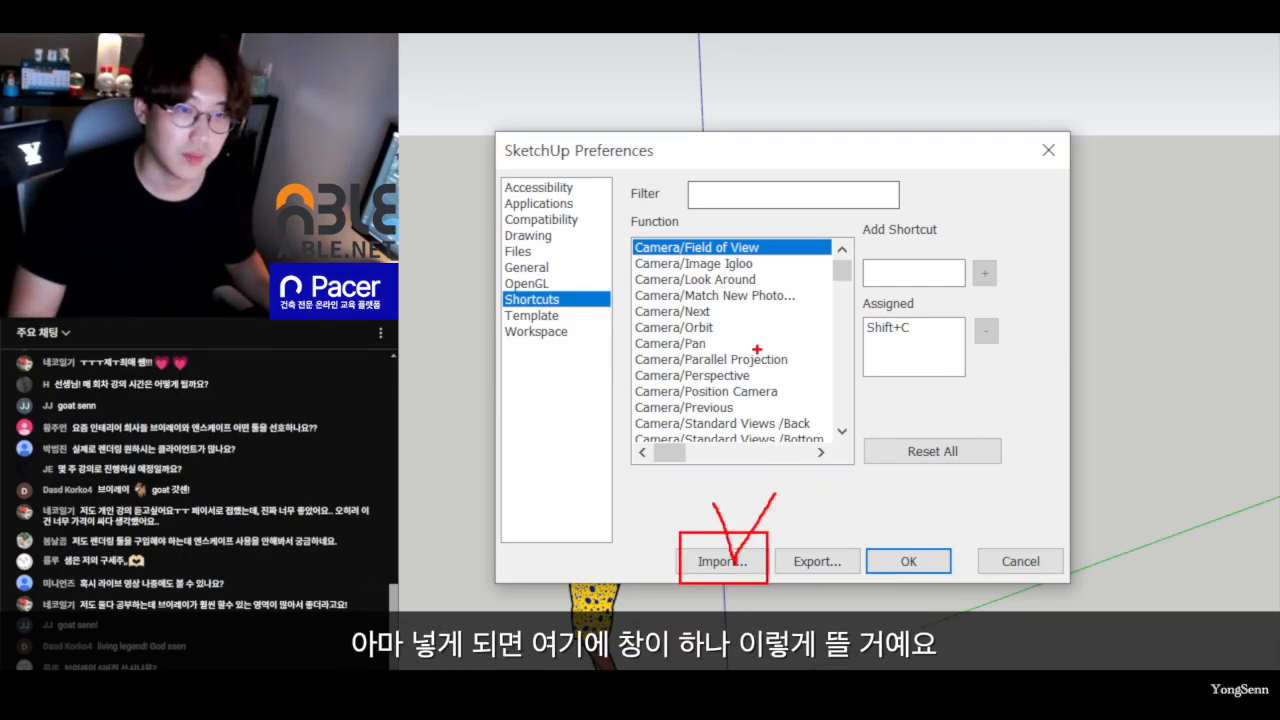
mouse_move(675, 328)
ctrl+mouse_down()
mouse_move(714, 472)
mouse_move(922, 478)
ctrl+mouse_up()
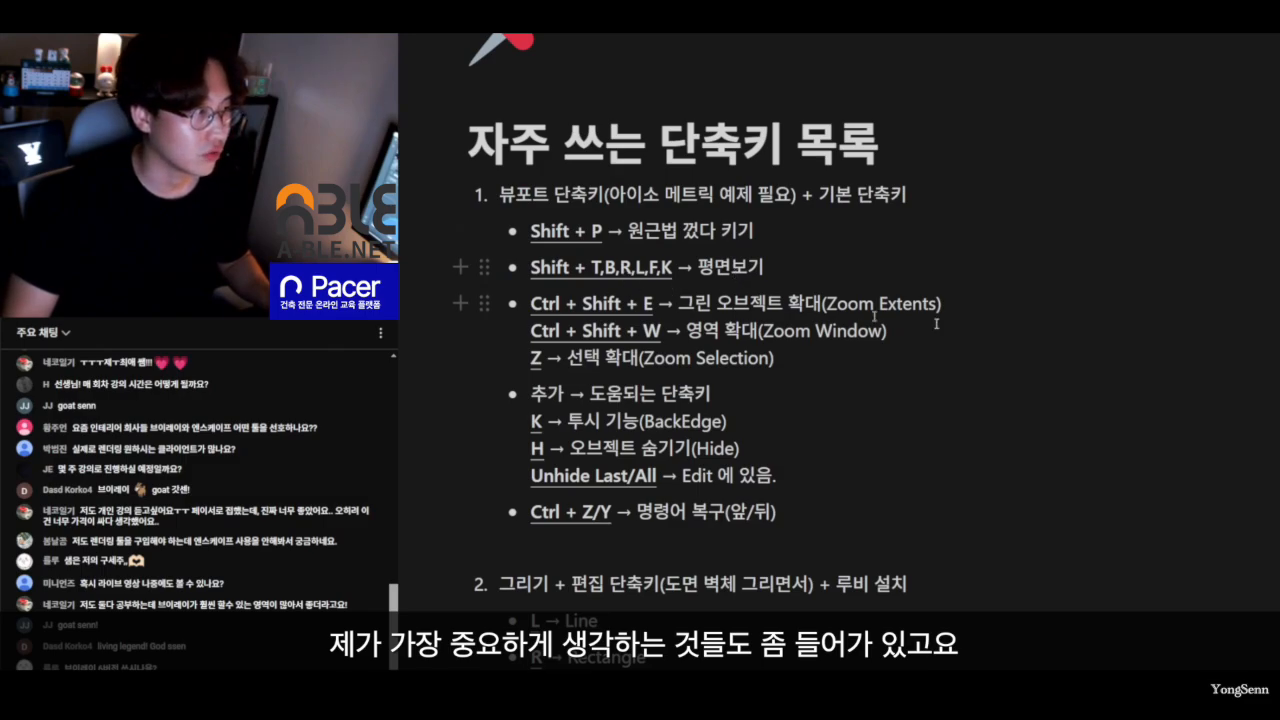
Switch to the notes page and review its list of frequently used viewport, drawing and editing shortcuts.
scroll(936, 323, down, 3)
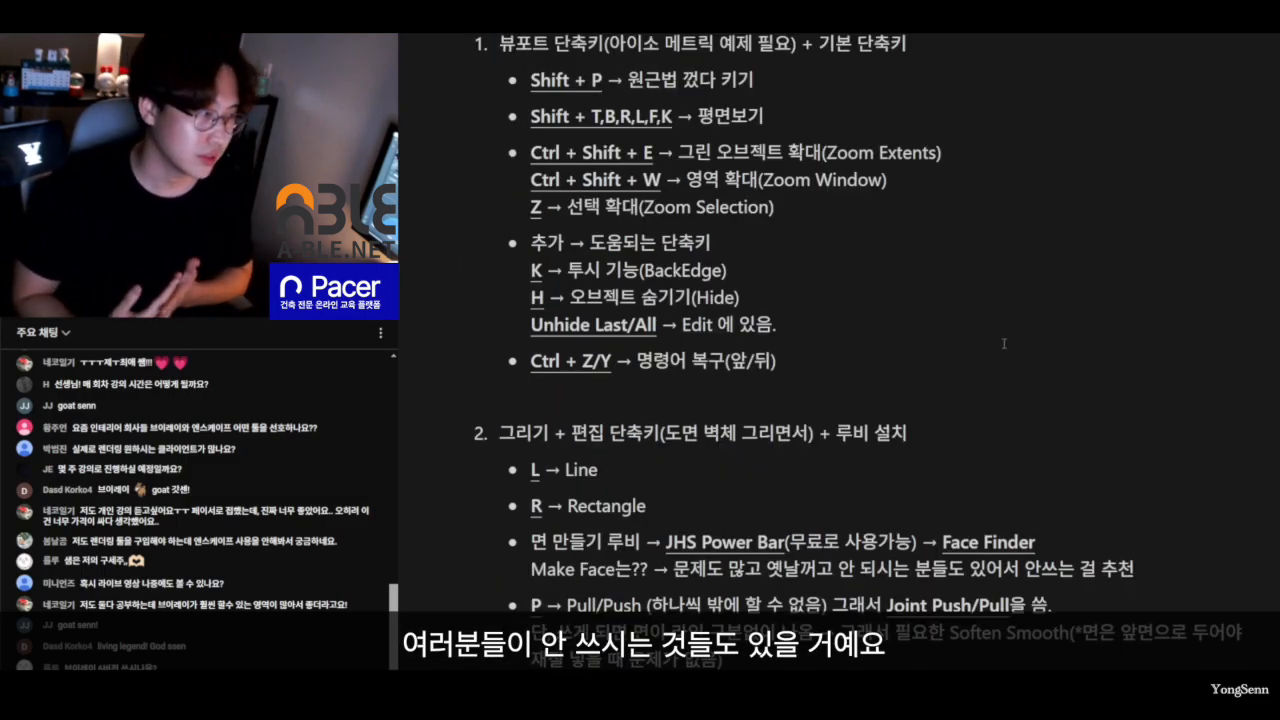
scroll(1003, 343, up, 3)
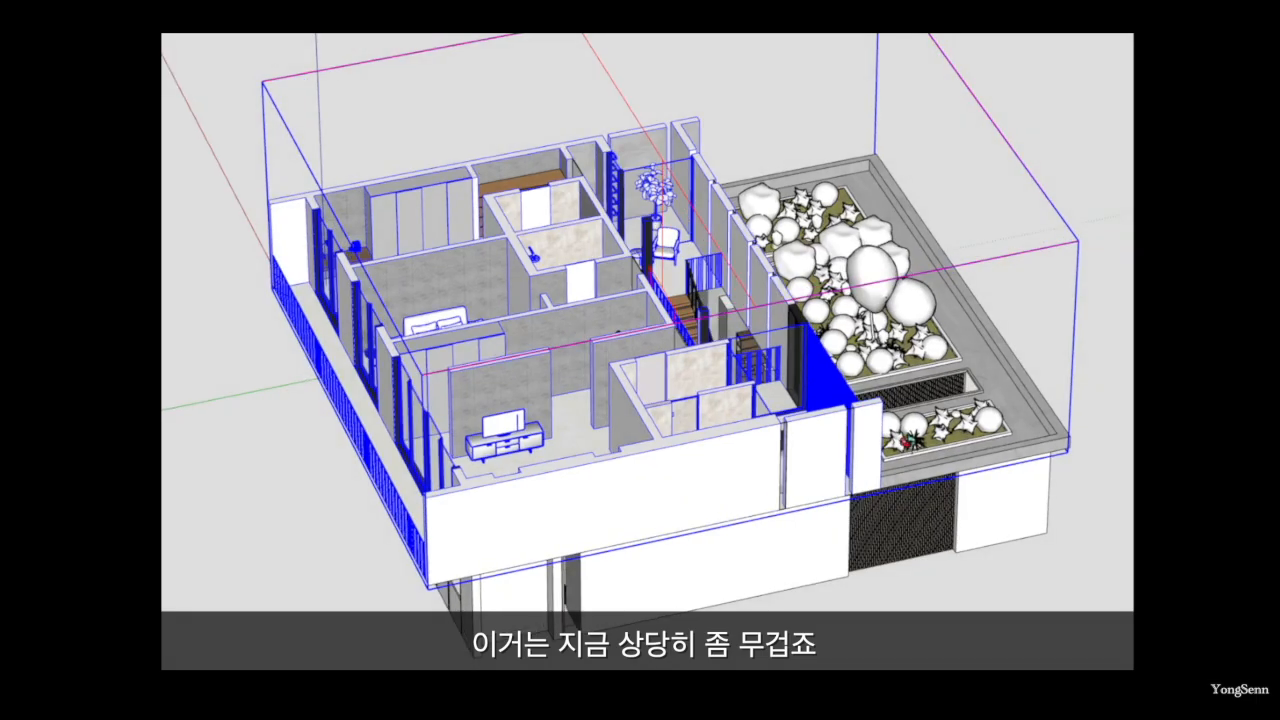
Switch to the furnished house model and inspect its rooms and garden from several angles, rechecking the shortcut notes in between.
scroll(912, 436, up, 3)
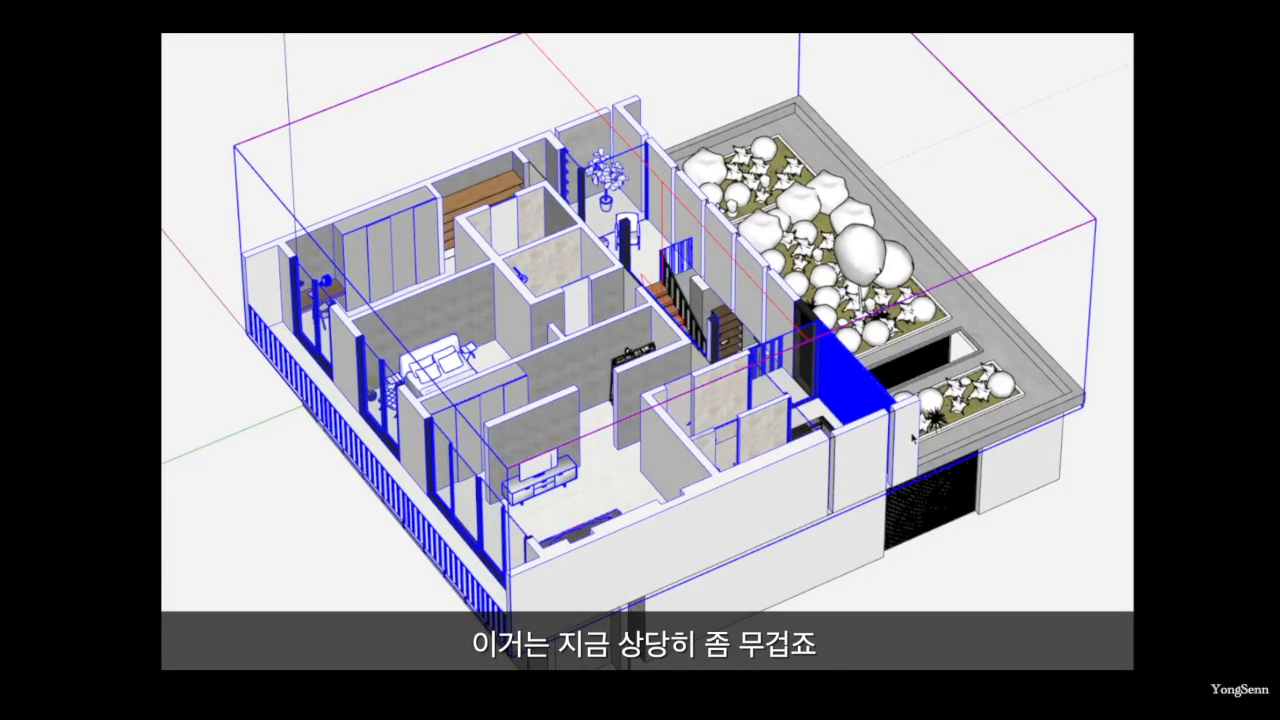
mouse_move(908, 407)
middle_down()
mouse_move(677, 448)
mouse_move(728, 464)
mouse_move(784, 450)
middle_up()
scroll(740, 435, up, 3)
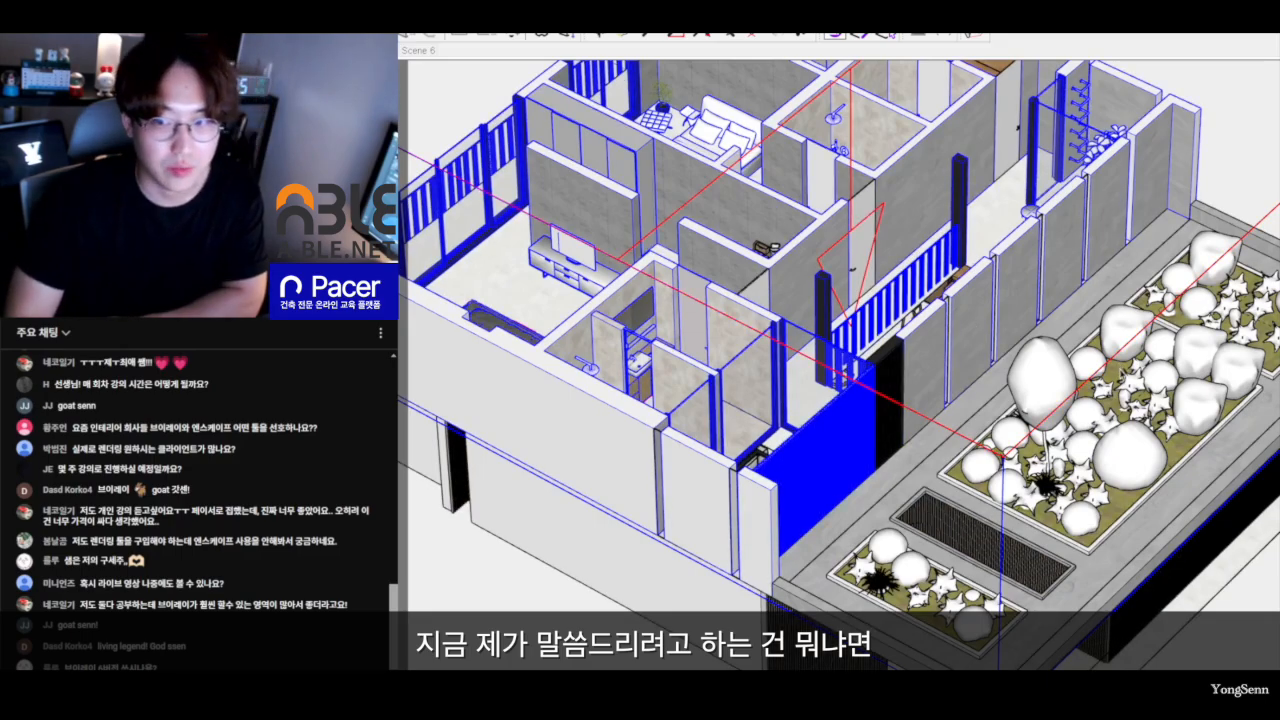
key(alt+Tab)
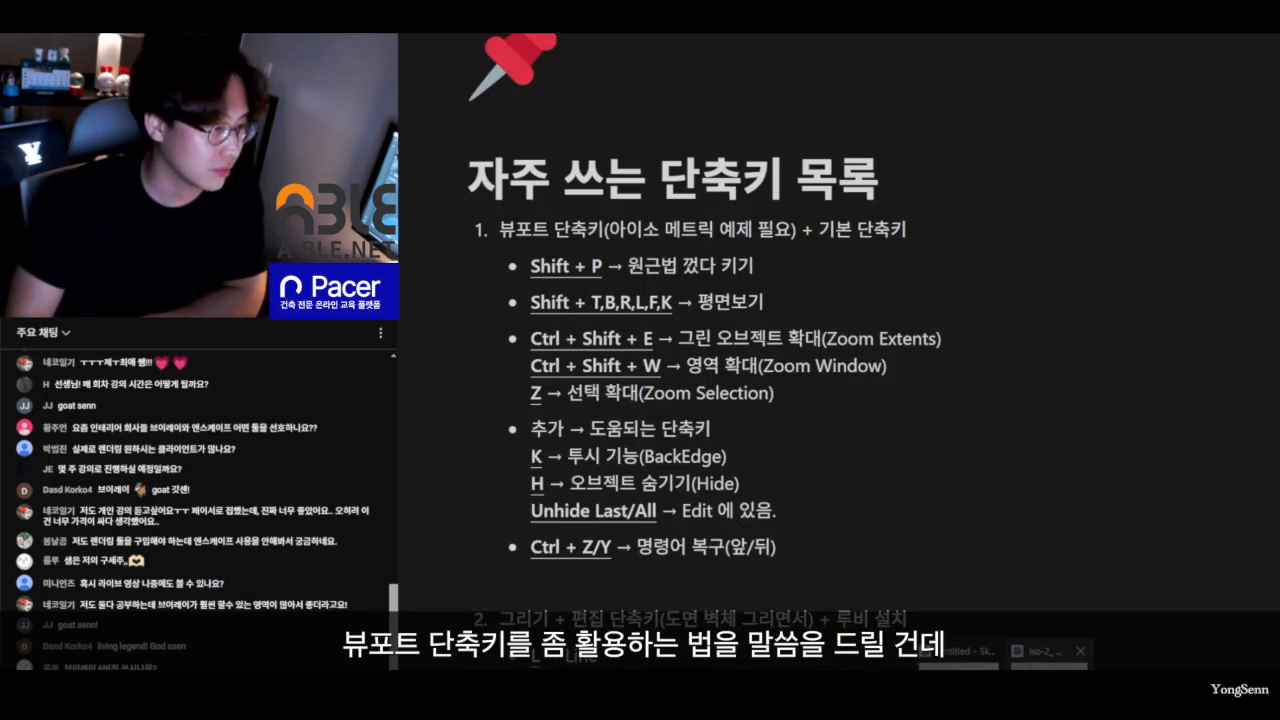
key(alt+Tab)
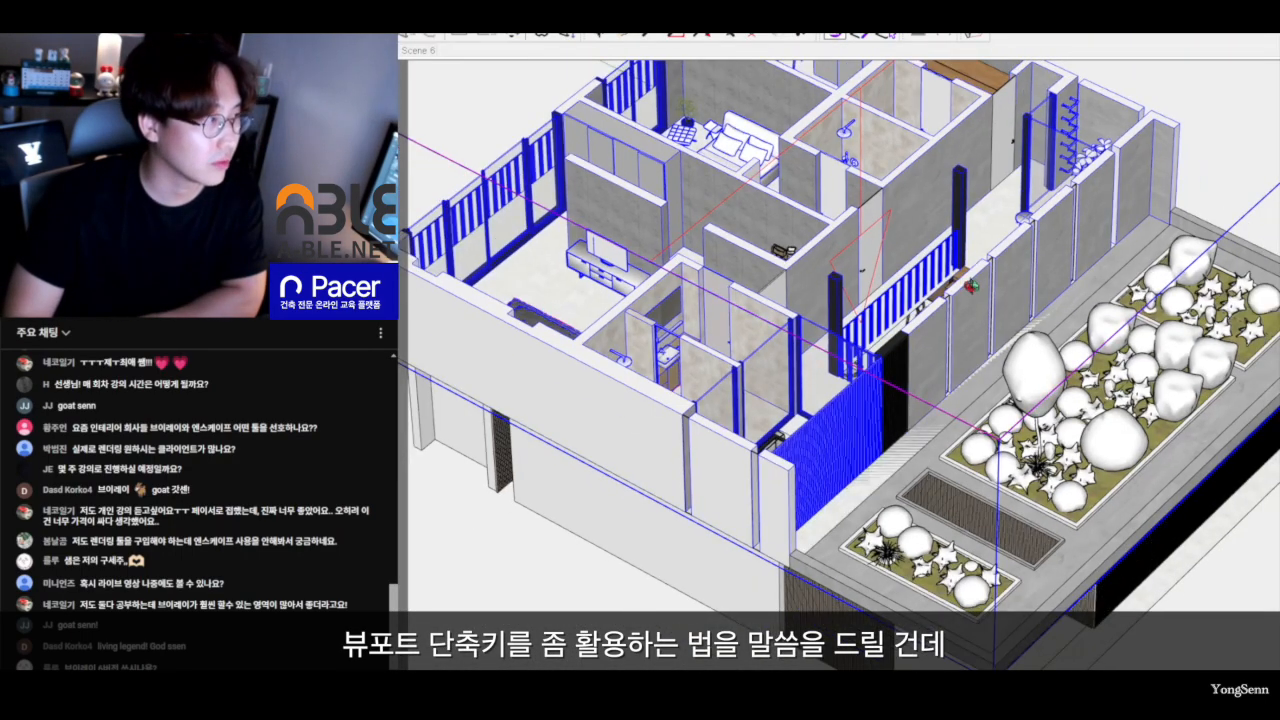
middle_drag(971, 287, 905, 331)
scroll(905, 331, down, 1)
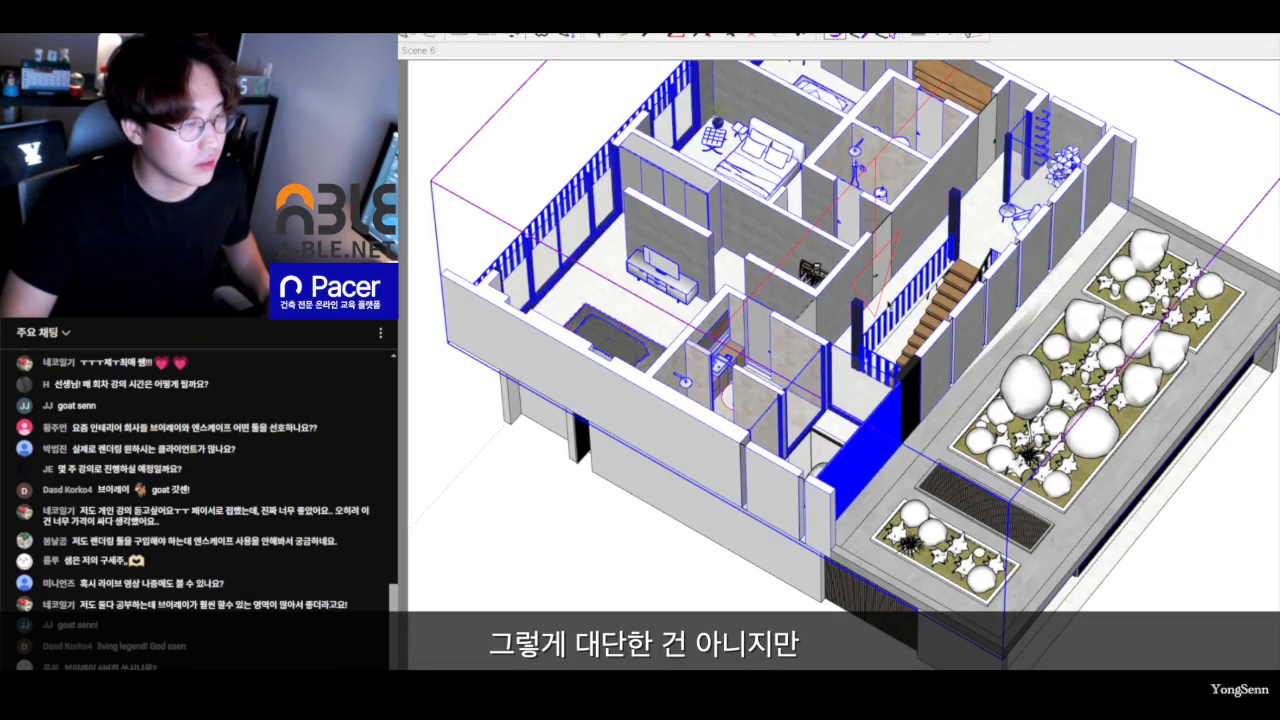
Turn off the Profiles and Dashes edge settings in the house model's style to make the viewport respond faster.
middle_drag(800, 375, 873, 407)
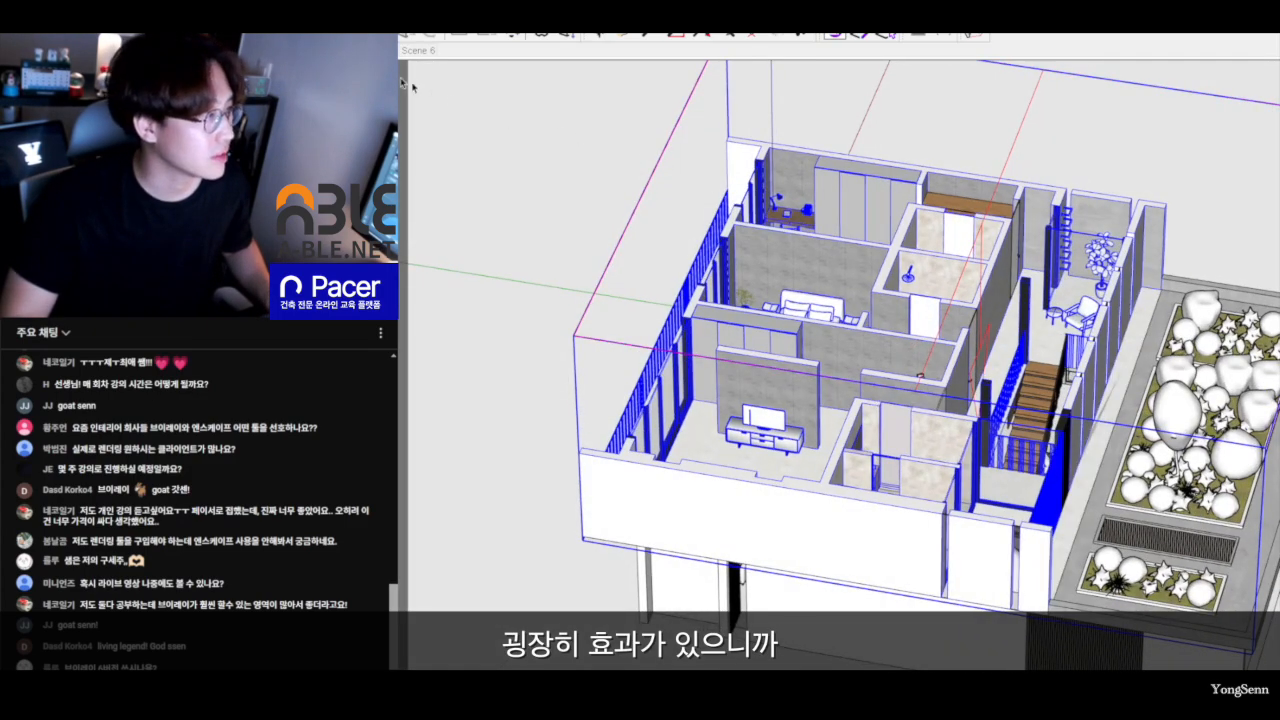
click(1089, 151)
key(b)
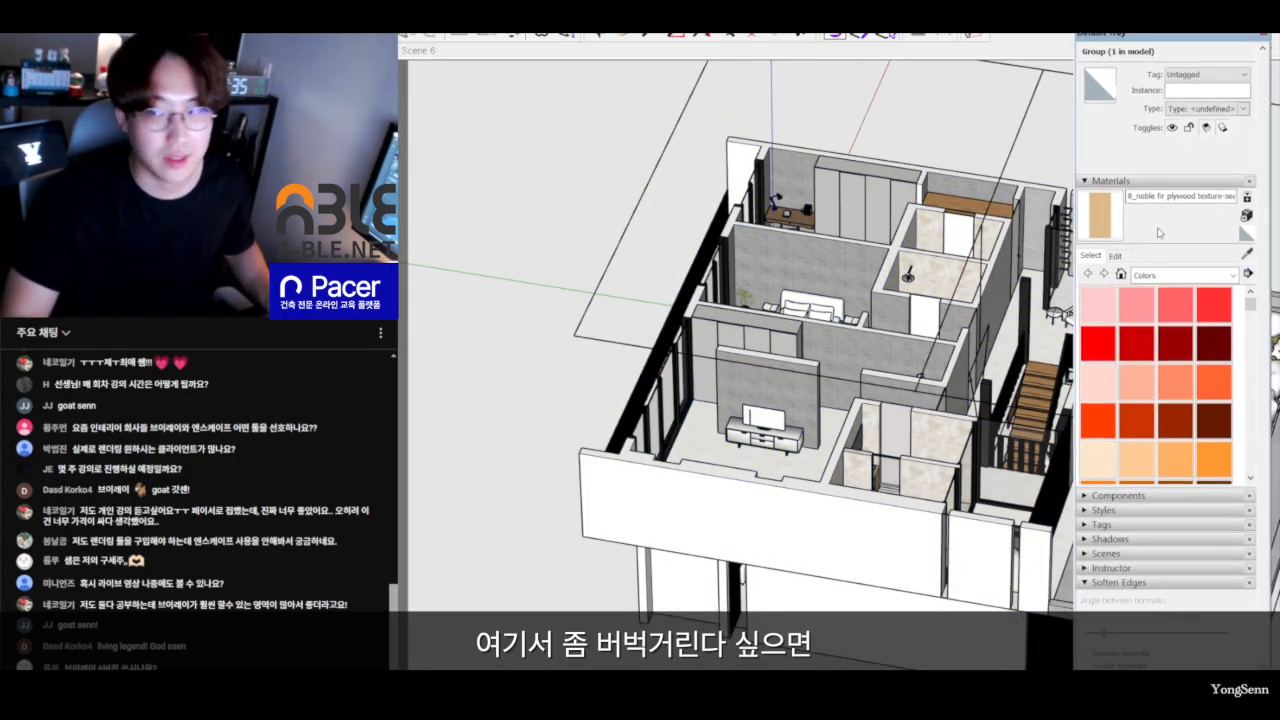
click(1104, 510)
click(1120, 298)
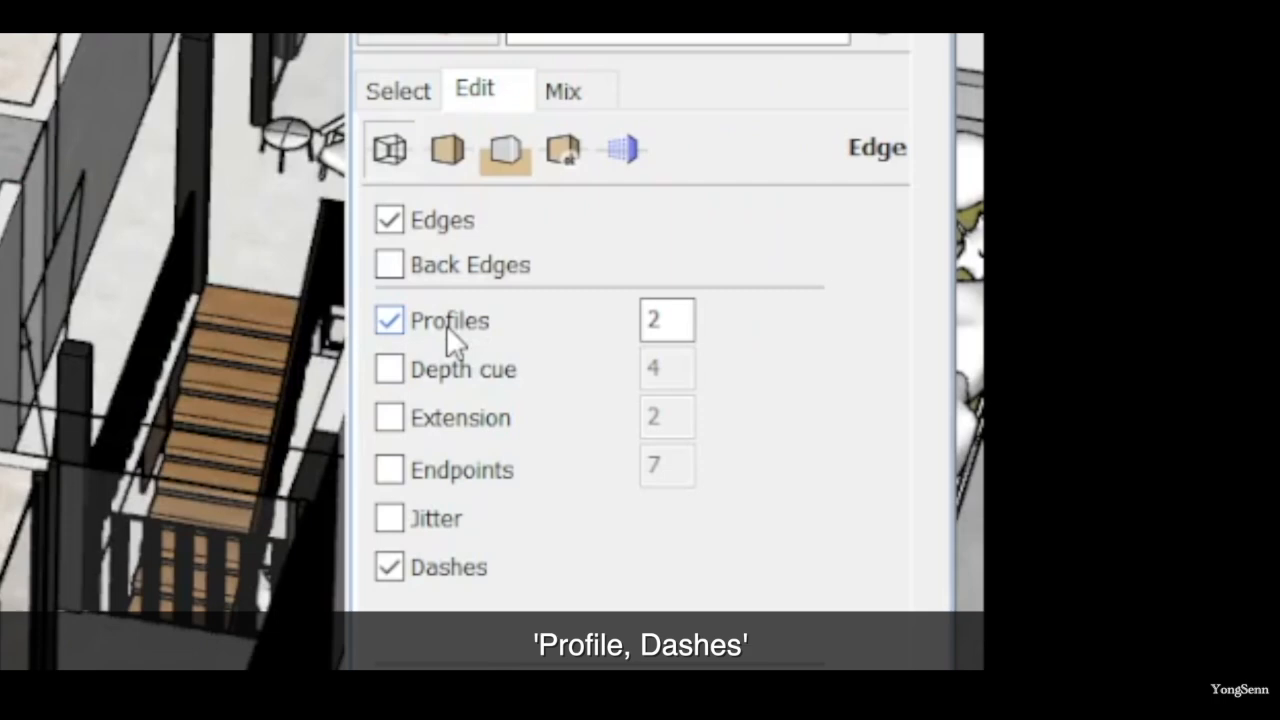
click(446, 325)
click(450, 578)
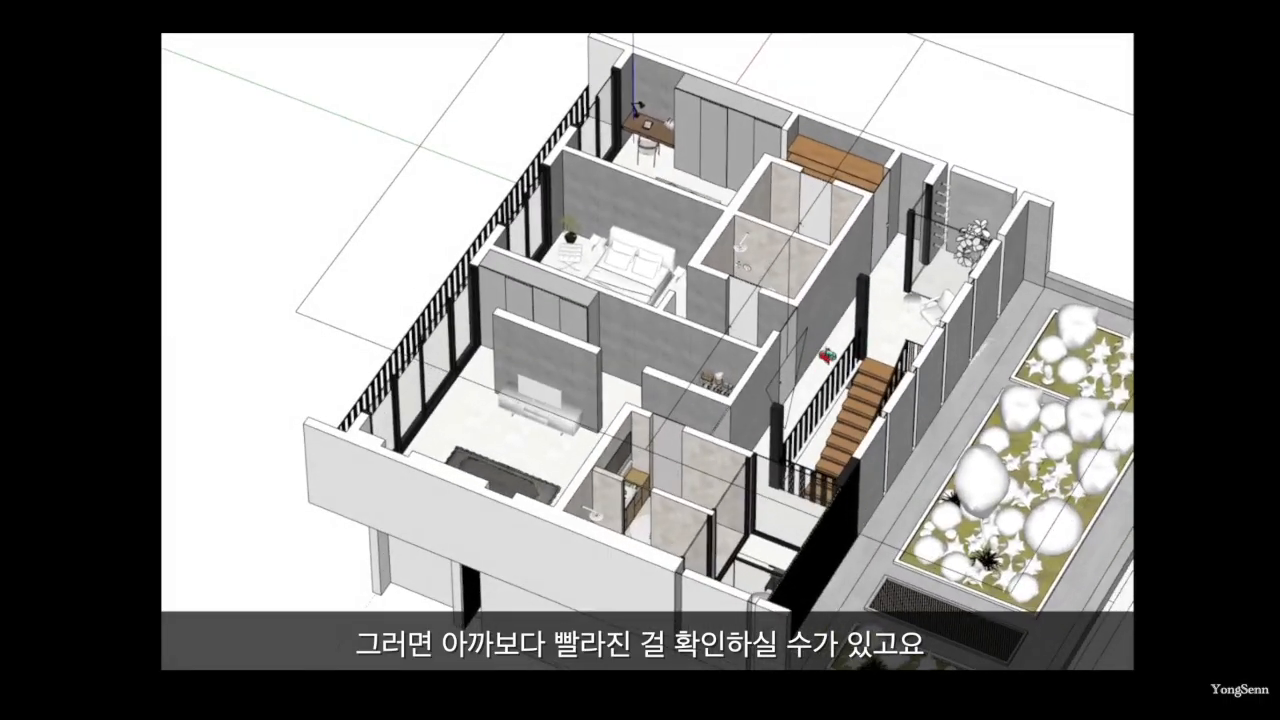
middle_drag(640, 360, 690, 325)
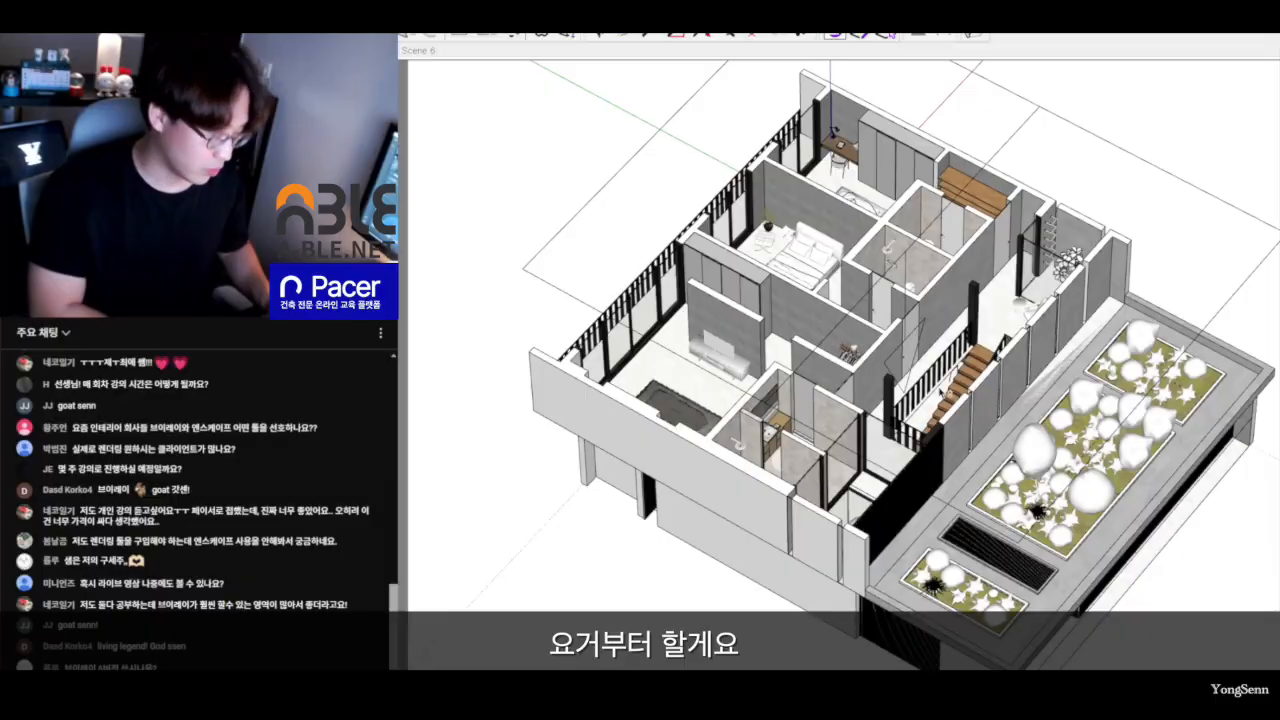
Toggle the house model's camera repeatedly between perspective and parallel projection to compare how the same view looks.
key(shift+p)
key(shift+p)
key(shift+p)
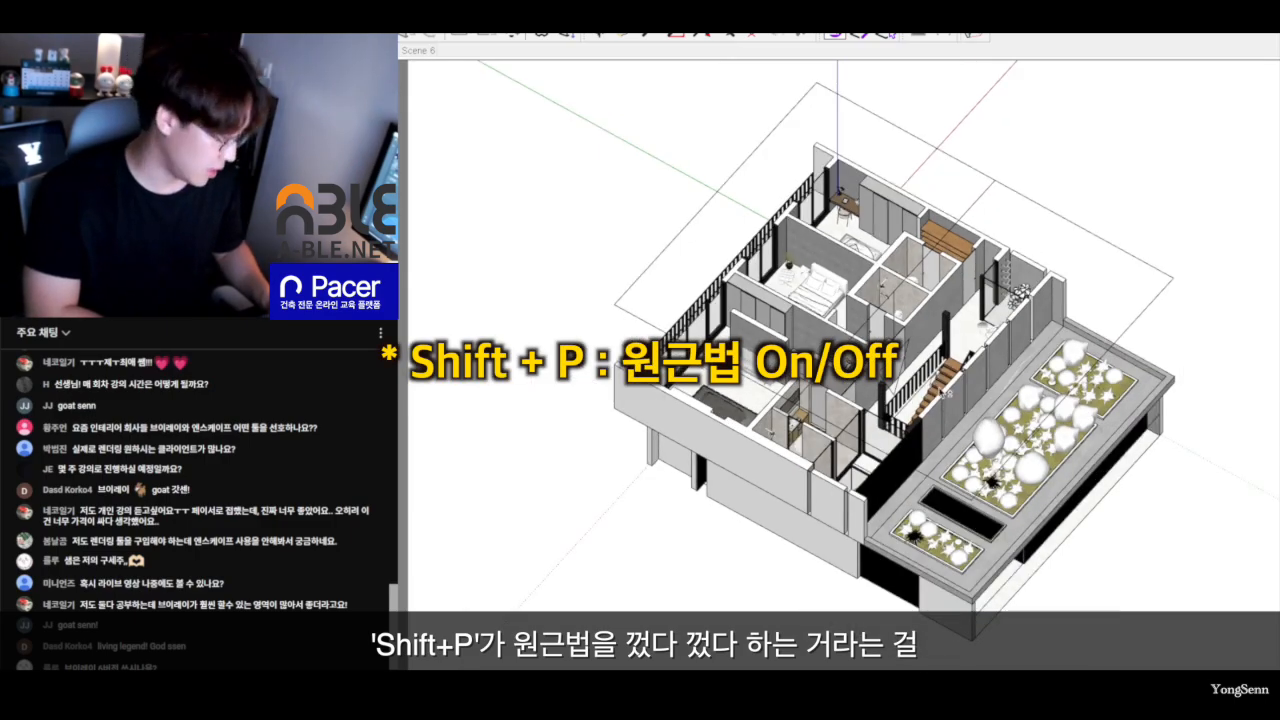
key(shift+p)
key(shift+p)
key(shift+p)
key(shift+p)
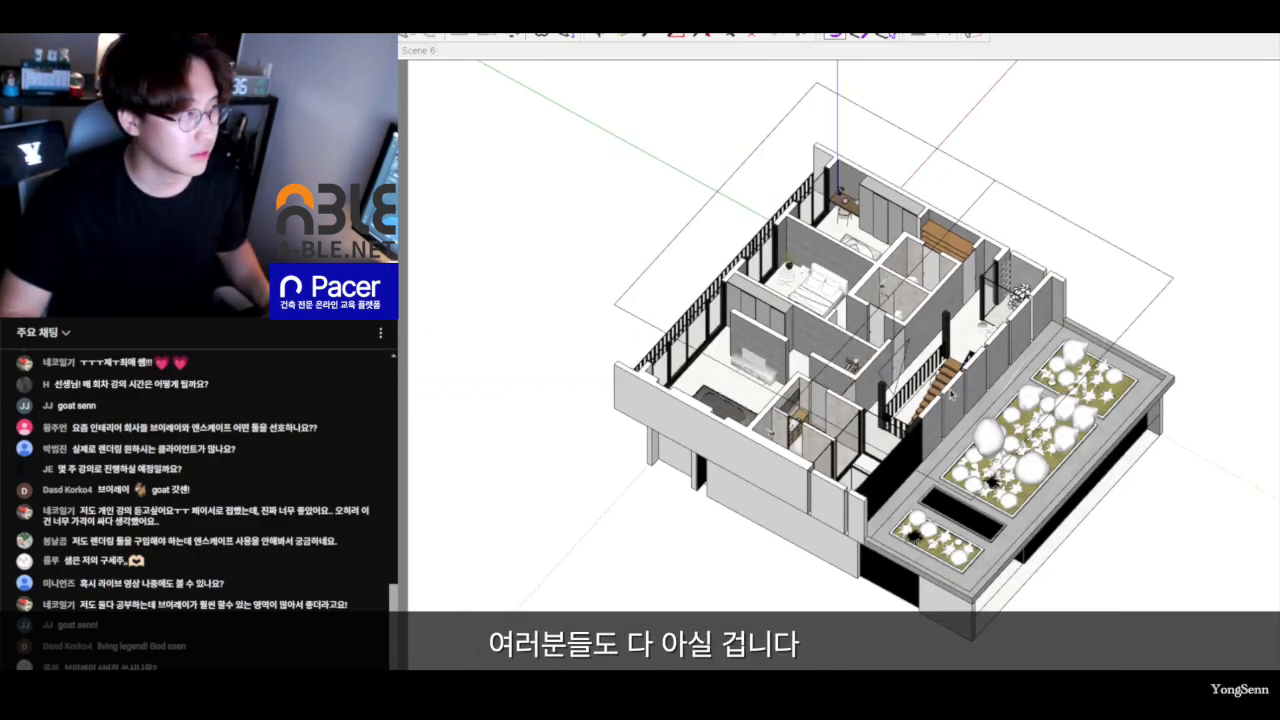
click(951, 395)
key(shift+p)
key(shift+p)
key(shift+p)
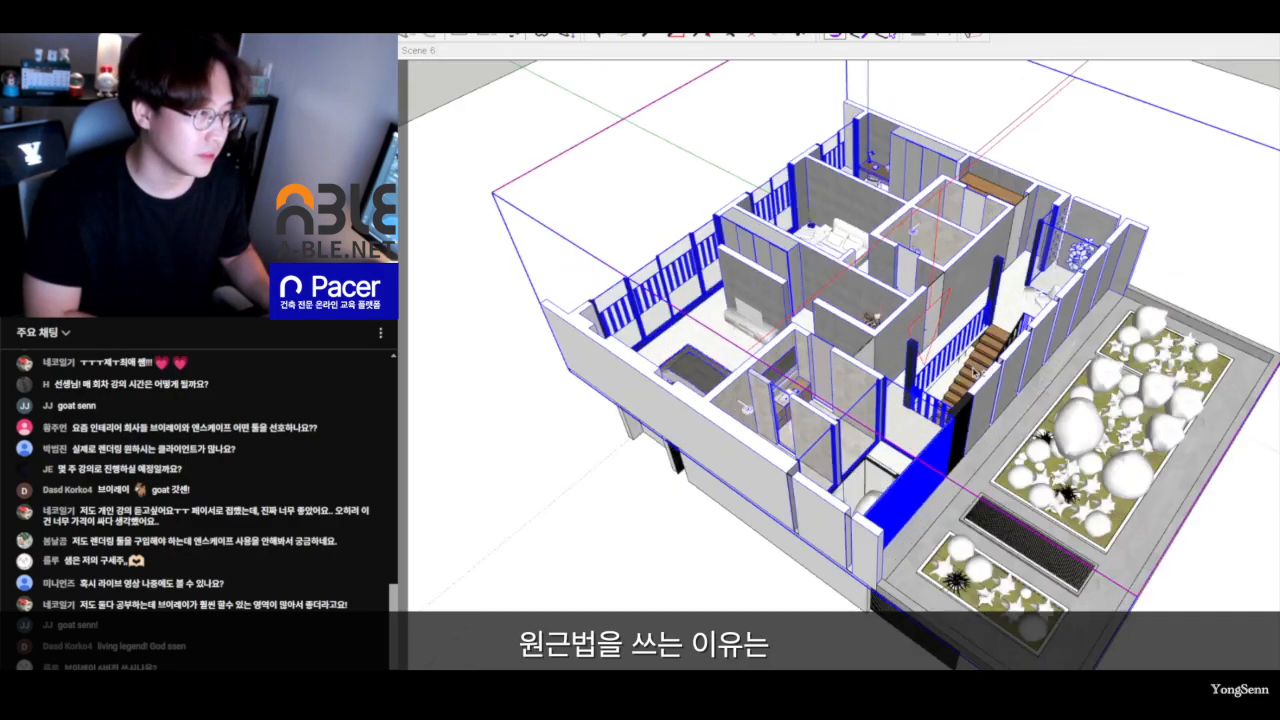
key(shift+p)
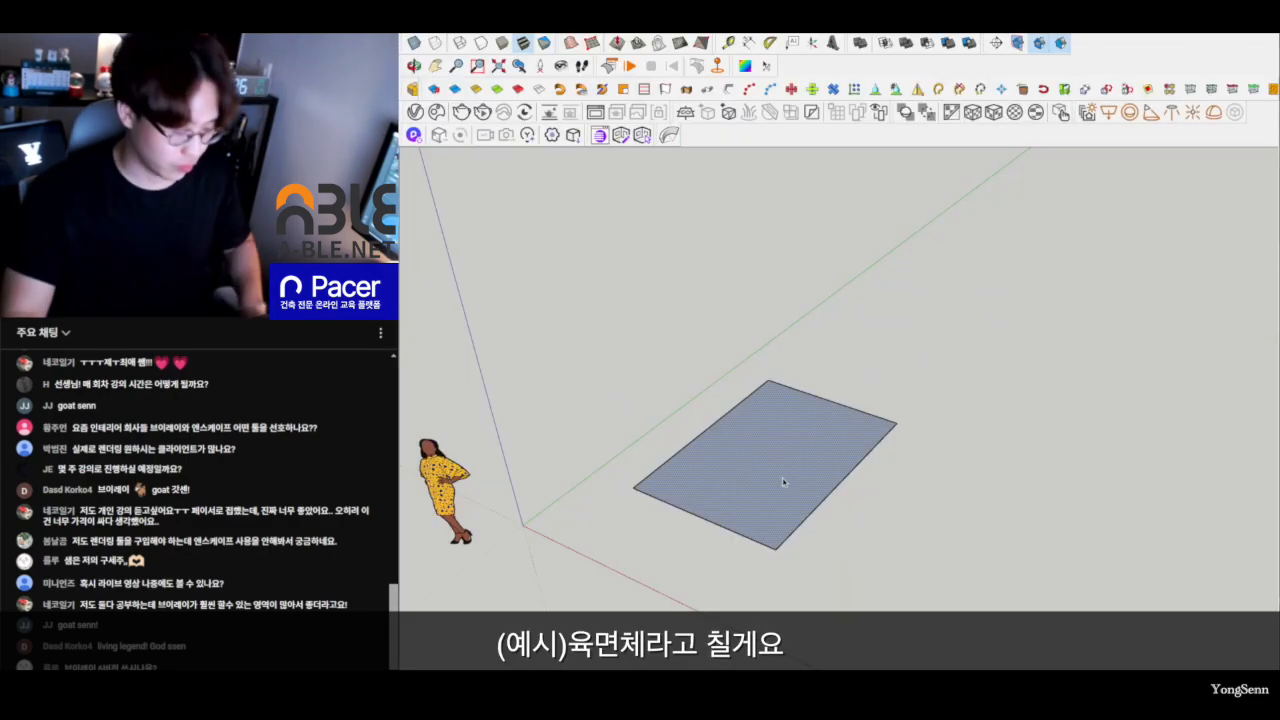
In the example model, push/pull the rectangle up into a box and stretch the box into a long bar.
drag(780, 480, 900, 293)
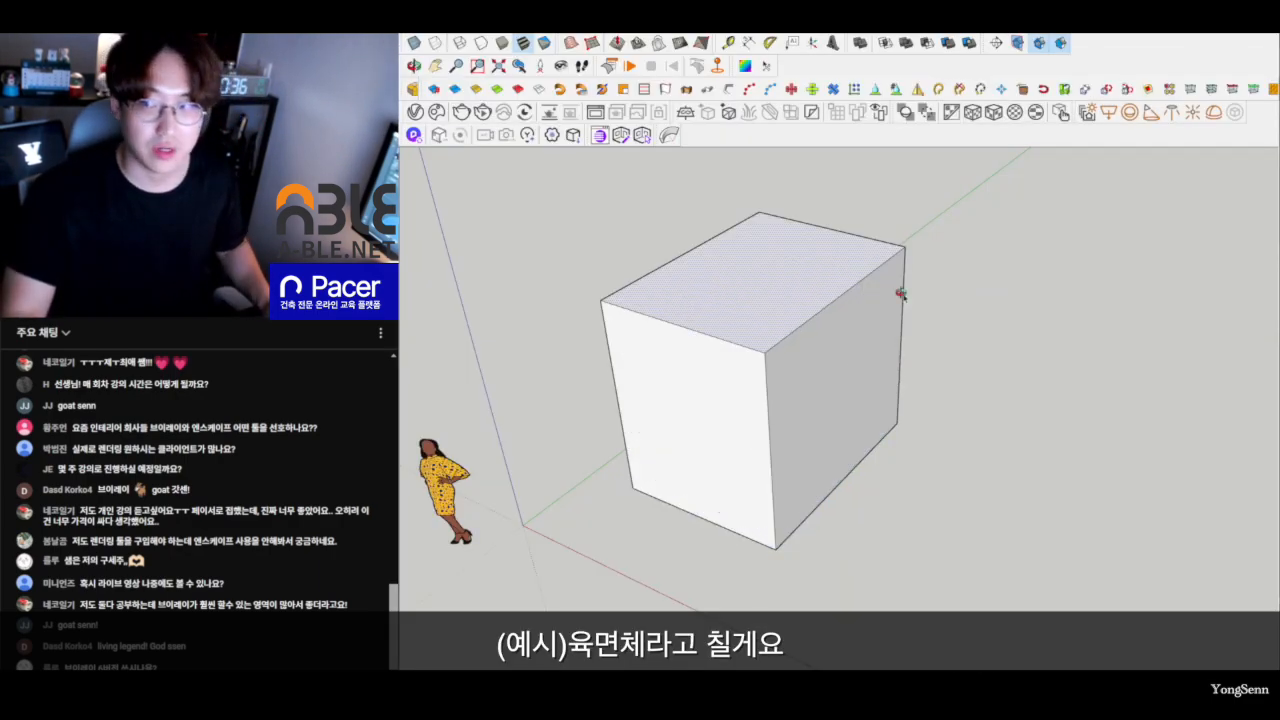
scroll(900, 293, down, 5)
middle_drag(900, 293, 689, 543)
drag(689, 543, 1006, 249)
mouse_move(794, 388)
shift+middle_down()
mouse_move(844, 379)
mouse_move(786, 437)
mouse_move(840, 443)
mouse_move(863, 477)
mouse_move(777, 520)
mouse_move(843, 449)
shift+middle_up()
scroll(840, 443, up, 3)
Circle the long bar's parallel edges in red markup and draw two separate, non-parallel lines beside the bar.
drag(673, 357, 761, 348)
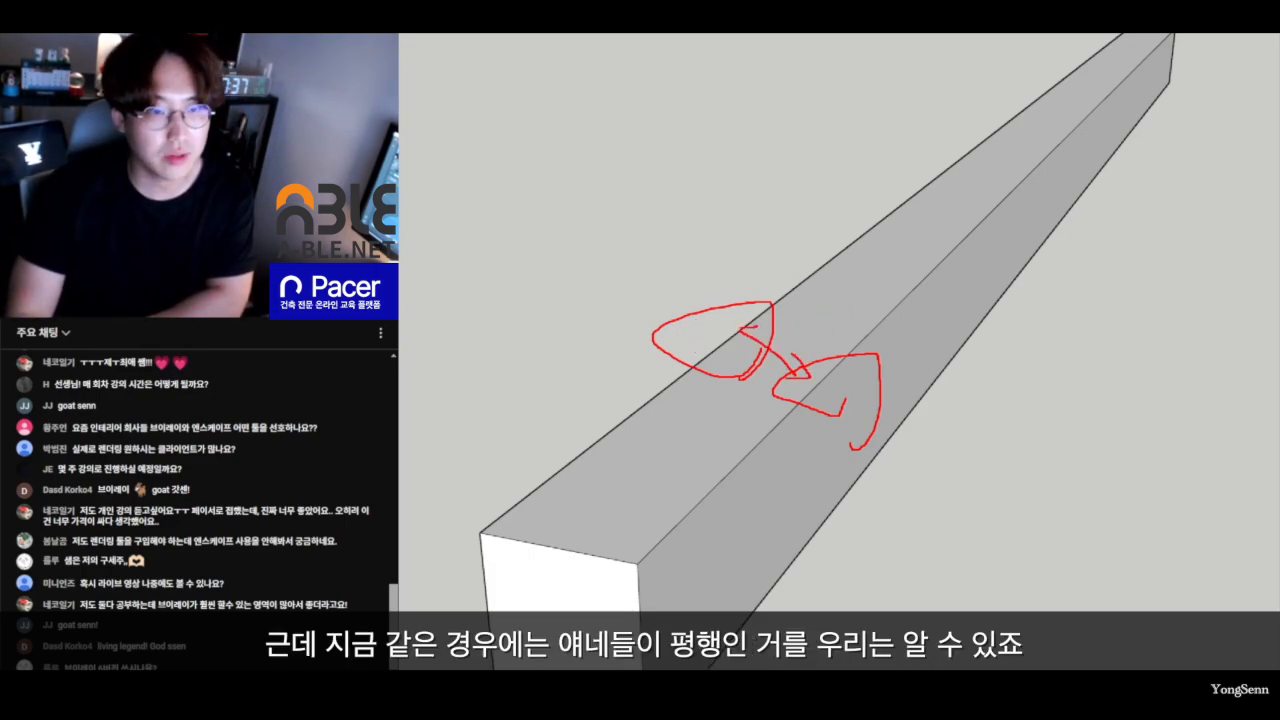
mouse_move(486, 446)
mouse_down()
mouse_move(513, 529)
mouse_move(493, 546)
mouse_up()
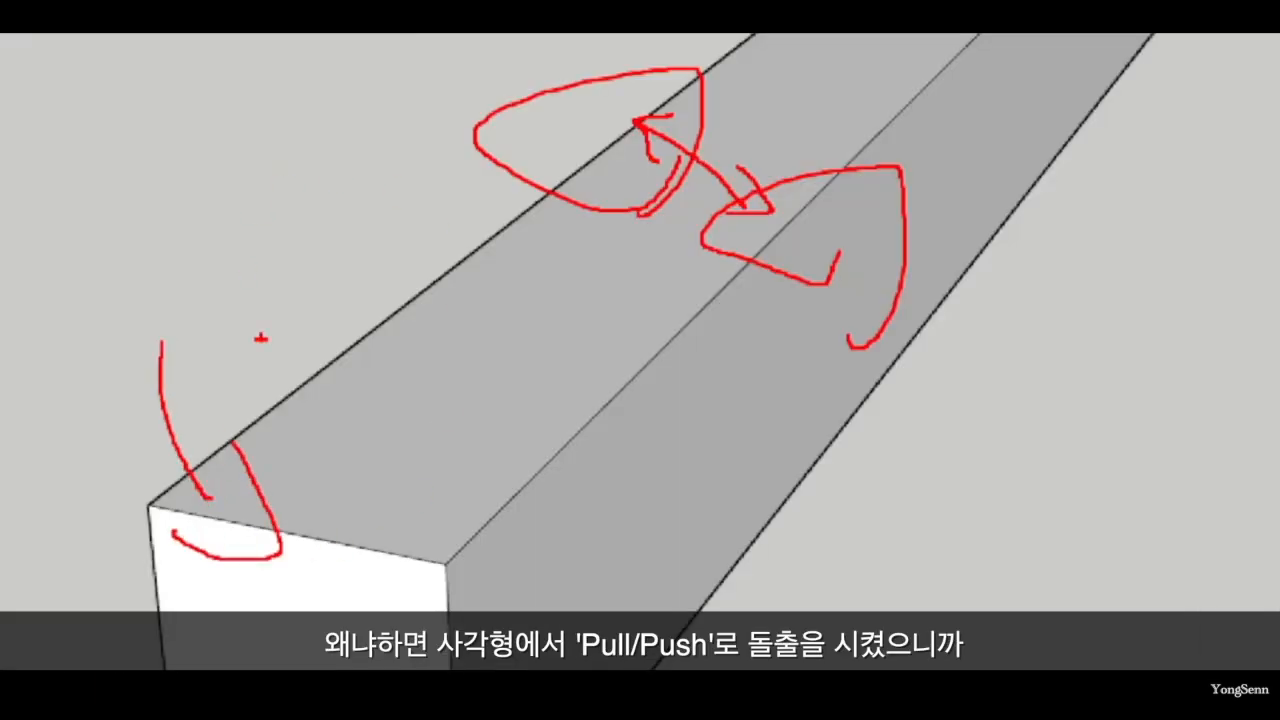
mouse_move(605, 546)
mouse_down()
mouse_move(728, 443)
mouse_move(738, 454)
mouse_up()
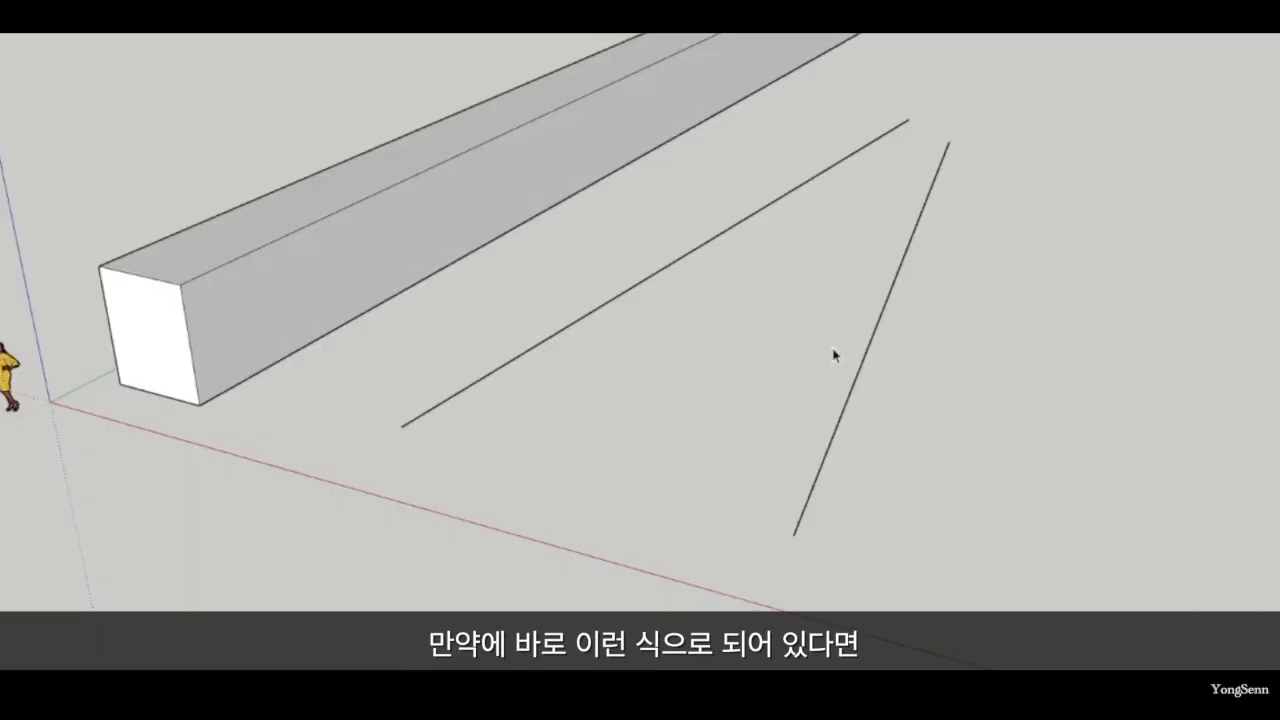
Circle the two separate lines in perspective view with a red arrow between them, and clear the markup.
scroll(834, 354, up, 2)
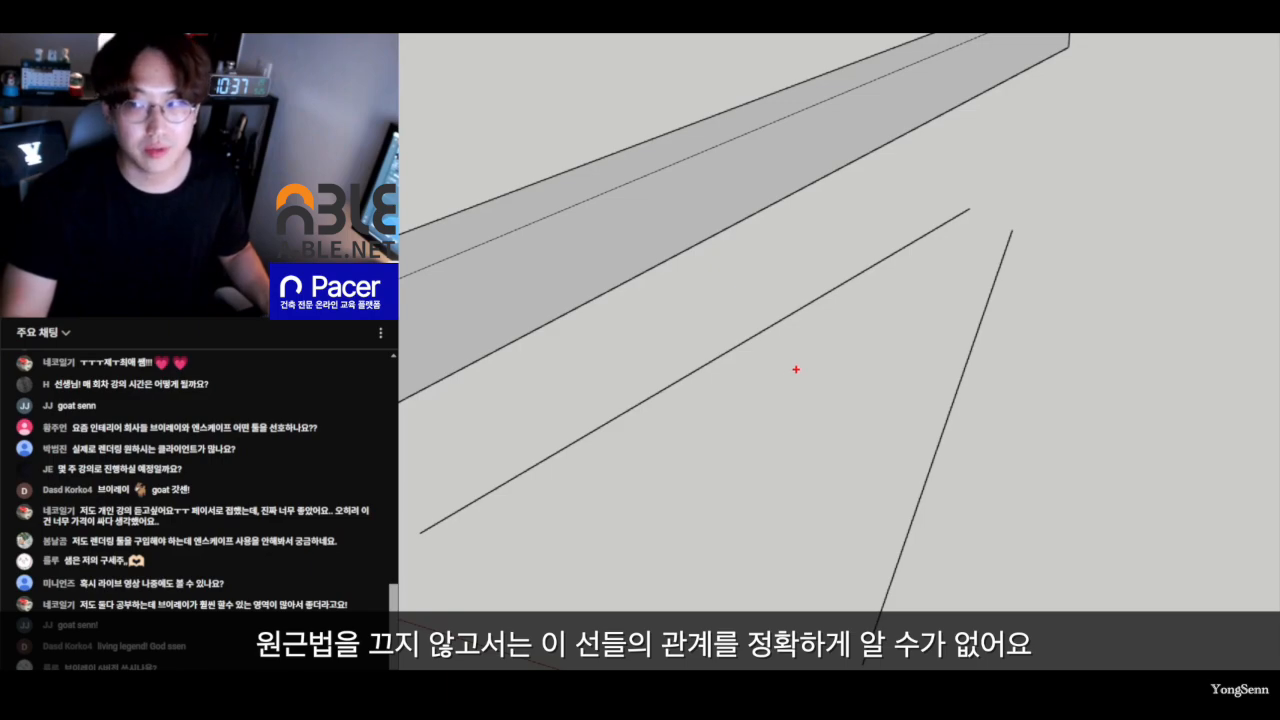
drag(676, 290, 769, 400)
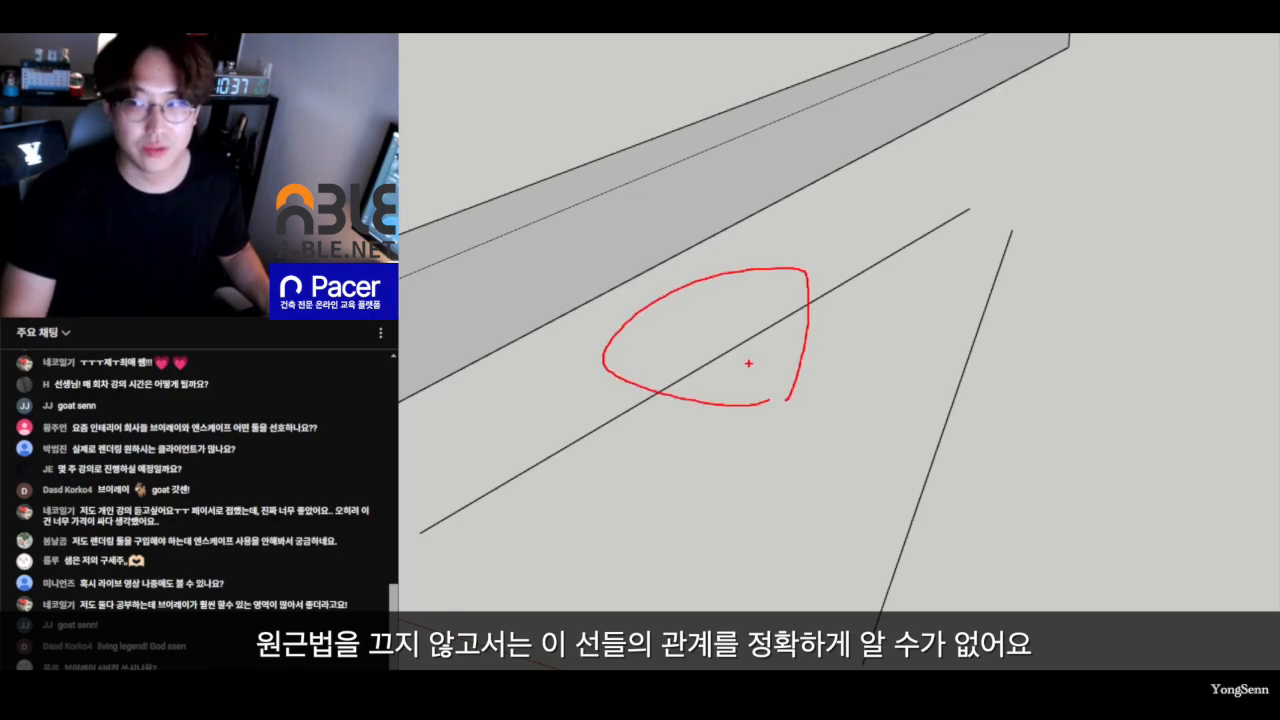
drag(885, 463, 945, 508)
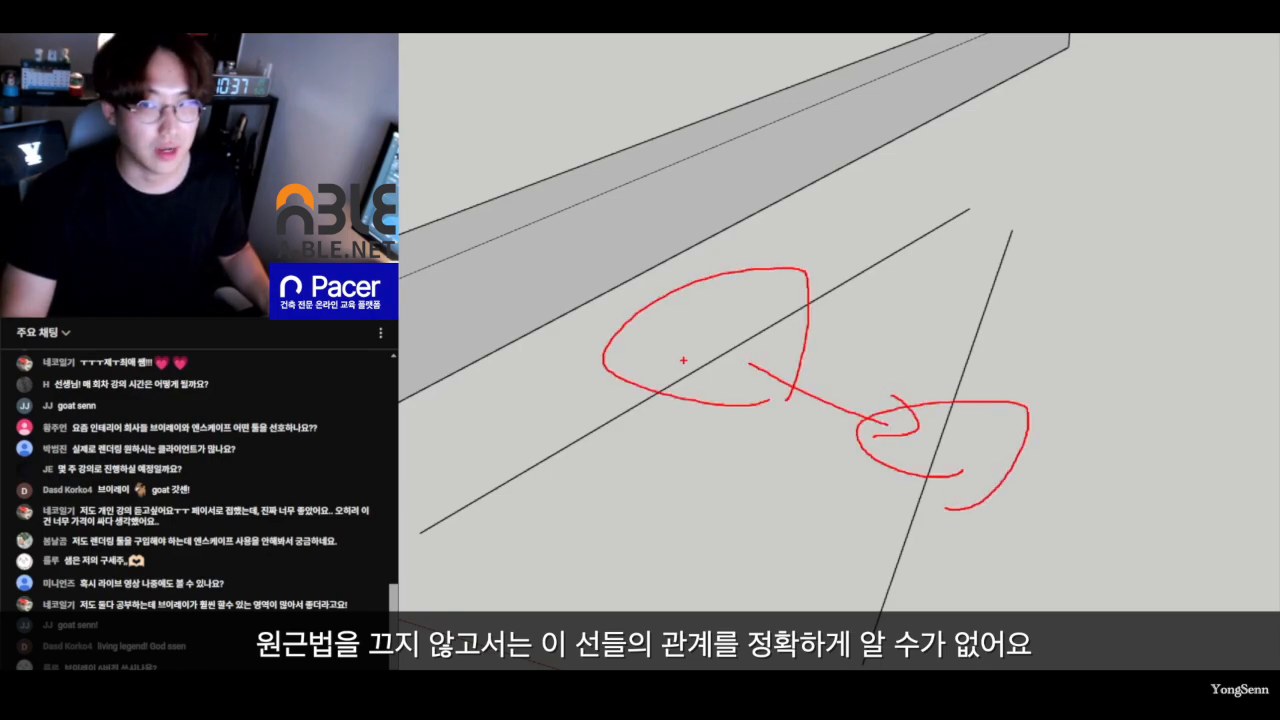
key(Escape)
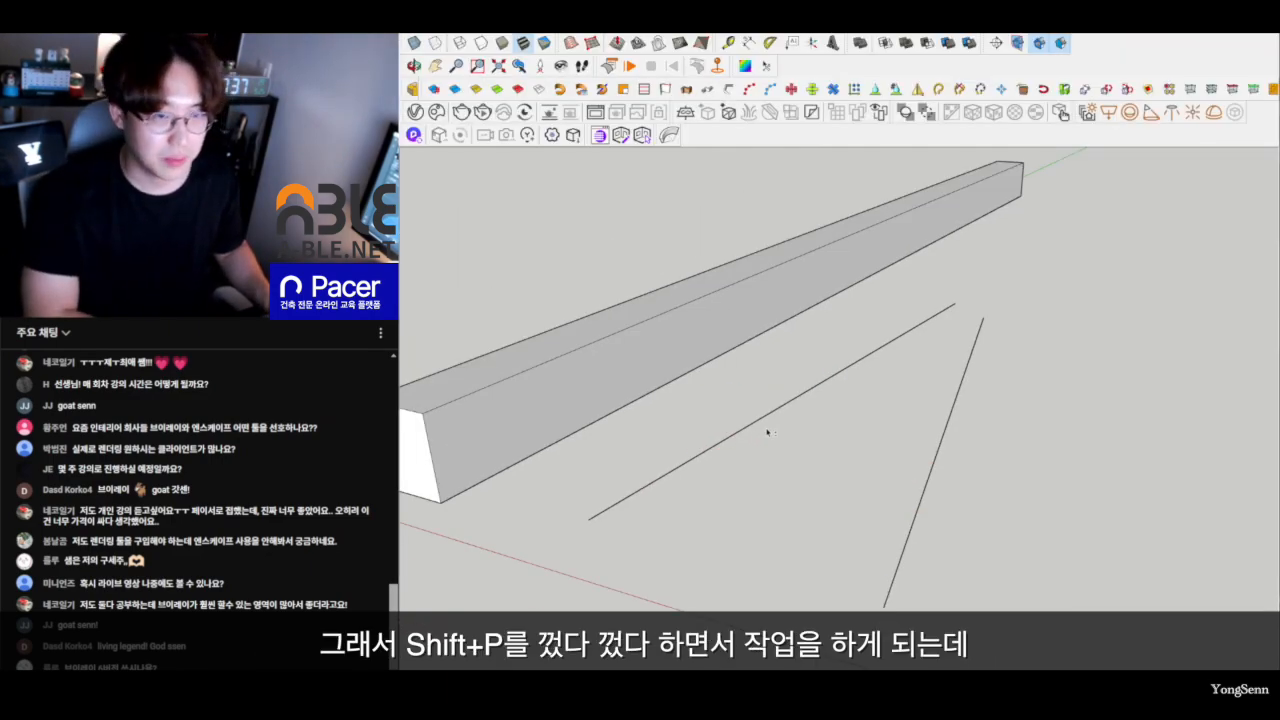
Toggle perspective off and on, leaving the bar and the two lines in parallel projection.
key(shift+p)
key(shift+p)
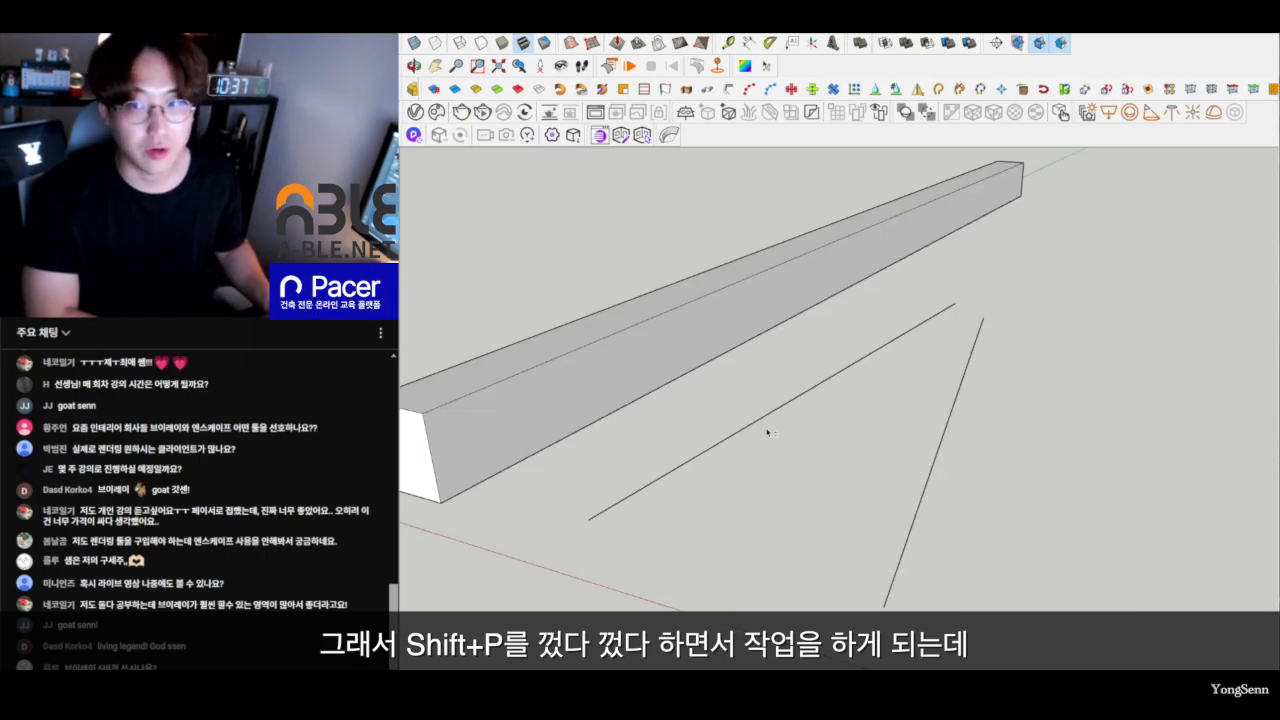
key(shift+p)
mouse_move(767, 432)
middle_down()
mouse_move(772, 394)
mouse_move(765, 409)
middle_up()
Circle two of the bar's long edges and both separate lines in red in parallel projection, and clear the markup.
key(ctrl+1)
drag(165, 291, 108, 166)
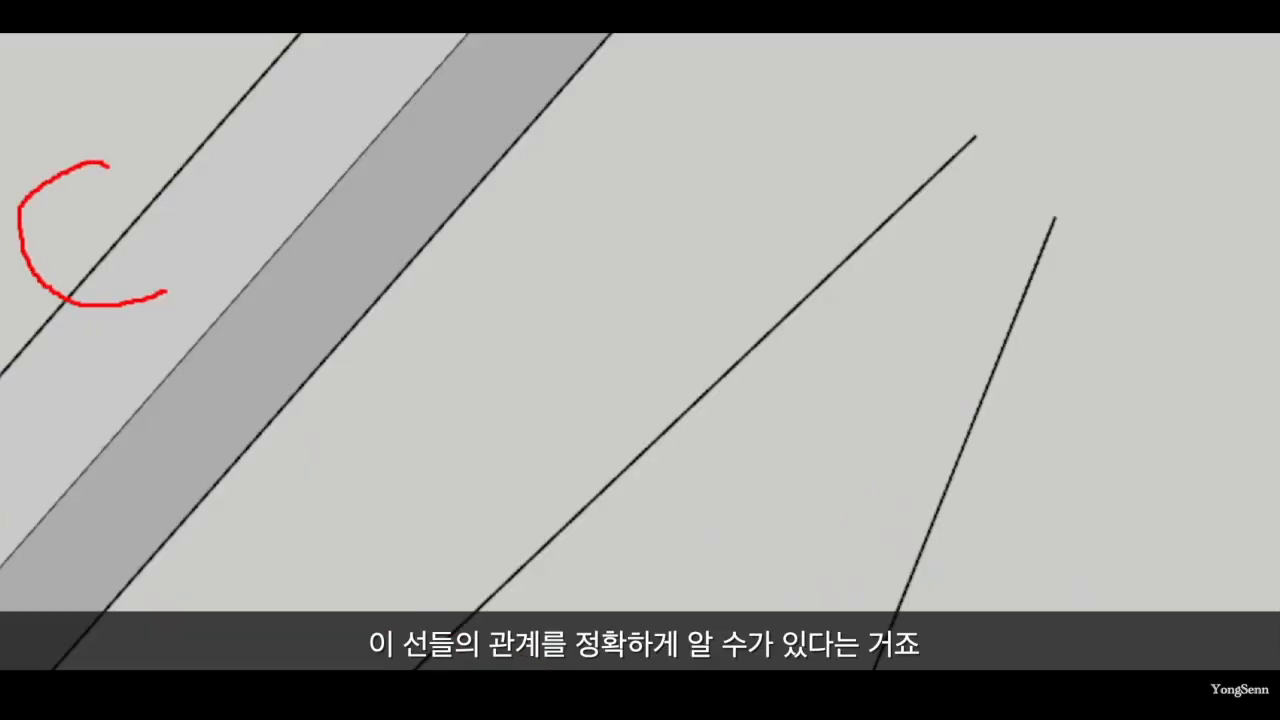
drag(358, 258, 332, 268)
mouse_move(690, 582)
mouse_down()
mouse_move(528, 508)
mouse_move(640, 585)
mouse_up()
mouse_move(975, 658)
mouse_down()
mouse_move(835, 508)
mouse_move(905, 655)
mouse_up()
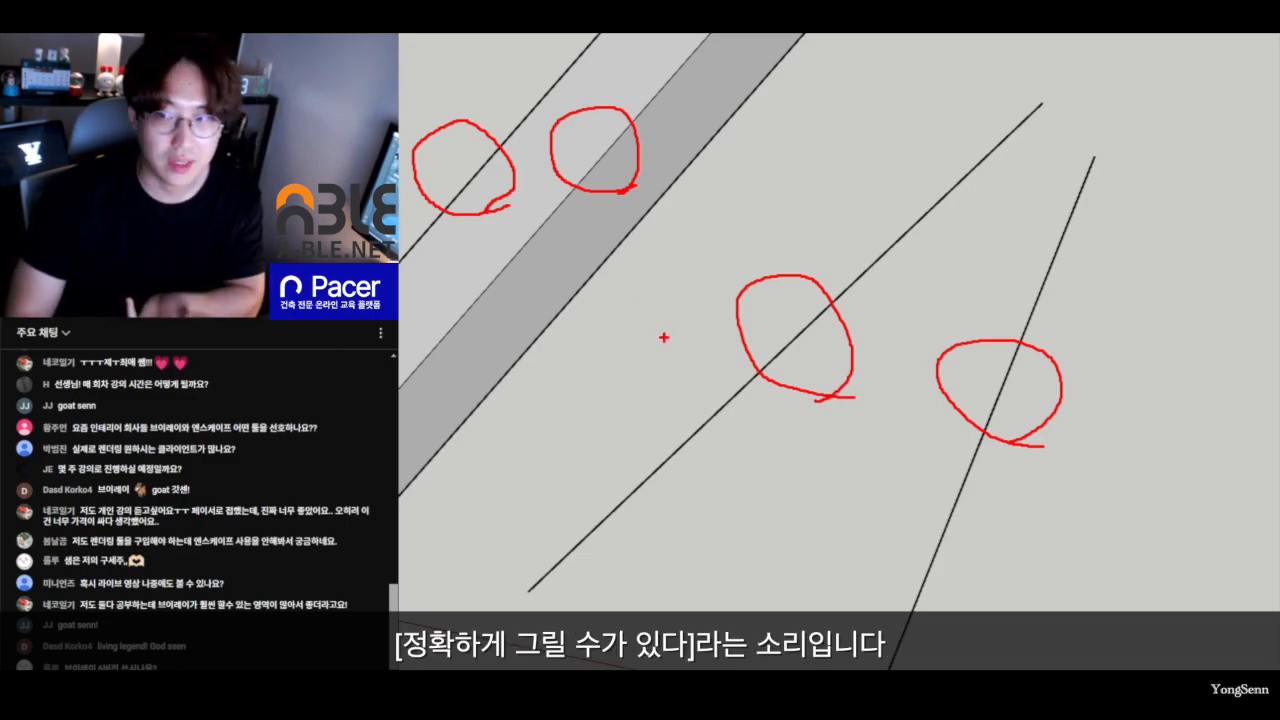
key(Escape)
Switch the bar model to the top view and shorten the bar by moving its far end toward the origin.
shift+middle_drag(785, 480, 731, 423)
click(697, 412)
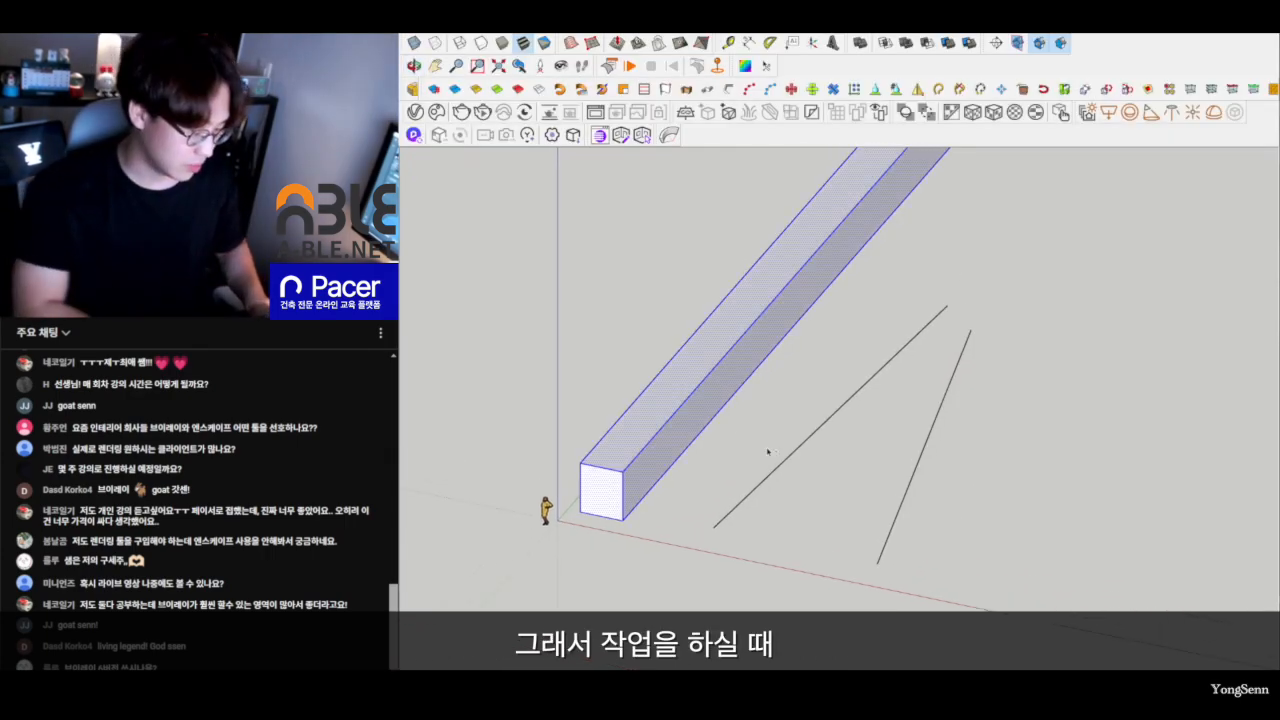
key(F2)
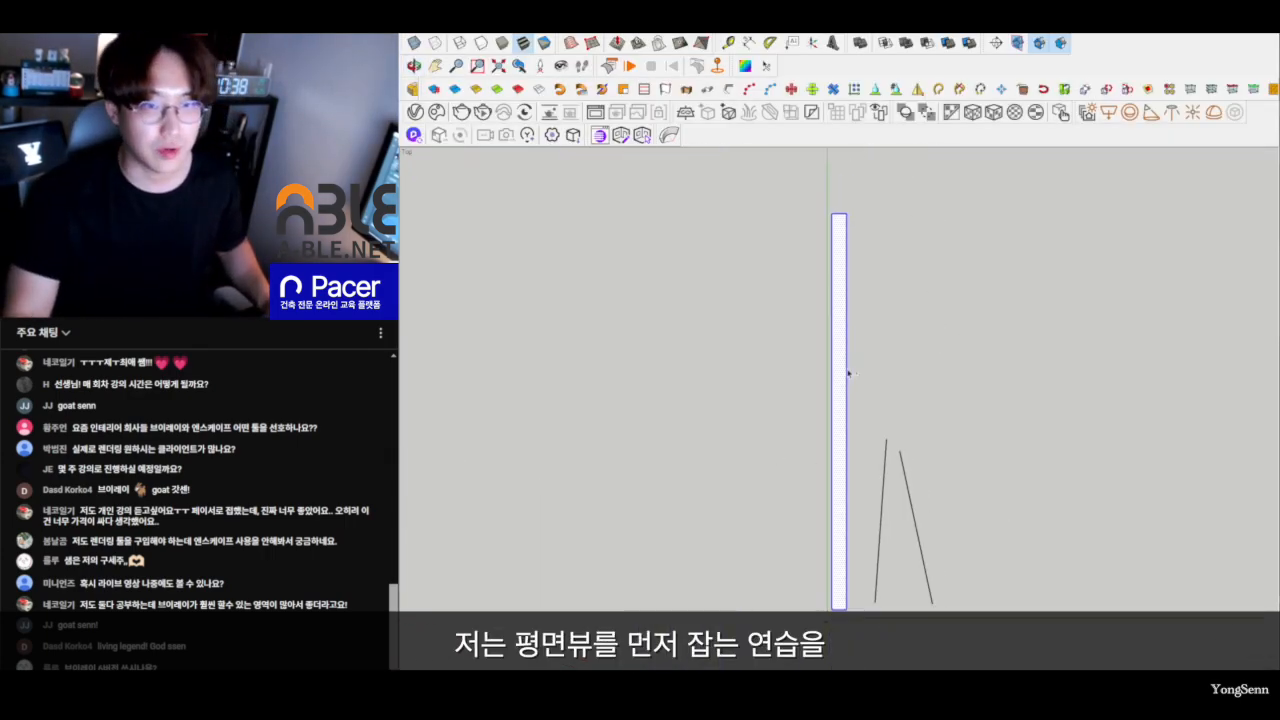
key(m)
click(997, 306)
click(976, 588)
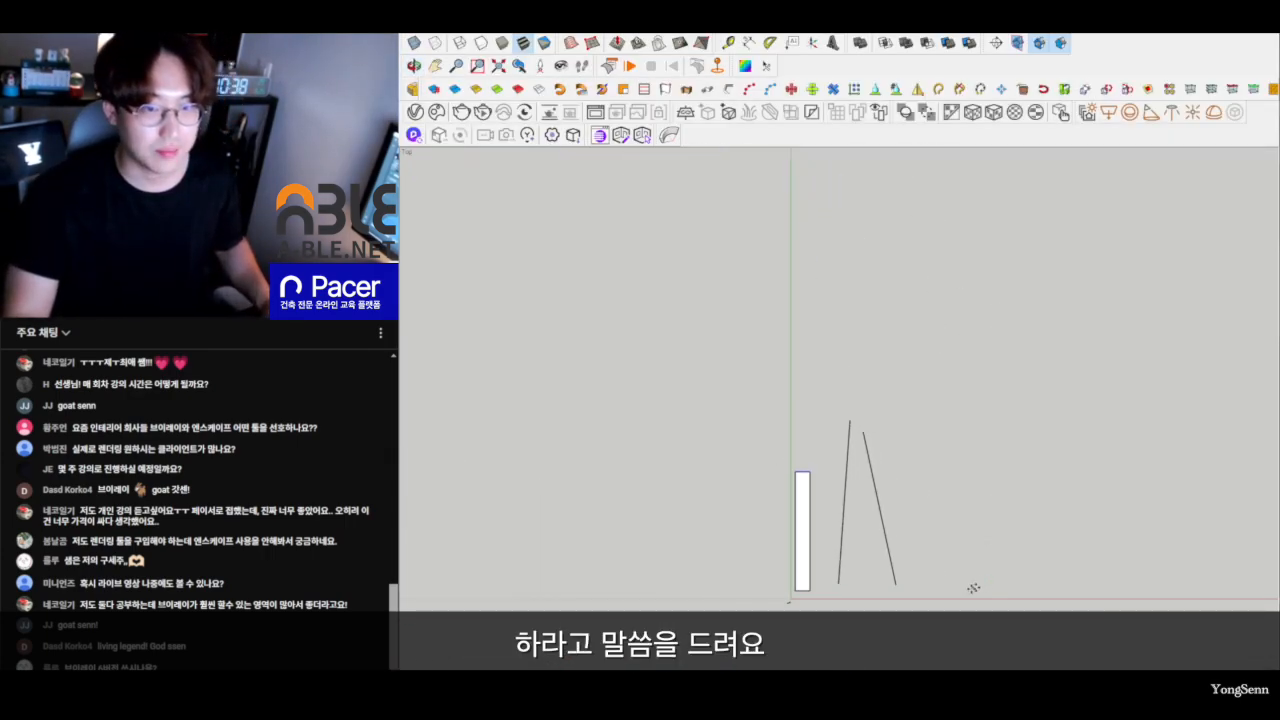
key(space)
scroll(828, 545, up, 4)
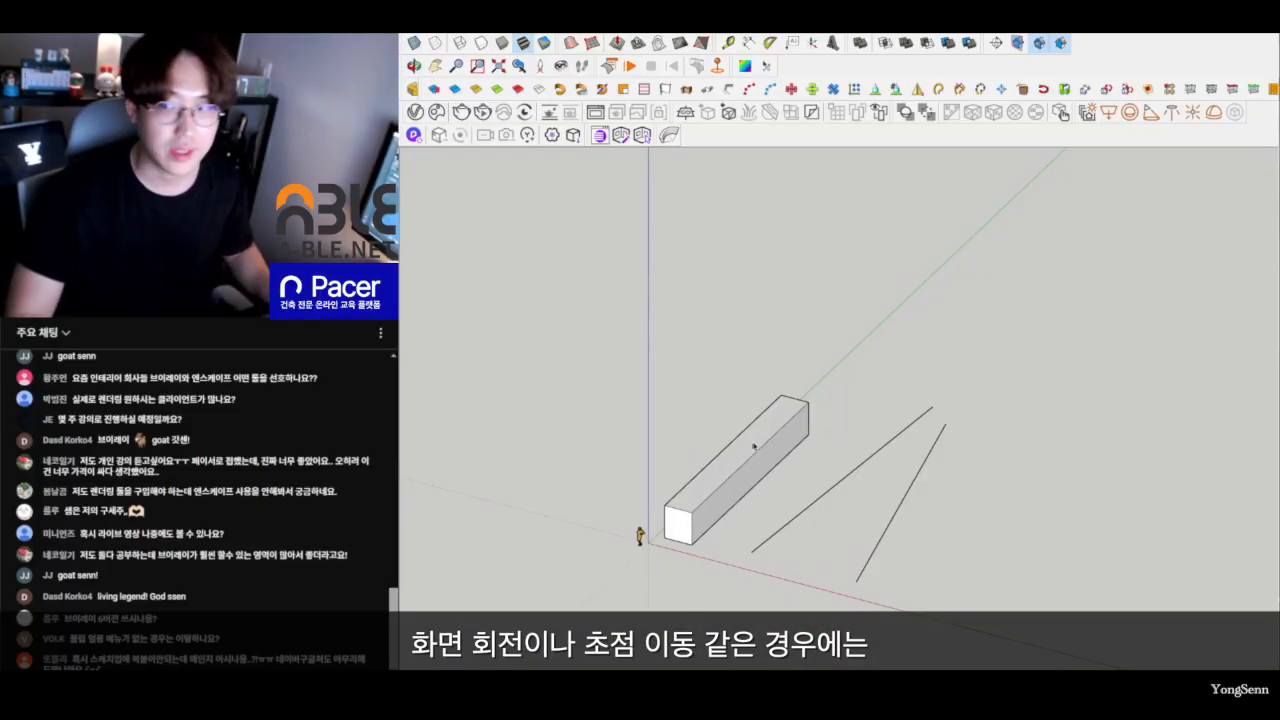
mouse_move(825, 433)
shift+middle_down()
mouse_move(785, 433)
mouse_move(875, 480)
mouse_move(914, 449)
mouse_move(857, 368)
mouse_move(1014, 297)
mouse_move(735, 477)
shift+middle_up()
mouse_move(749, 403)
shift+middle_down()
mouse_move(1100, 465)
mouse_move(688, 380)
mouse_move(443, 255)
mouse_move(1043, 354)
mouse_move(694, 354)
mouse_move(825, 405)
shift+middle_up()
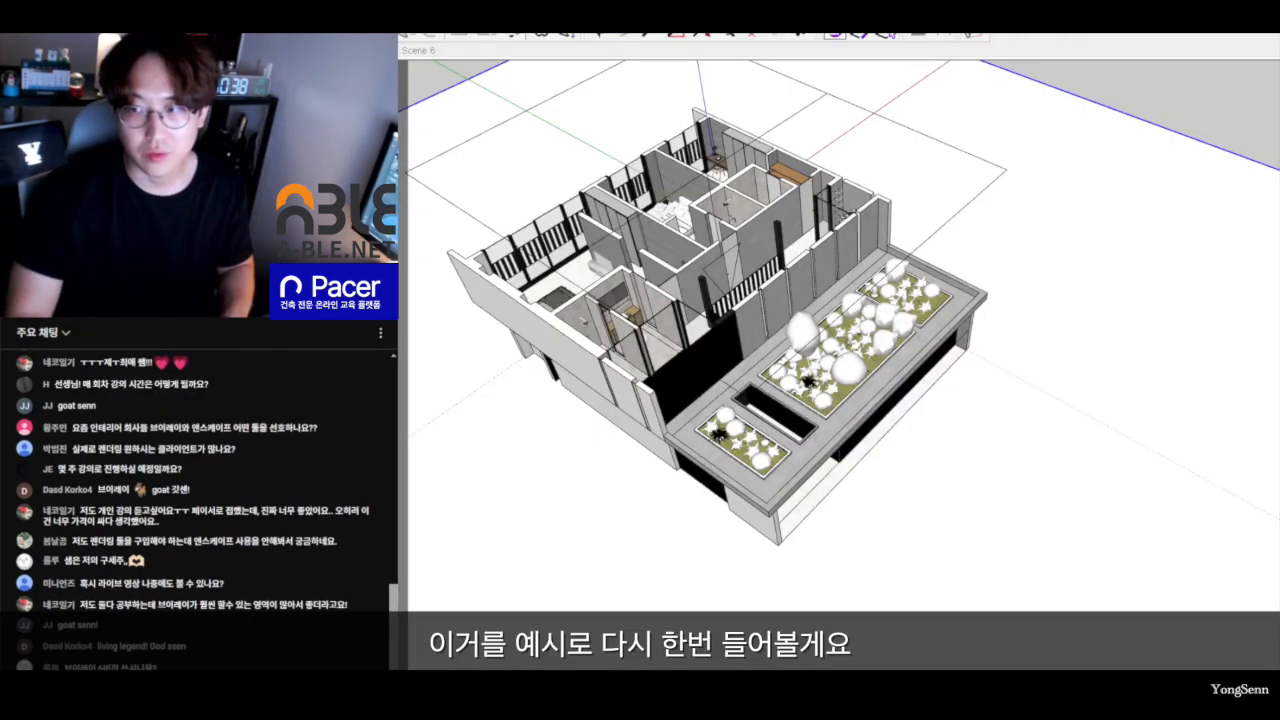
In the house model, select the round bathroom rug beside the washbasin cabinet and sketch its intended move in temporary red markup.
middle_drag(880, 377, 910, 445)
scroll(685, 350, up, 15)
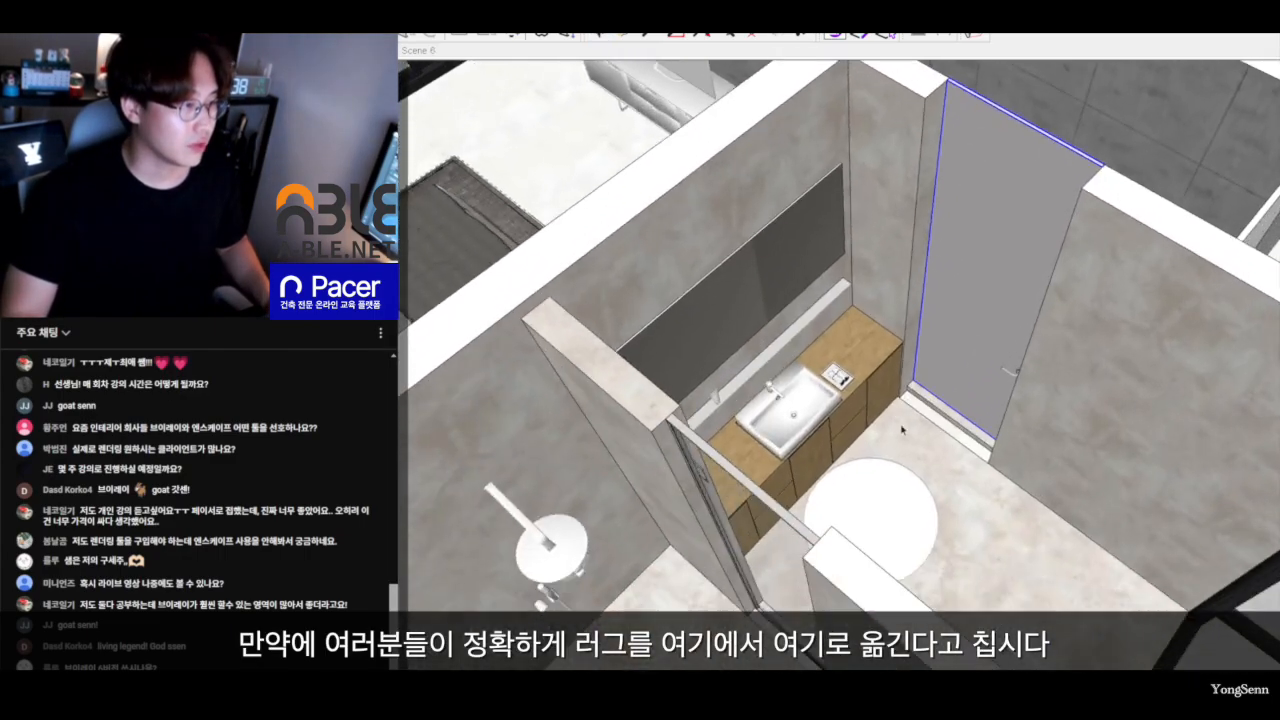
click(935, 528)
middle_drag(960, 542, 911, 429)
mouse_move(826, 392)
mouse_down()
mouse_move(1054, 432)
mouse_move(1104, 415)
mouse_up()
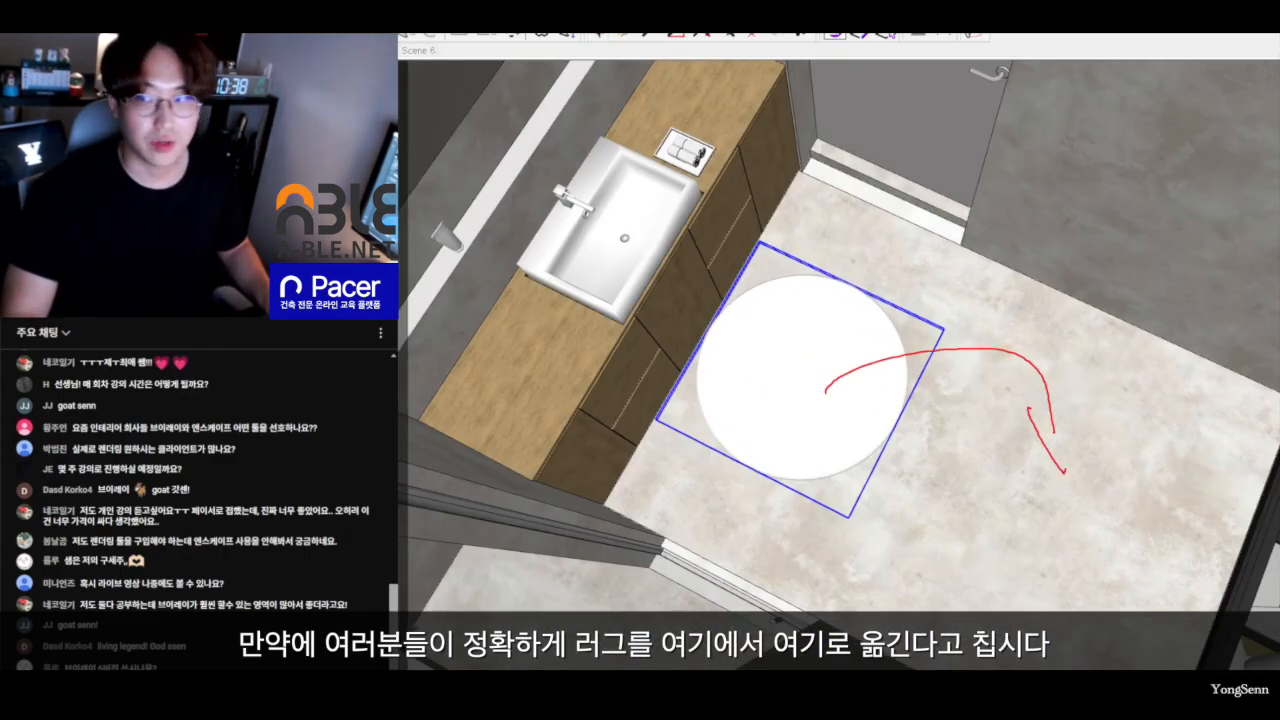
key(Escape)
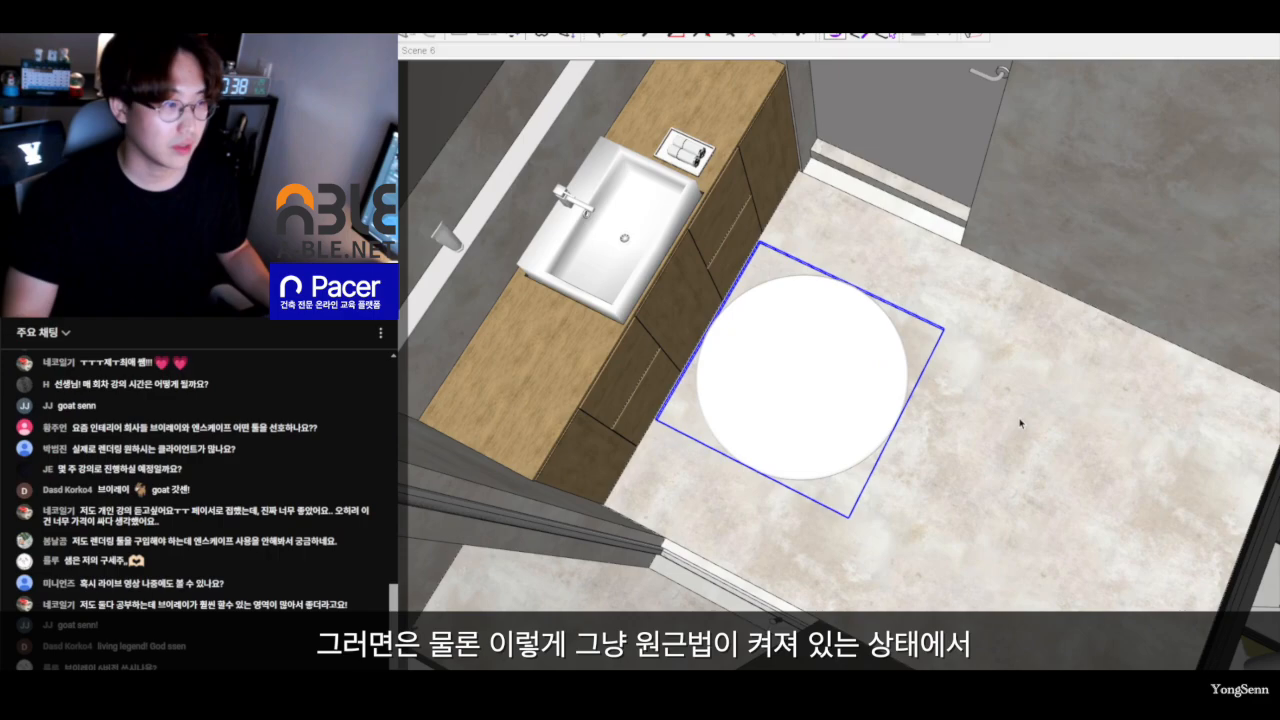
Try moving the round rug away from the washbasin cabinet with the Move tool locked to the green axis.
key(m)
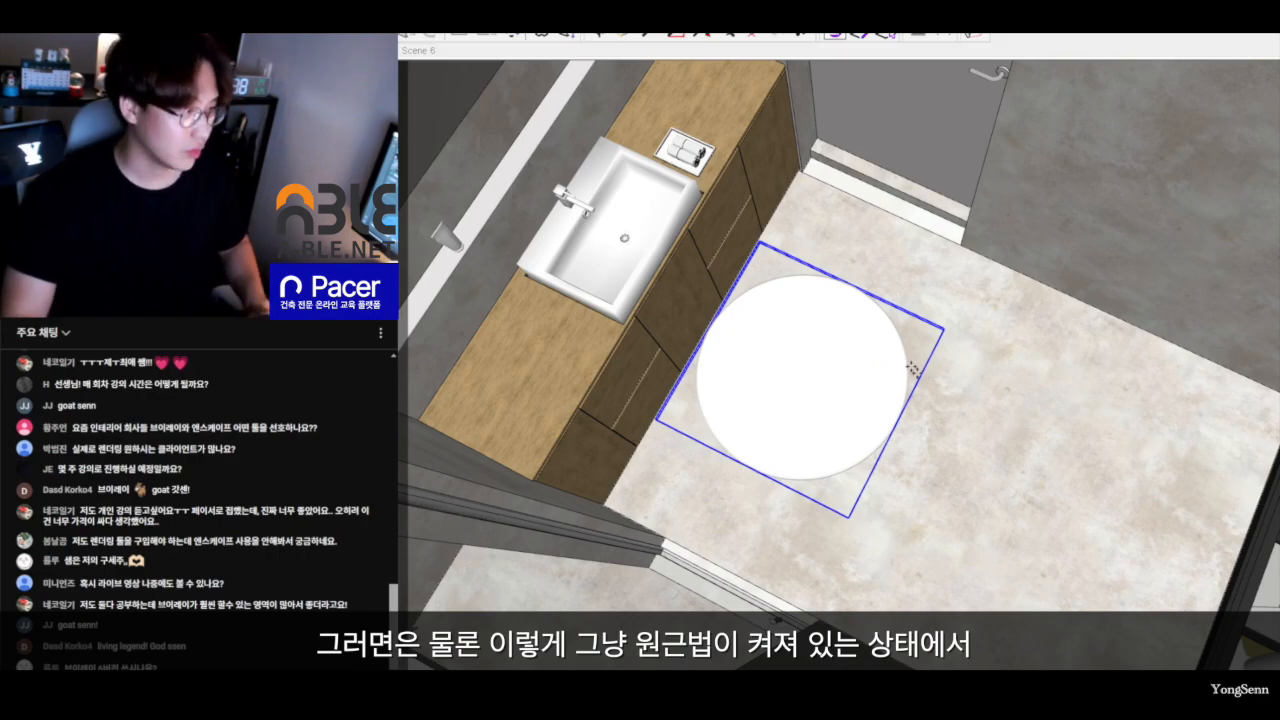
click(878, 263)
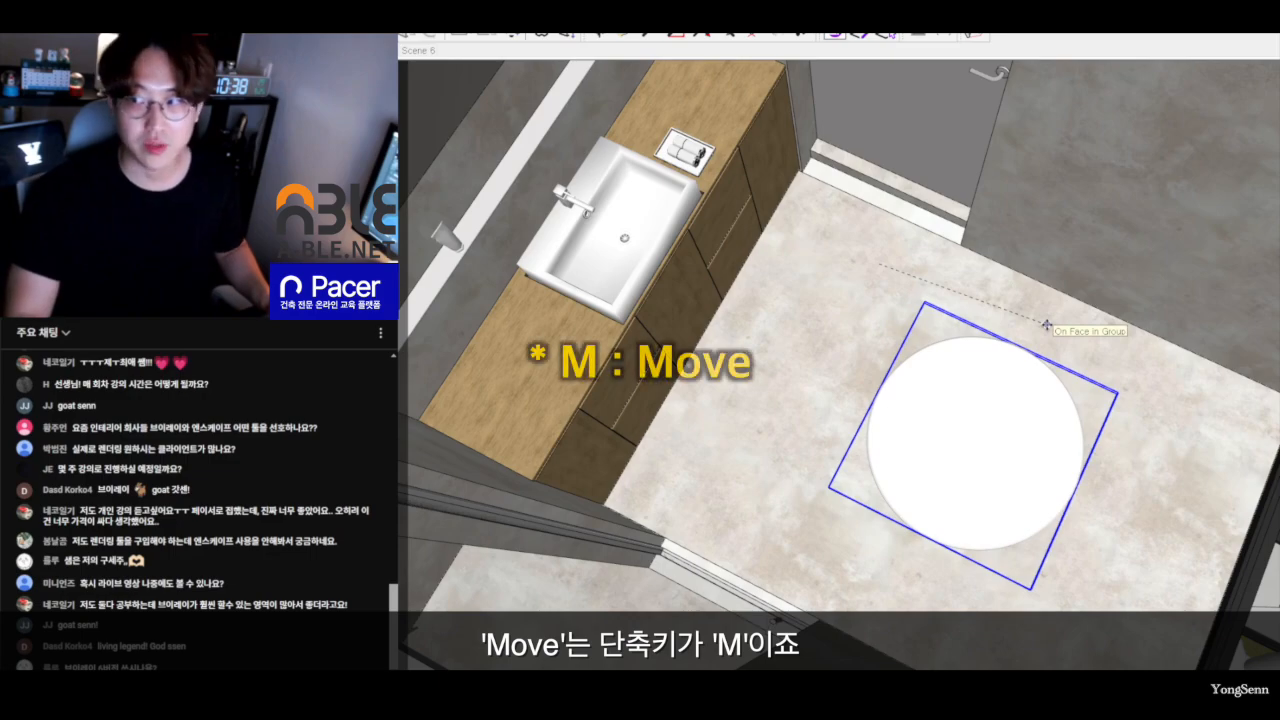
key(Left)
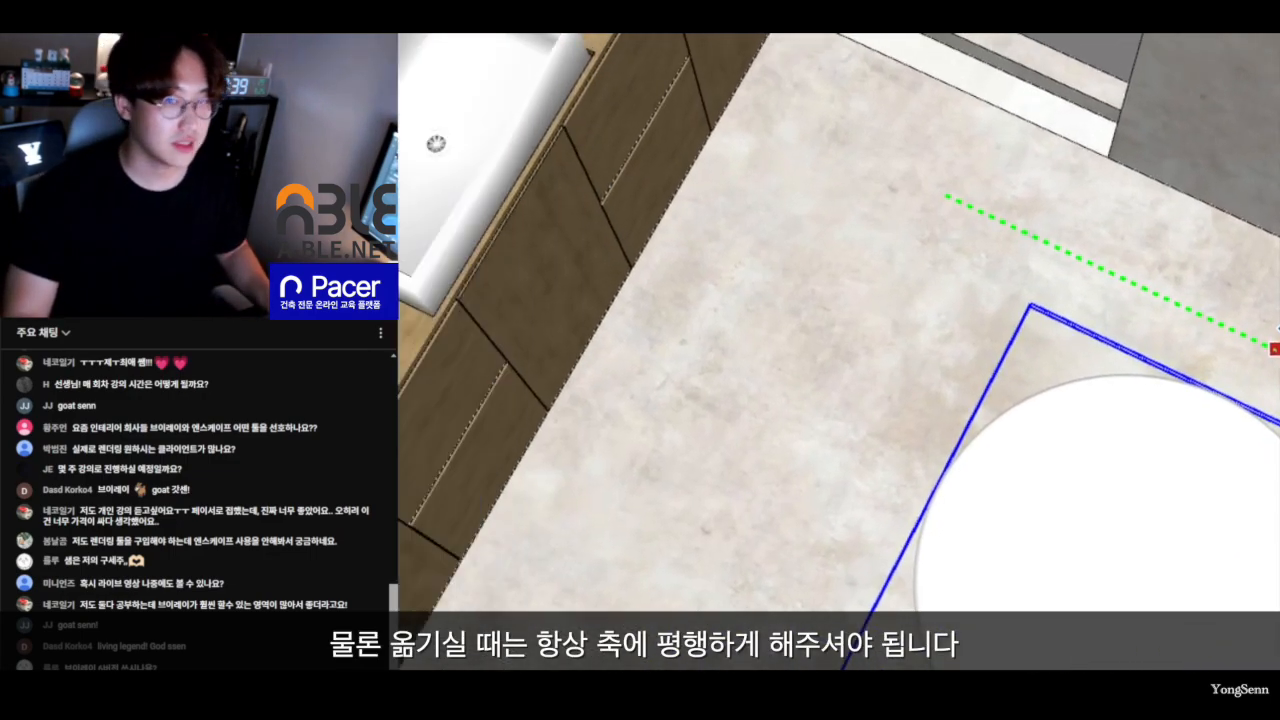
Circle the green axis-locked move line in red and annotate it with a right-angle mark.
drag(960, 269, 989, 318)
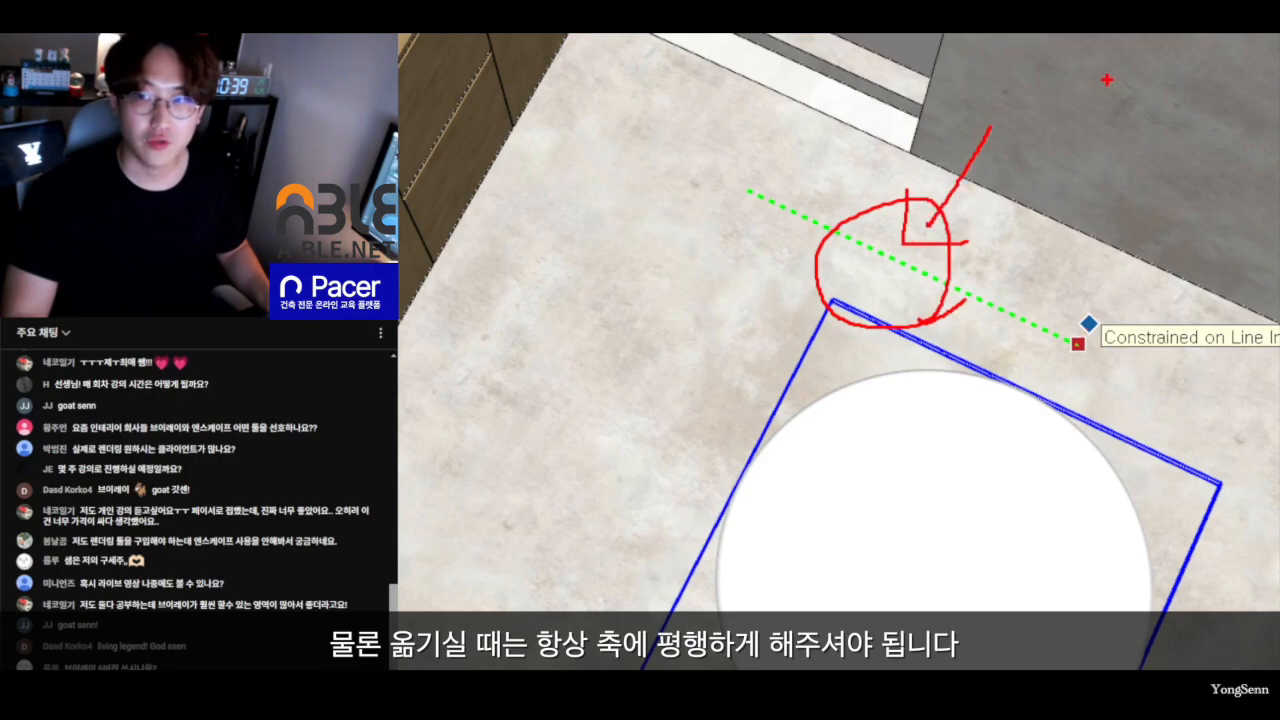
mouse_move(1109, 130)
mouse_down()
mouse_move(1140, 130)
mouse_move(1178, 50)
mouse_up()
drag(1163, 78, 1206, 83)
drag(1205, 131, 1252, 133)
drag(1238, 114, 1245, 200)
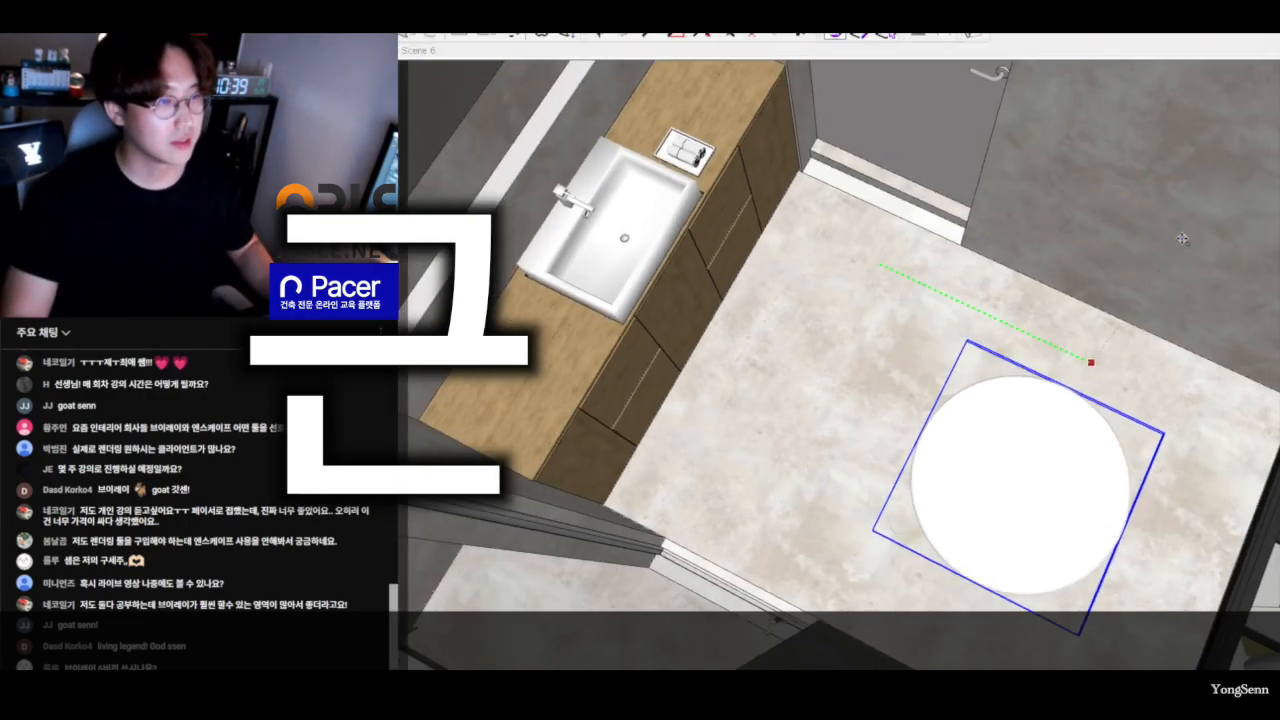
Move the round rug freehand from beside the washbasin cabinet to the far corner of the bathroom floor.
scroll(1088, 362, down, 2)
mouse_move(1088, 362)
middle_down()
mouse_move(968, 322)
mouse_move(1003, 363)
mouse_move(966, 331)
mouse_move(971, 349)
middle_up()
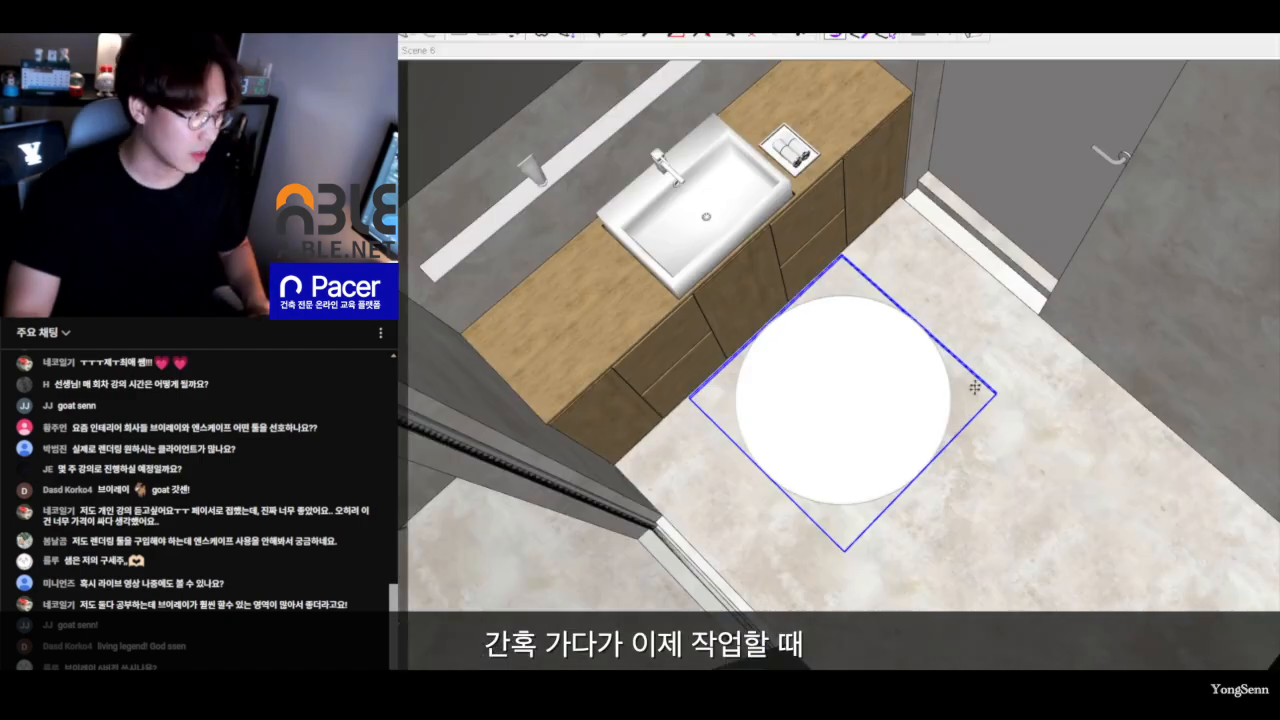
middle_drag(975, 387, 955, 273)
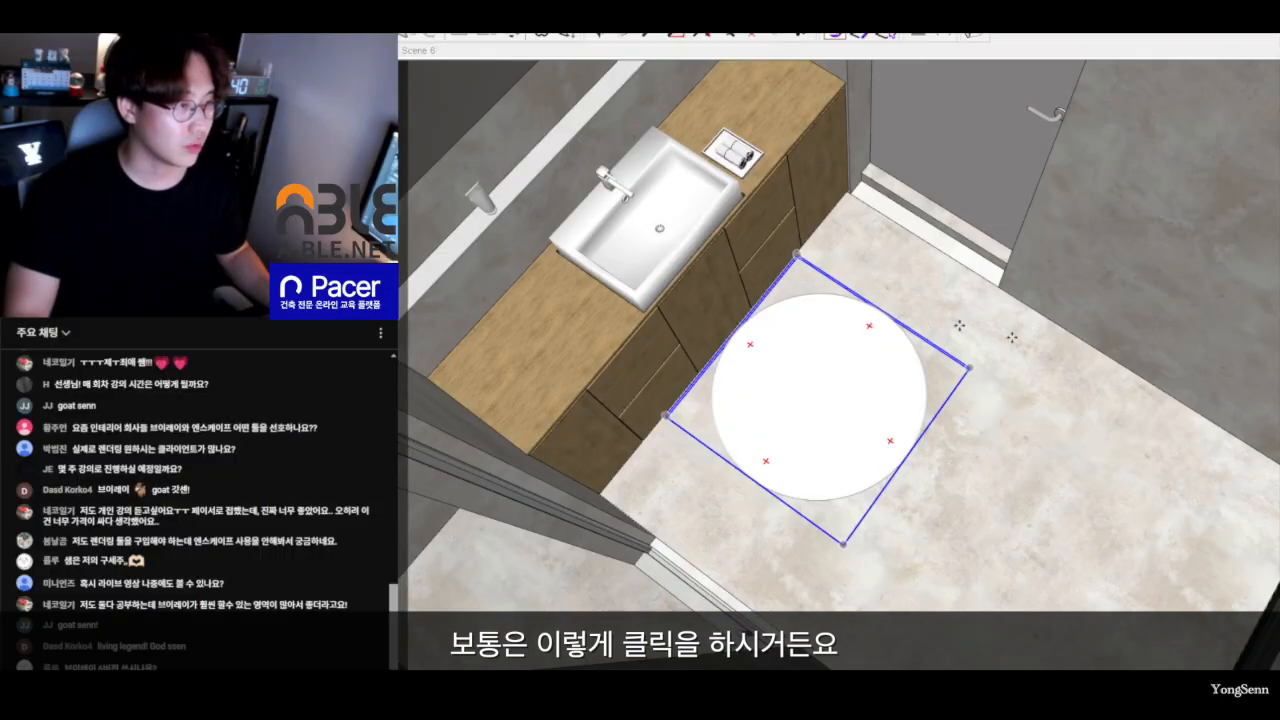
drag(958, 325, 1222, 488)
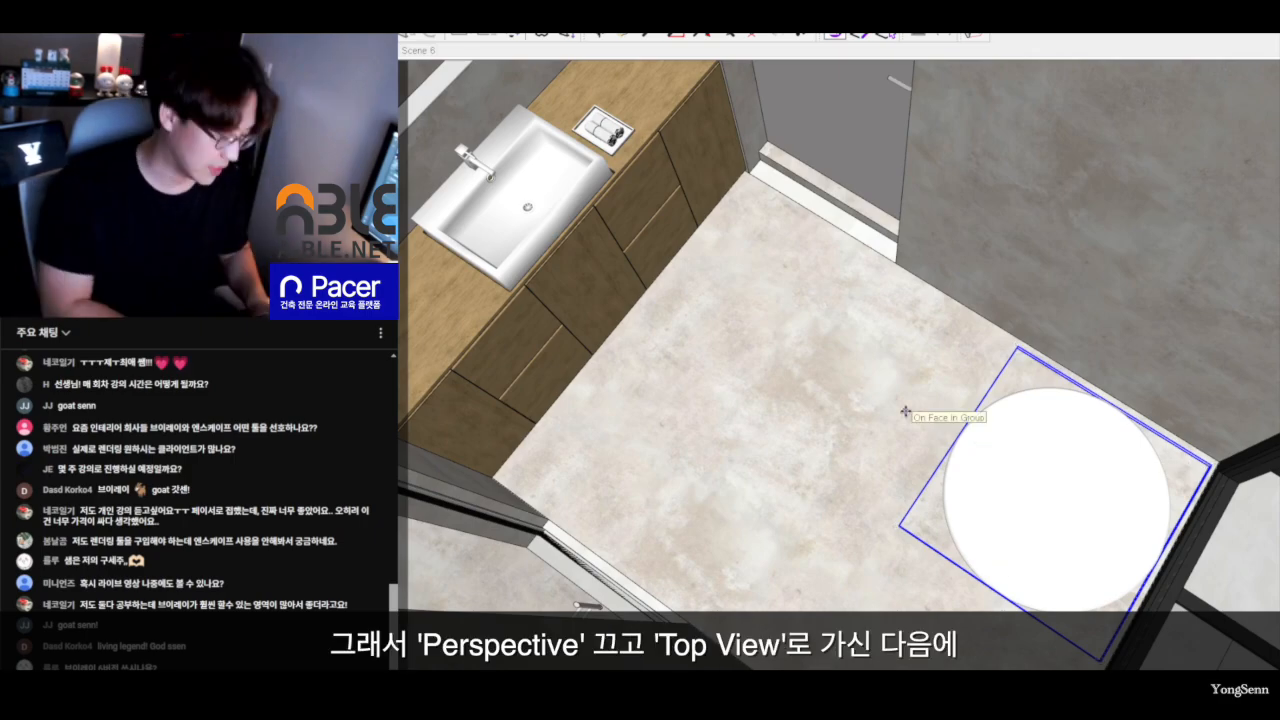
Turn off perspective, switch to the top view and move the round rug to the middle of the bathroom in front of the washbasin.
key(v)
key(F2)
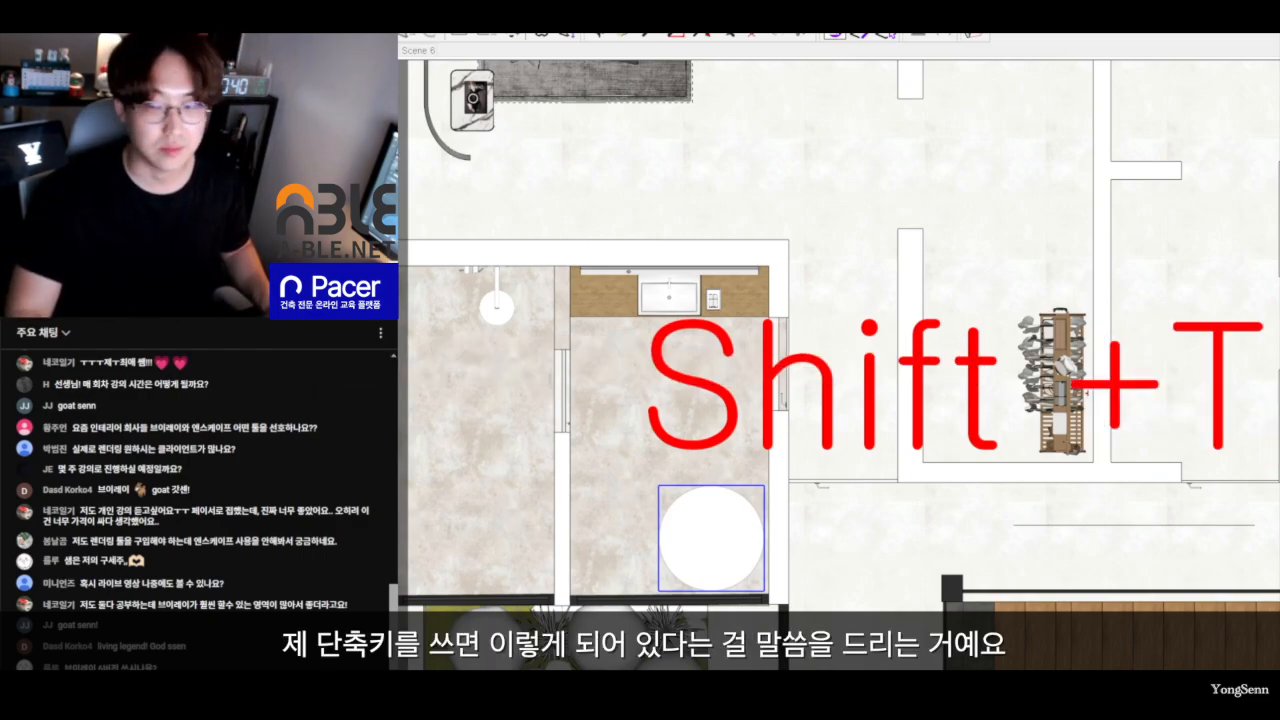
key(z)
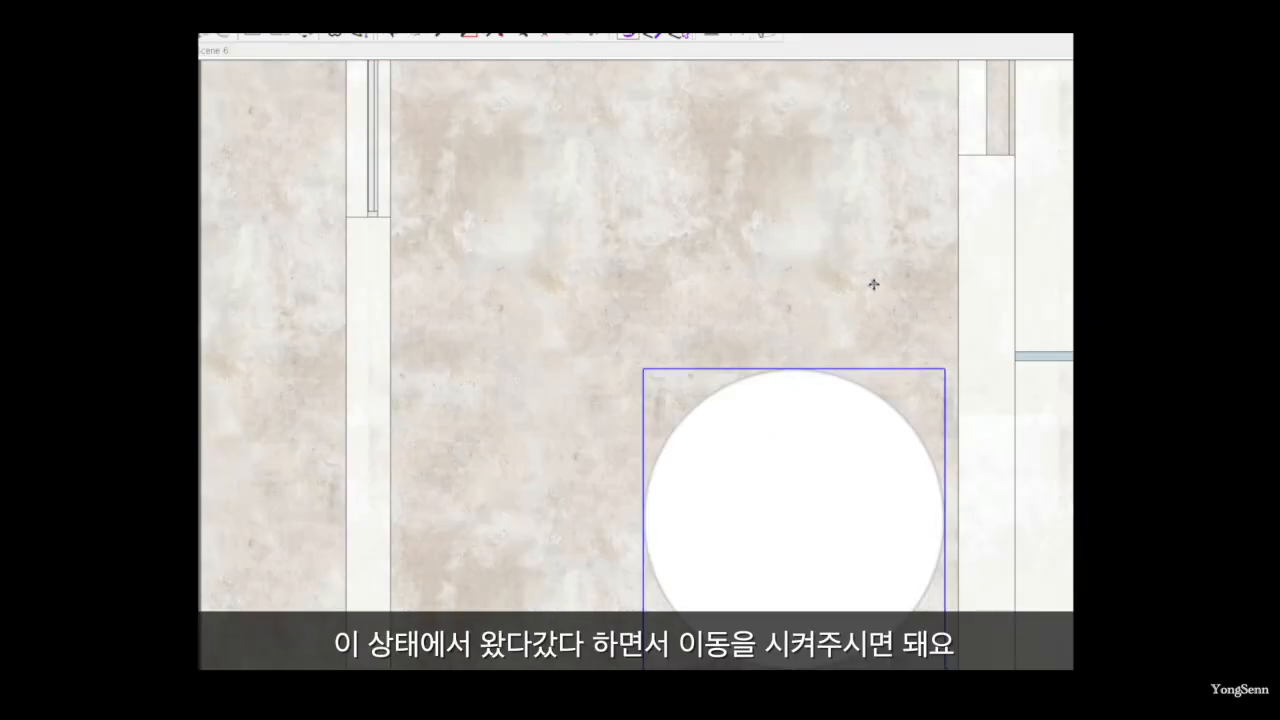
click(888, 285)
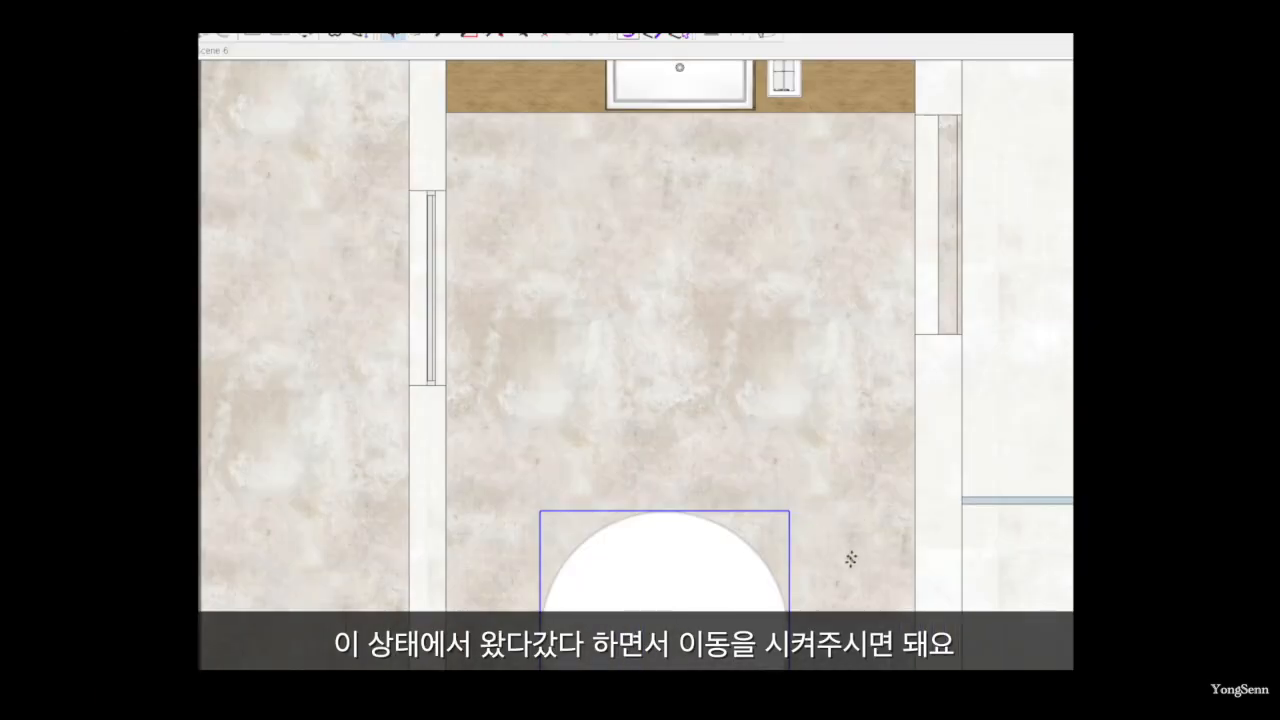
click(846, 578)
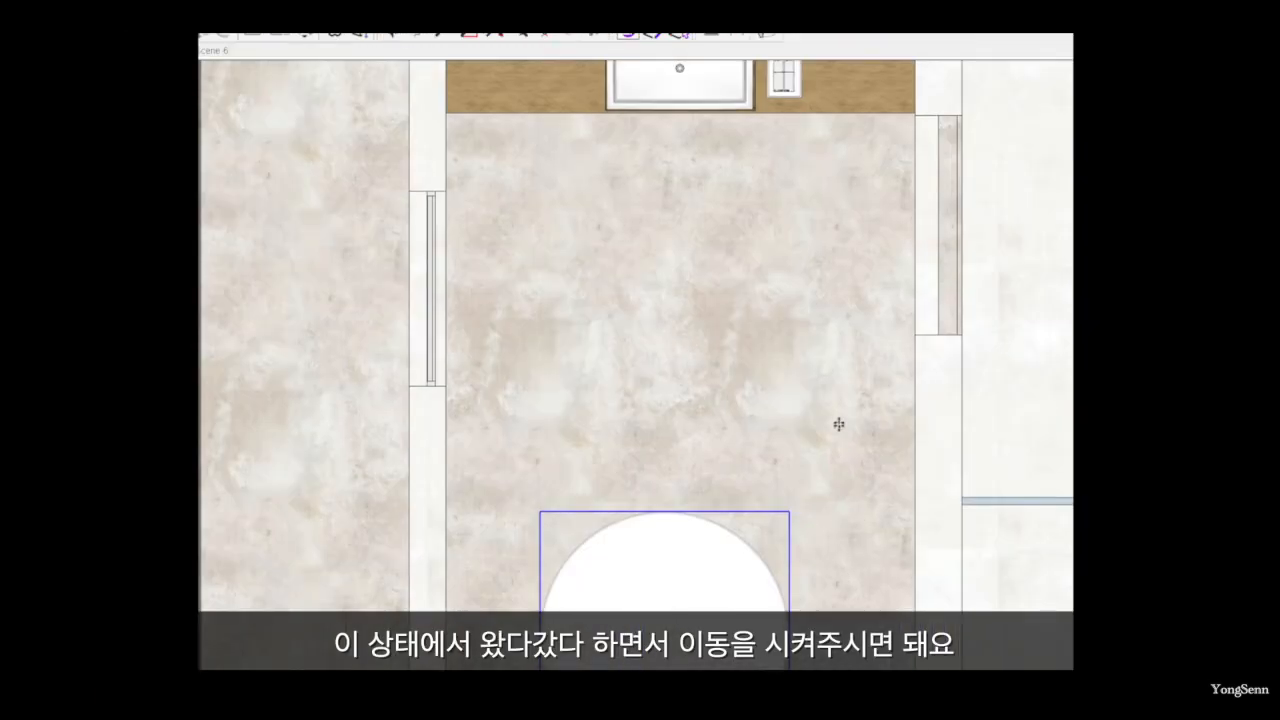
click(844, 322)
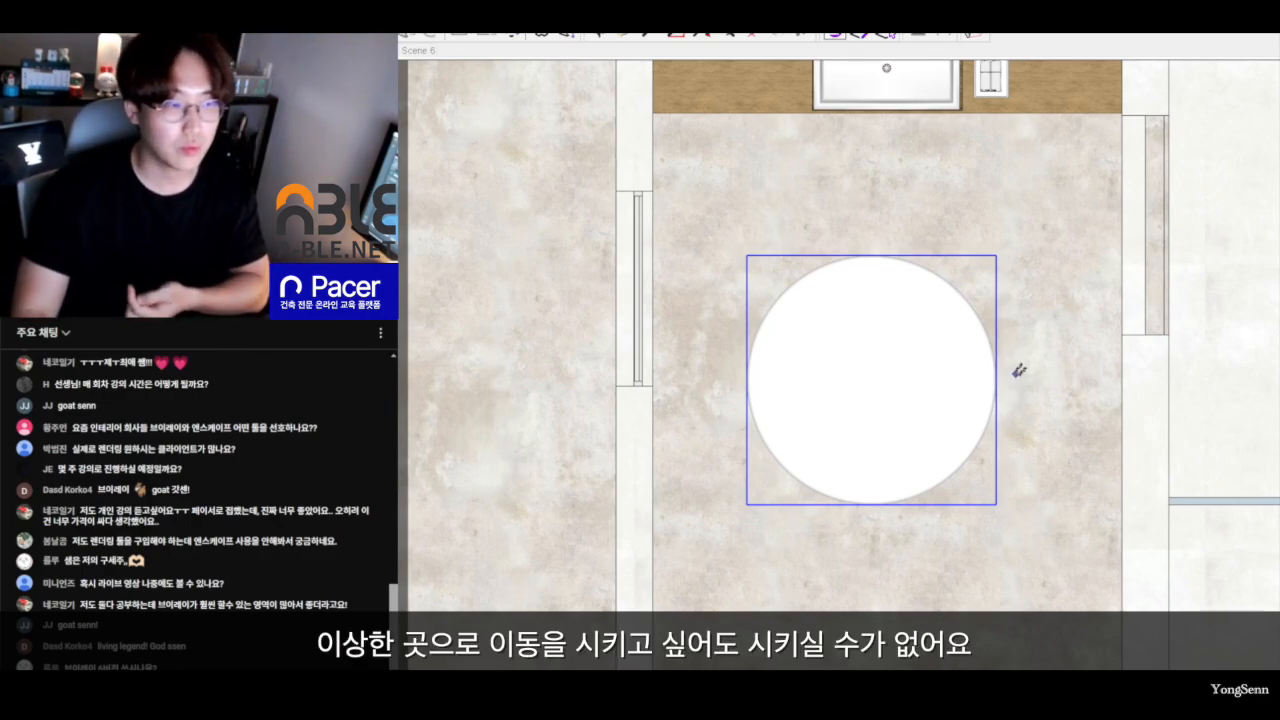
click(1036, 312)
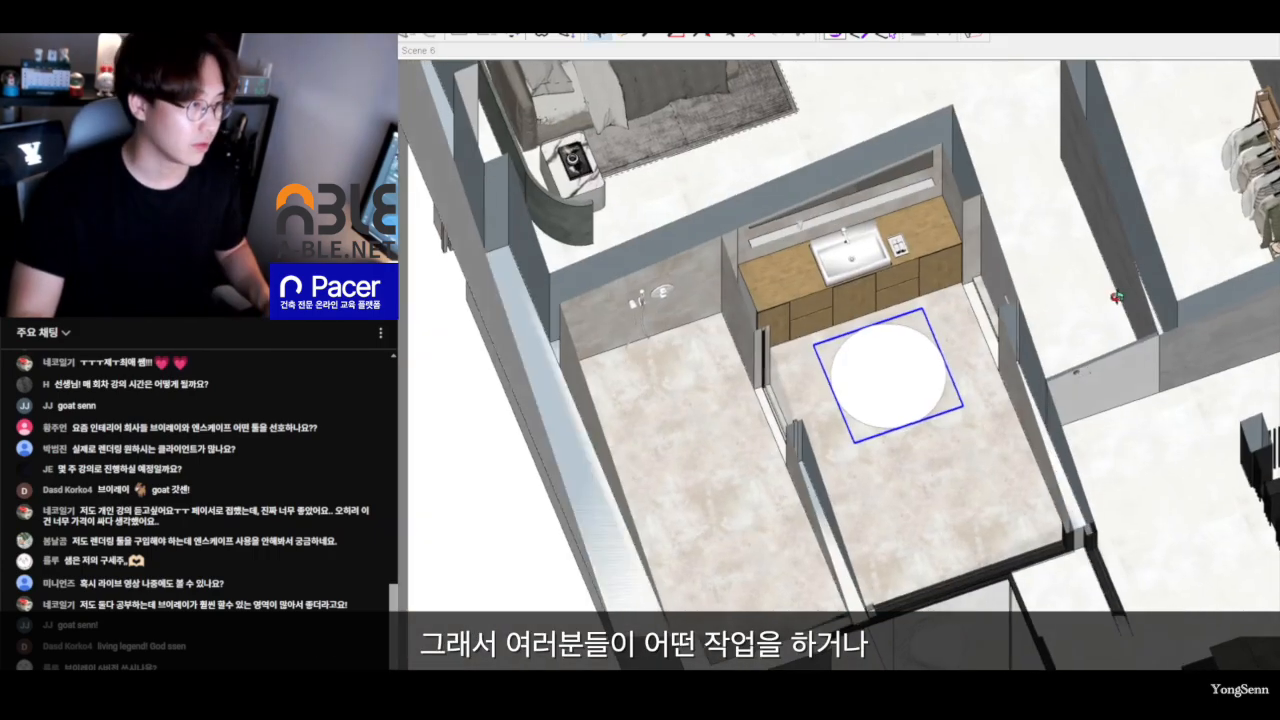
Inspect the moved rug and the whole house in 3D, and box the perspective-toggle entry of the shortcut notes in red.
middle_drag(890, 360, 880, 378)
scroll(880, 378, up, 7)
scroll(1000, 368, down, 15)
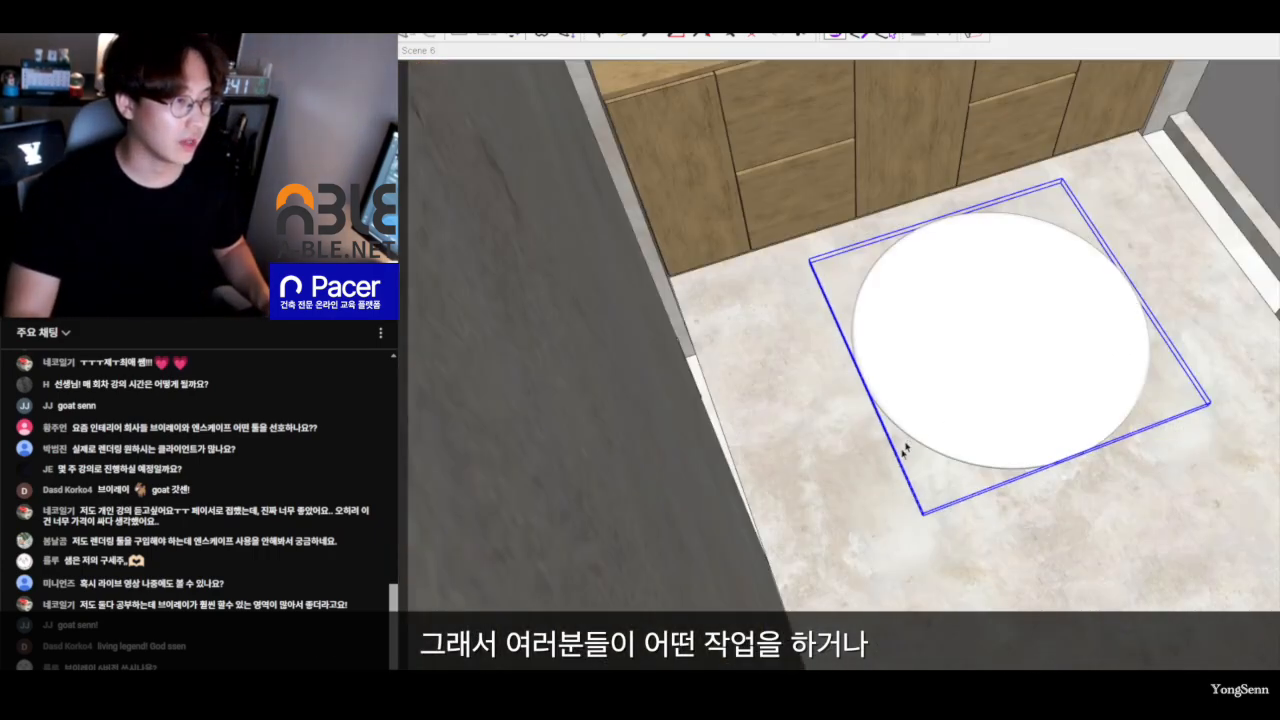
scroll(754, 251, up, 6)
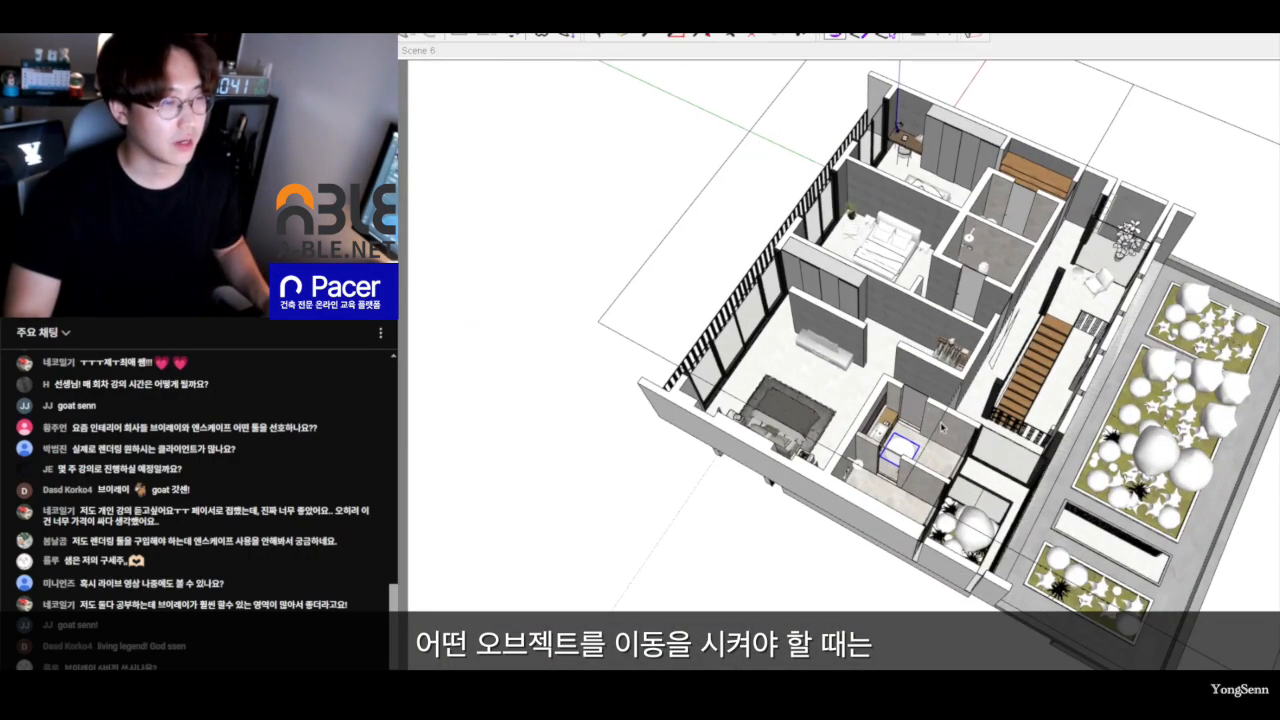
scroll(941, 427, up, 8)
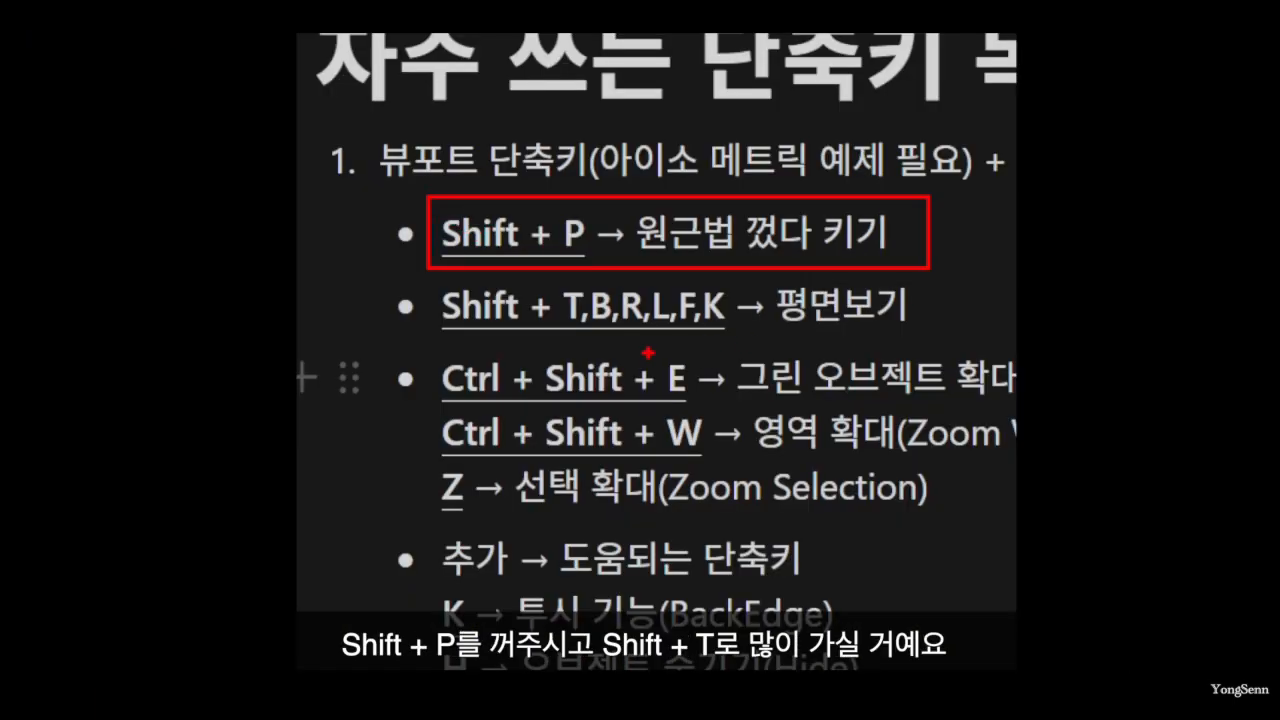
ctrl+drag(356, 292, 512, 338)
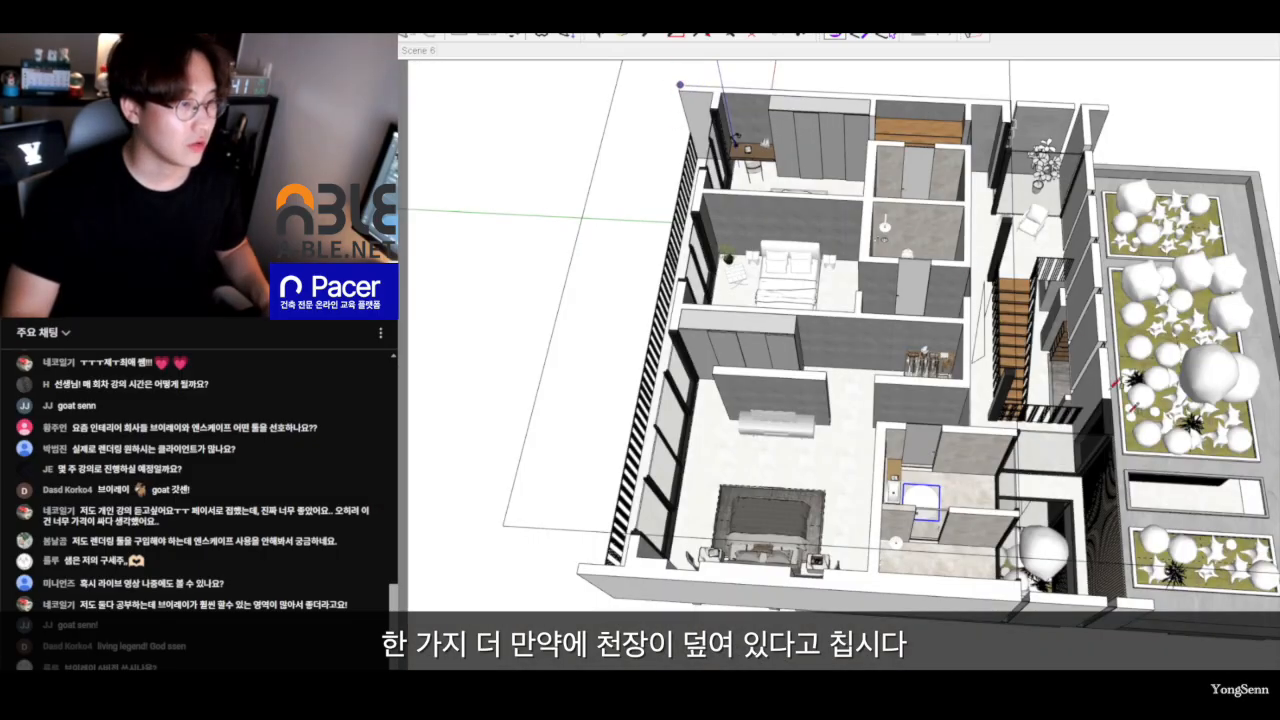
Cover the house with a rectangular ceiling slab, raise it 400 with Push/Pull and group the whole slab.
key(ctrl+z)
middle_drag(712, 493, 1033, 310)
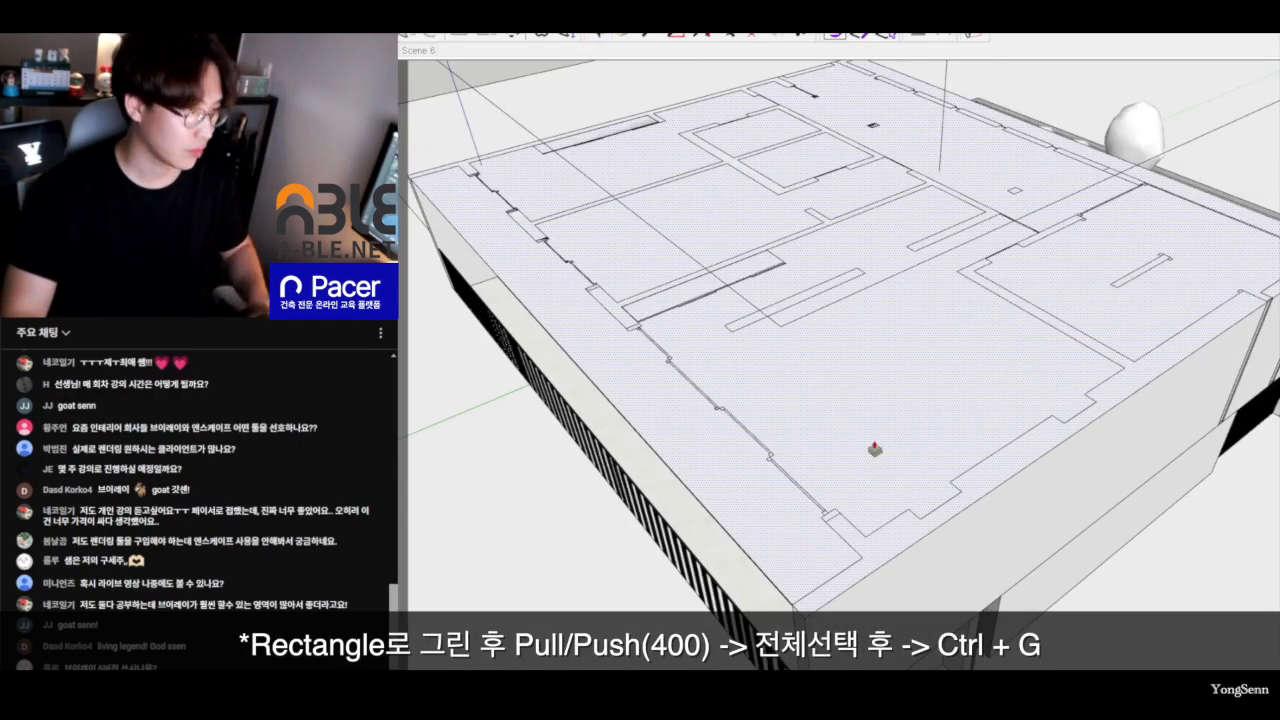
drag(877, 448, 877, 414)
key(space)
triple_click(870, 468)
key(ctrl+g)
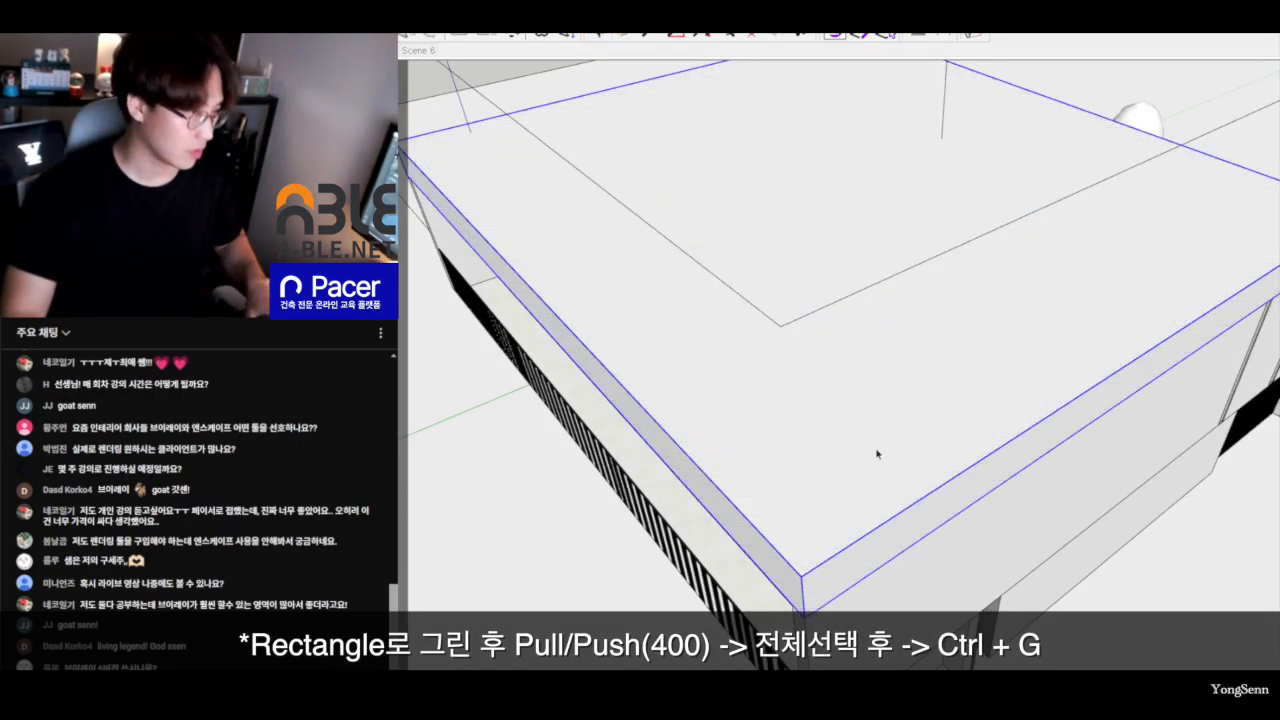
Activate the Rectangle Light tool, turn off perspective and show the ceiling slab in the top view.
scroll(877, 453, down, 4)
mouse_move(1019, 471)
middle_down()
mouse_move(1057, 449)
mouse_move(1080, 517)
mouse_move(1049, 449)
middle_up()
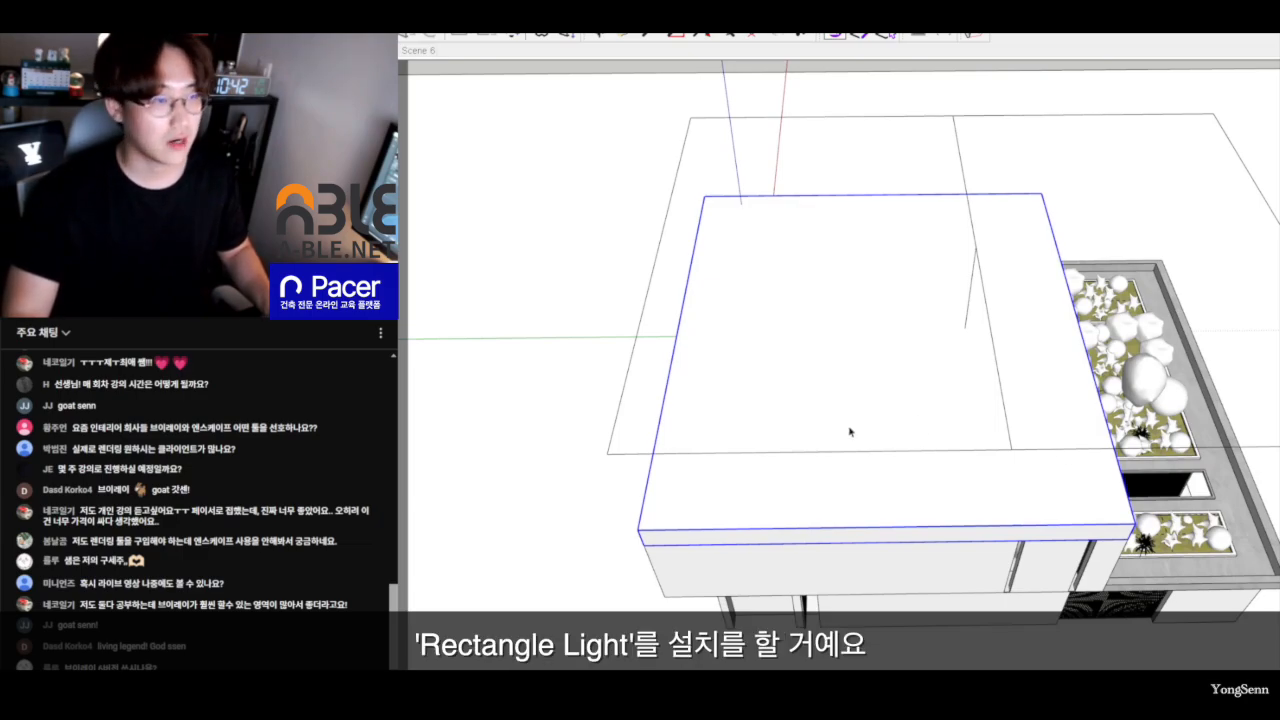
mouse_move(850, 432)
middle_down()
mouse_move(923, 514)
mouse_move(1089, 406)
mouse_move(941, 491)
middle_up()
scroll(1075, 433, up, 3)
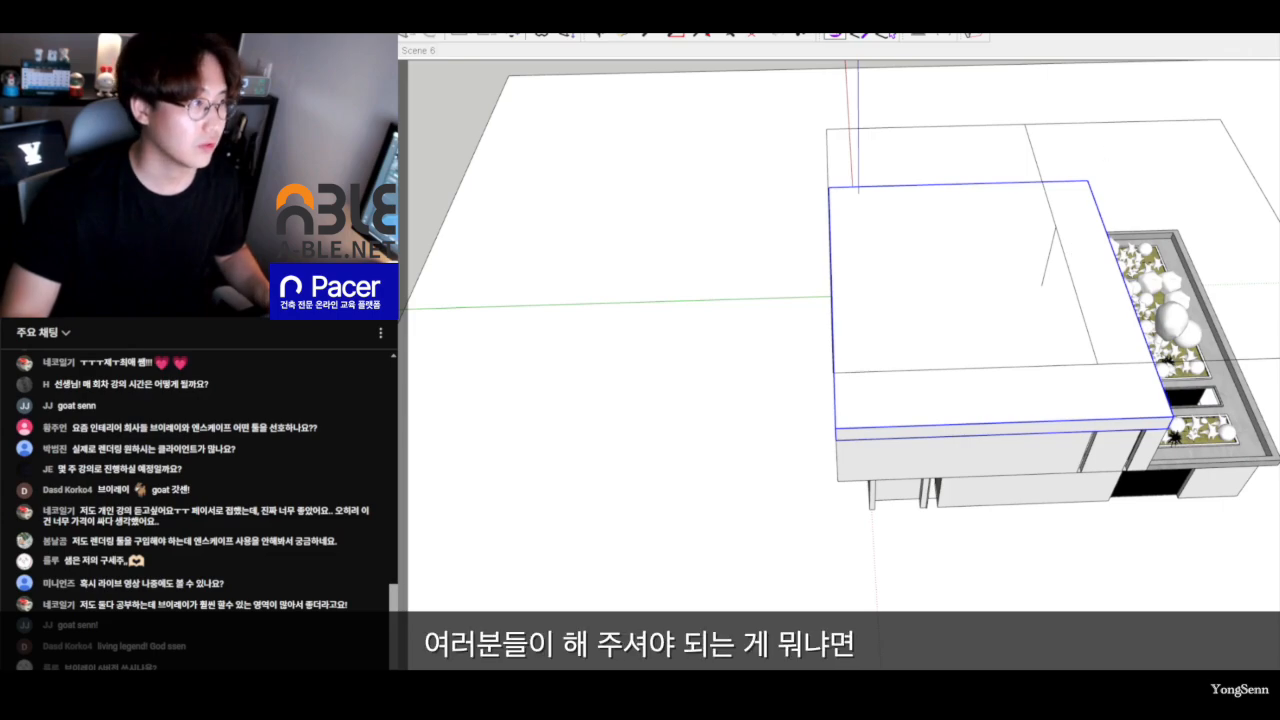
key(shift+p)
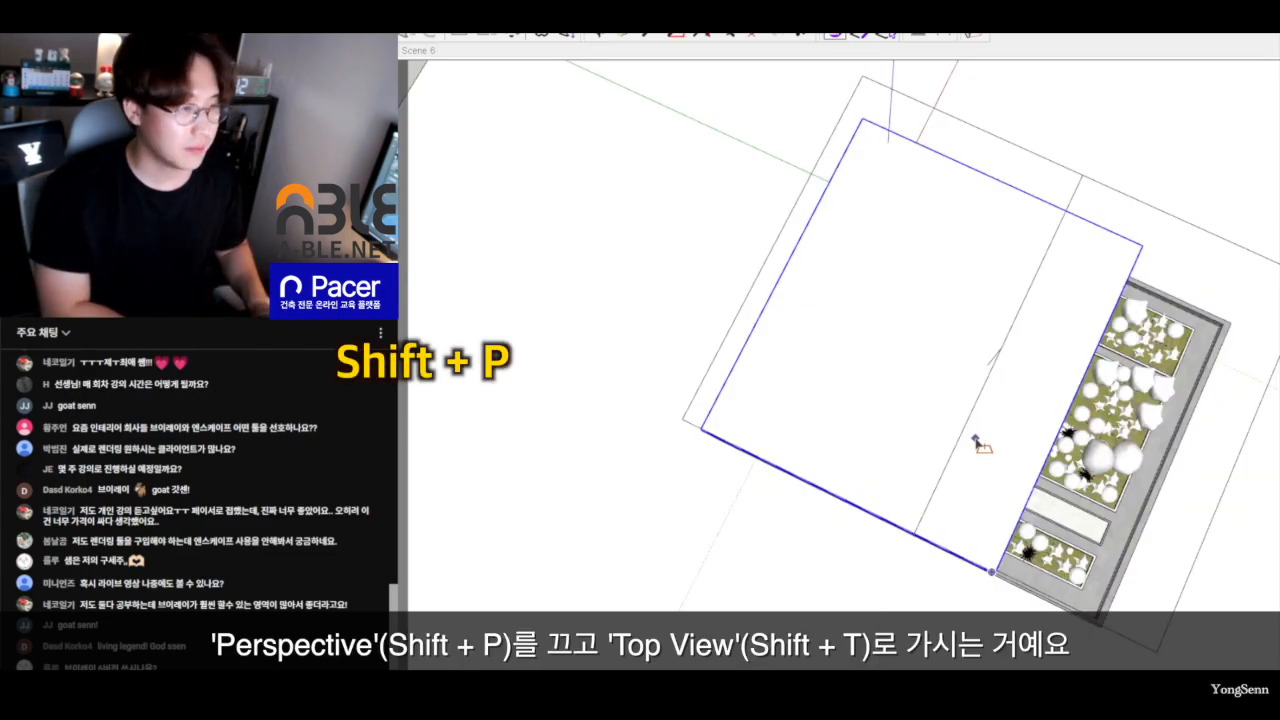
key(shift+t)
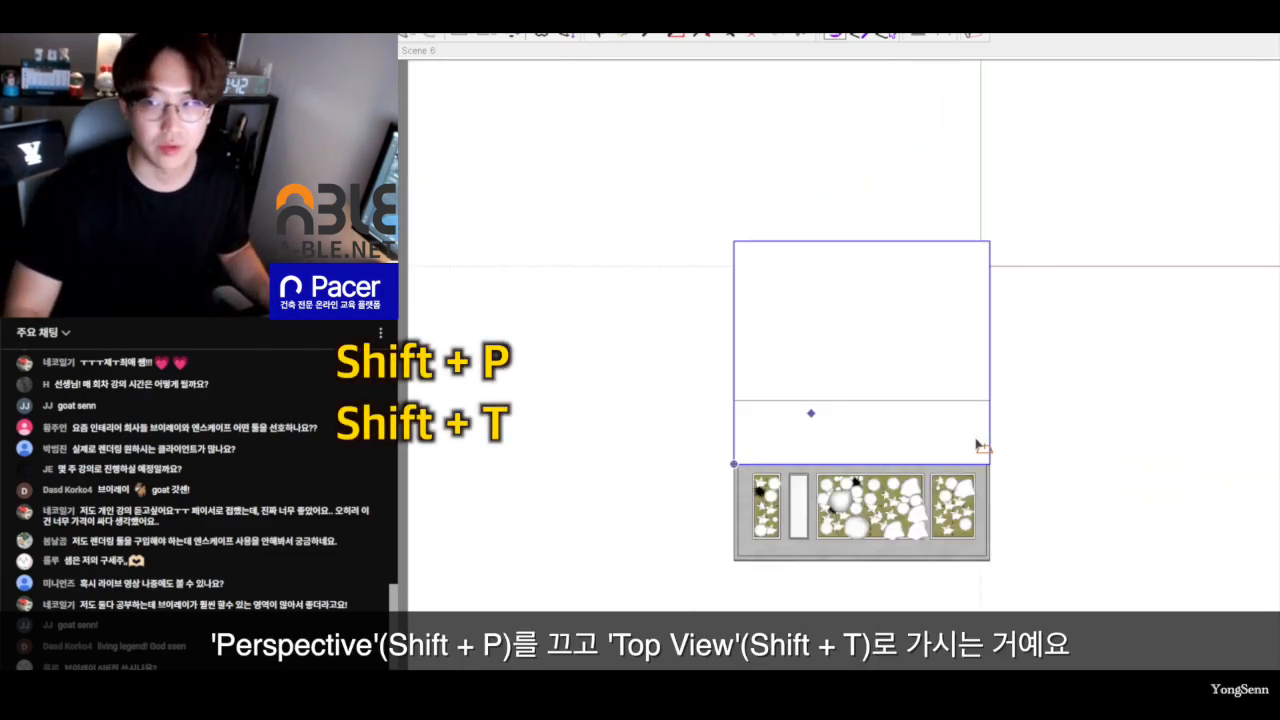
Turn on Back Edges to reveal the rooms under the slab and try starting a Rectangle Light beside the bed.
scroll(817, 367, up, 3)
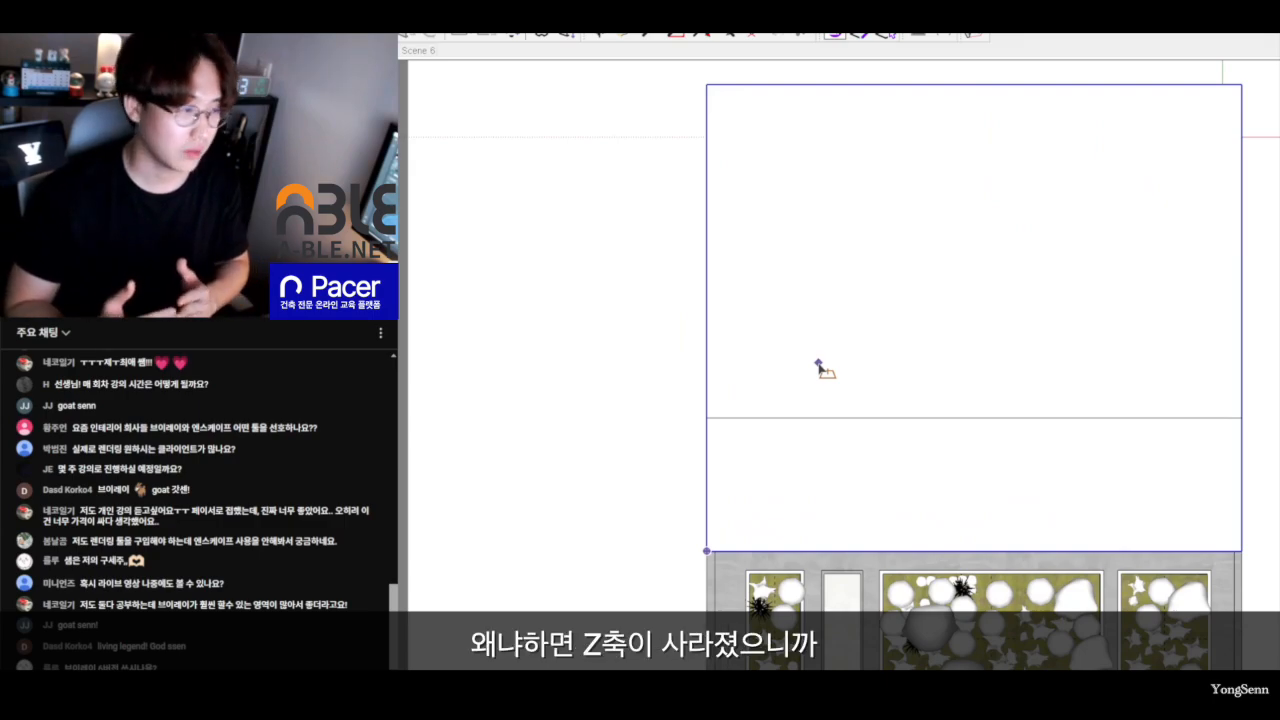
scroll(820, 280, up, 2)
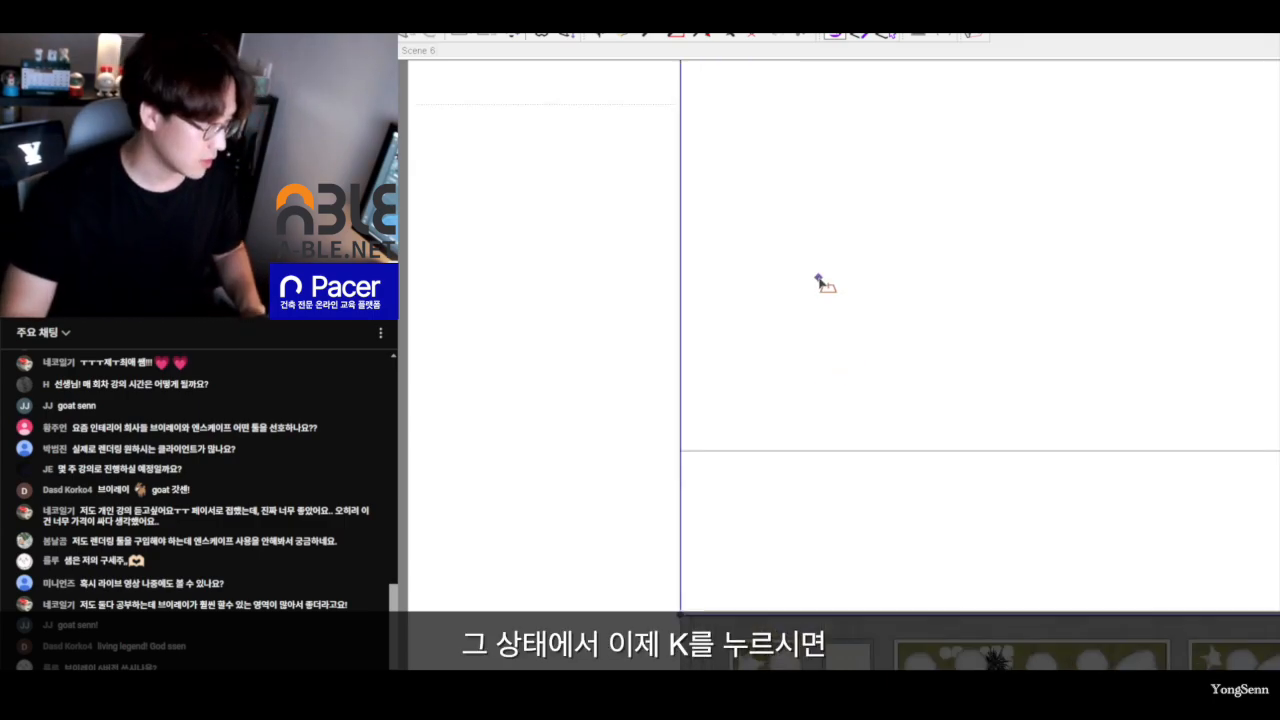
key(k)
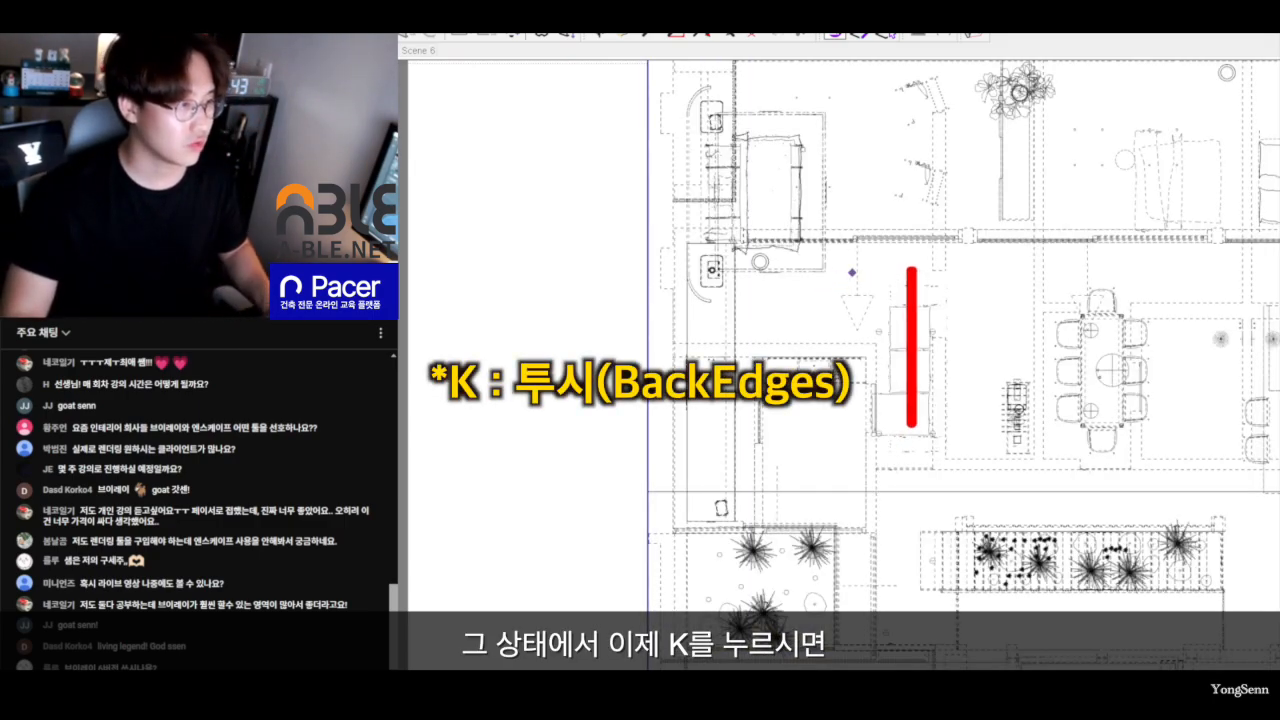
scroll(890, 362, up, 4)
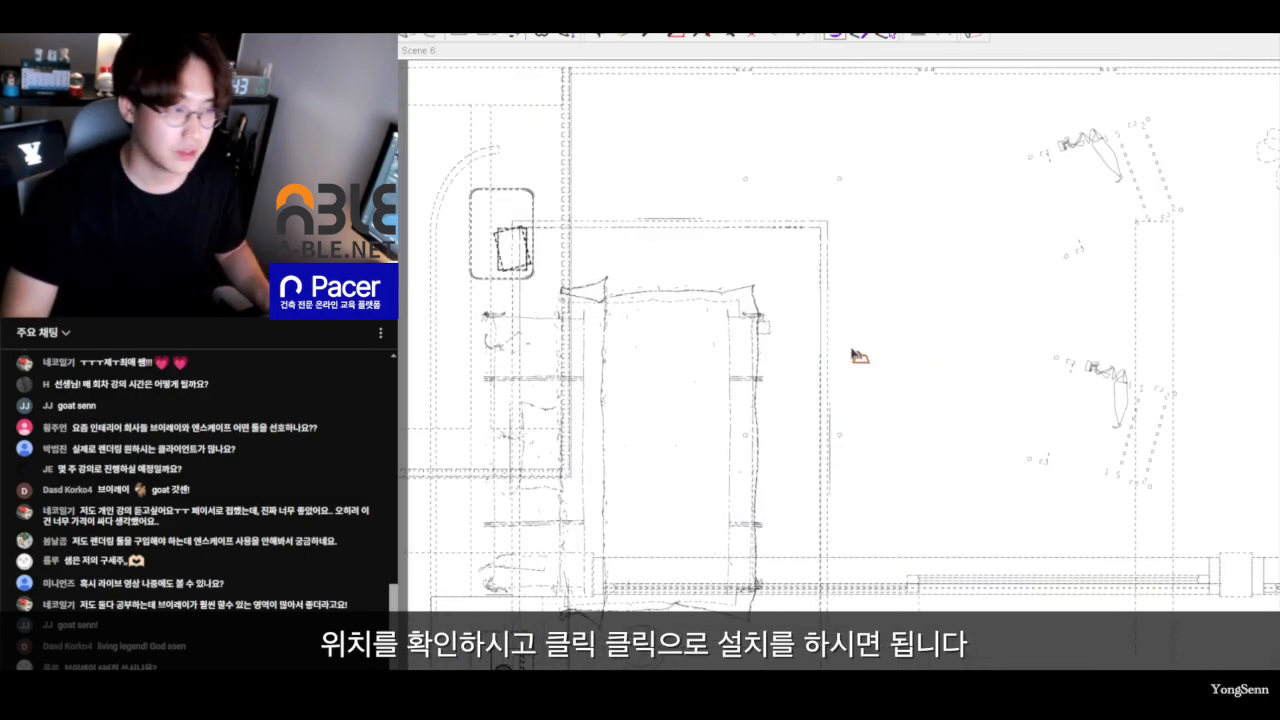
click(857, 301)
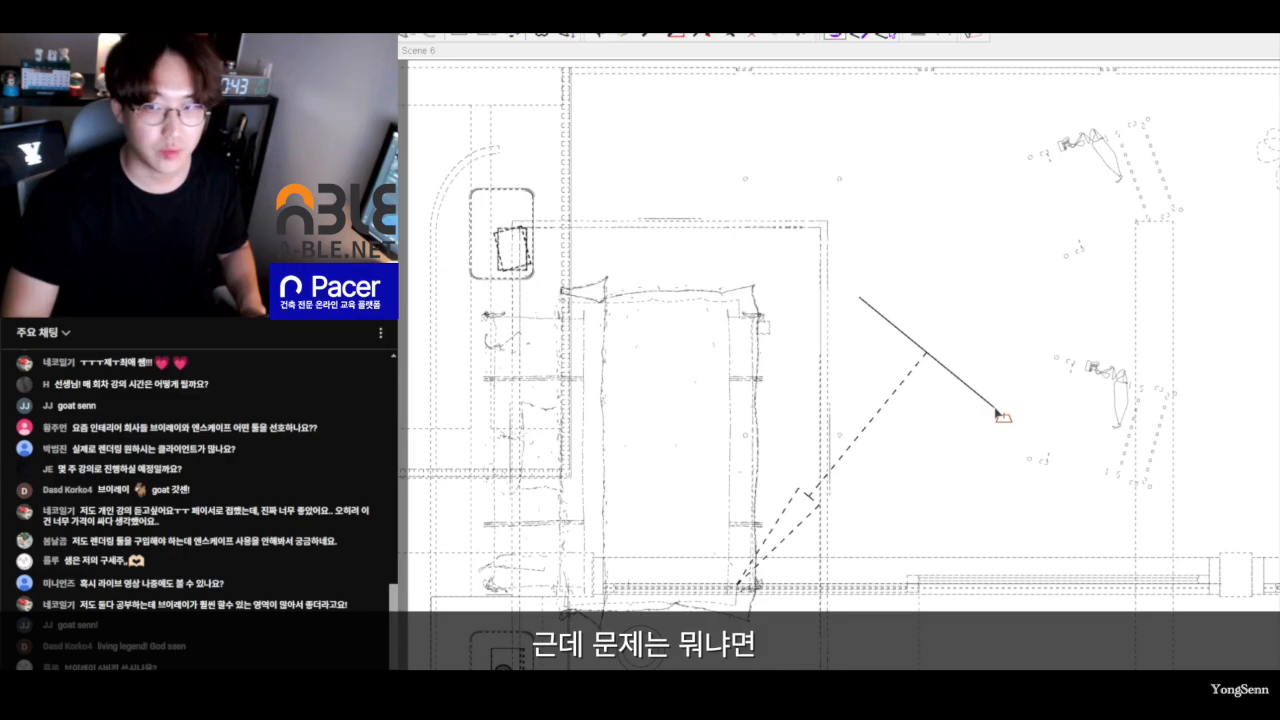
Circle the start point of the light preview in red and mark its line with a red arrow.
key(ctrl+1)
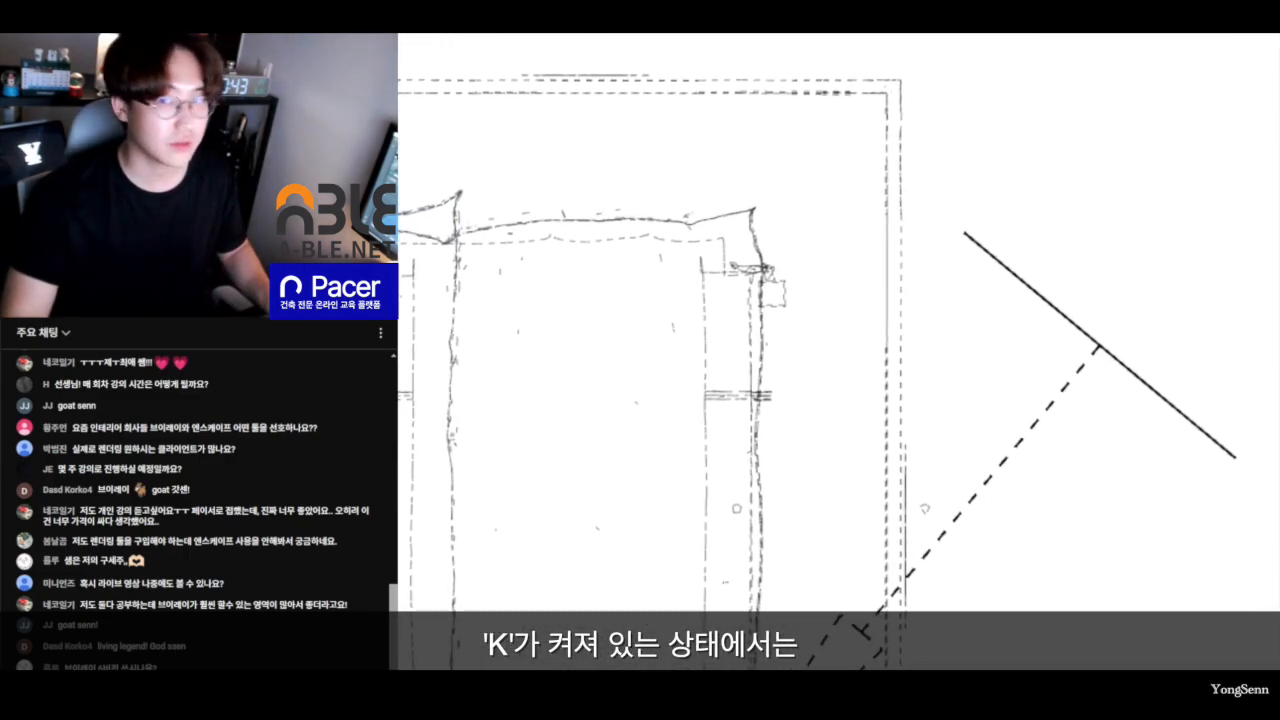
click(904, 362)
drag(896, 221, 872, 262)
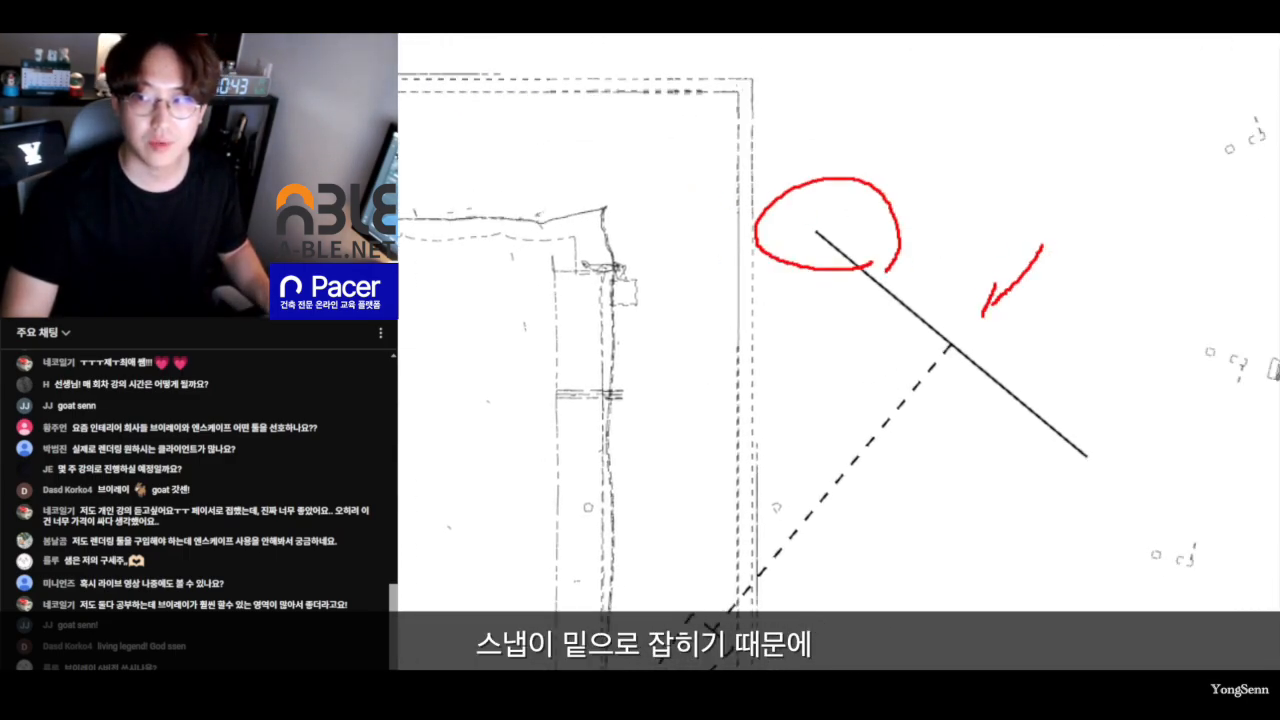
drag(982, 316, 1018, 316)
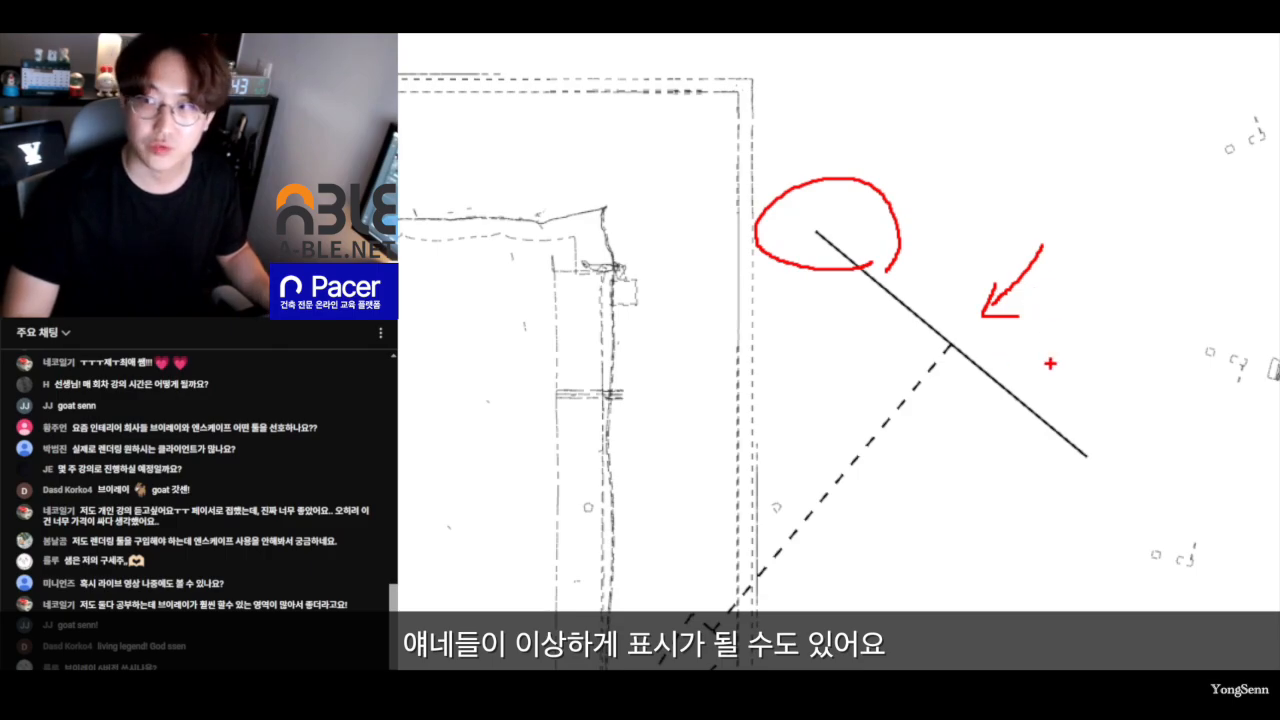
key(Escape)
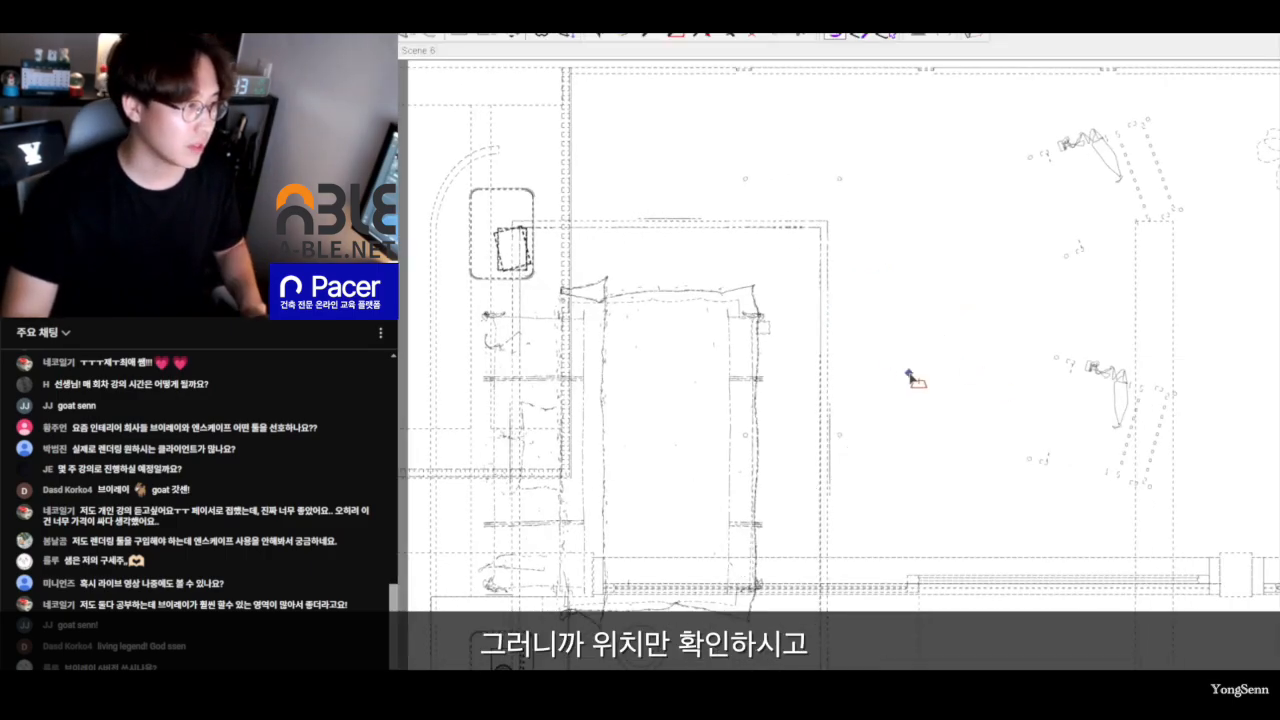
Turn off Back Edges and draw a small Rectangle Light on the ceiling slab above the bed.
scroll(870, 383, down, 1)
shift+middle_drag(668, 452, 862, 422)
scroll(862, 419, up, 2)
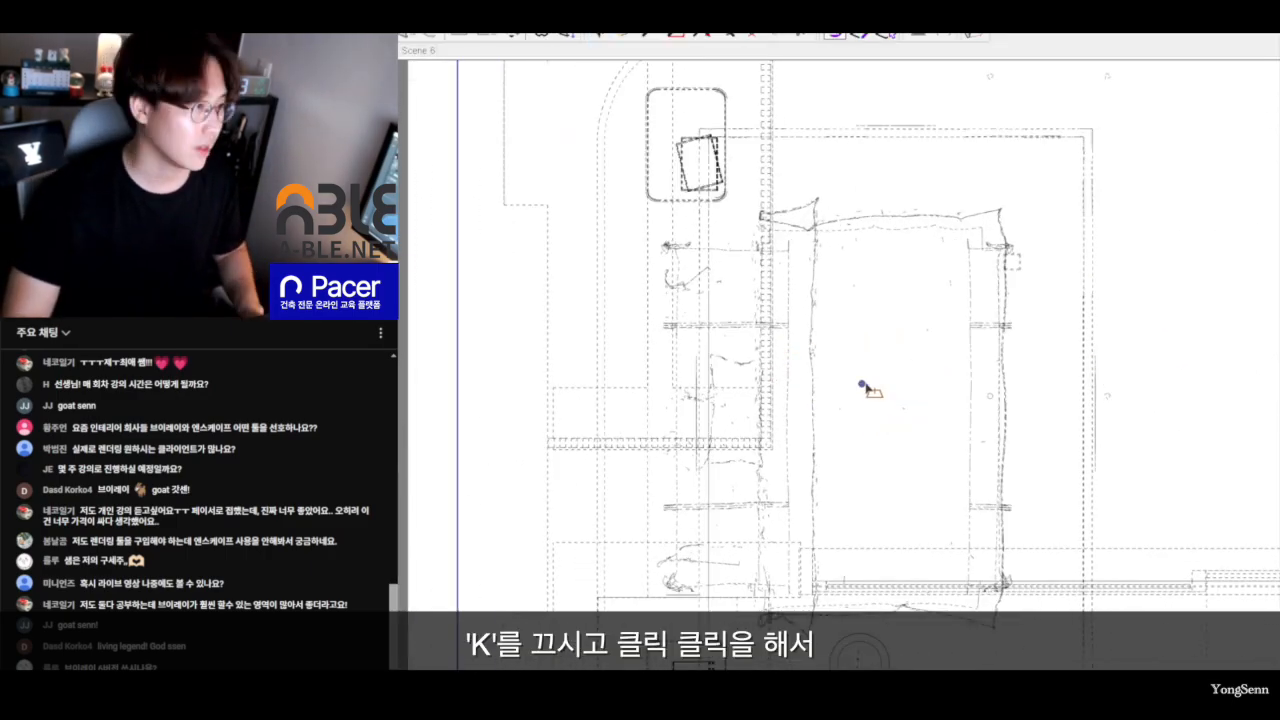
key(k)
click(950, 446)
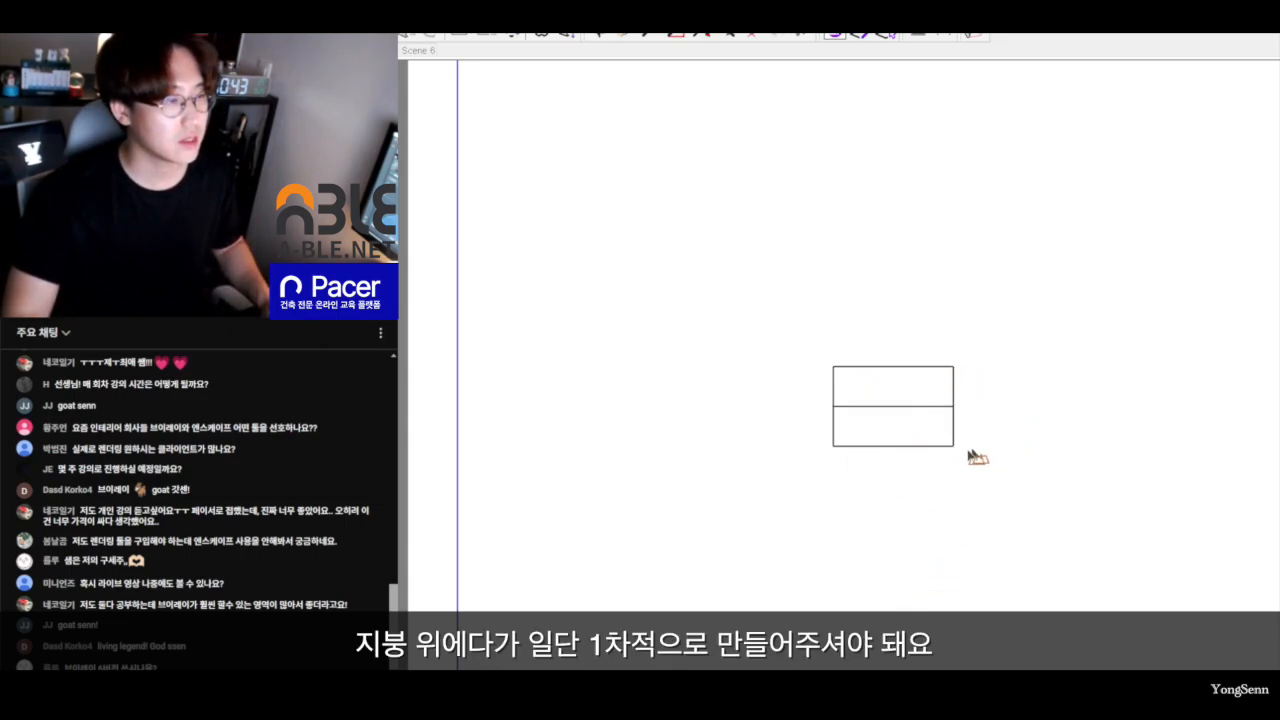
Select the new Rectangle Light on the slab and flip it along the component's blue axis.
scroll(899, 447, up, 5)
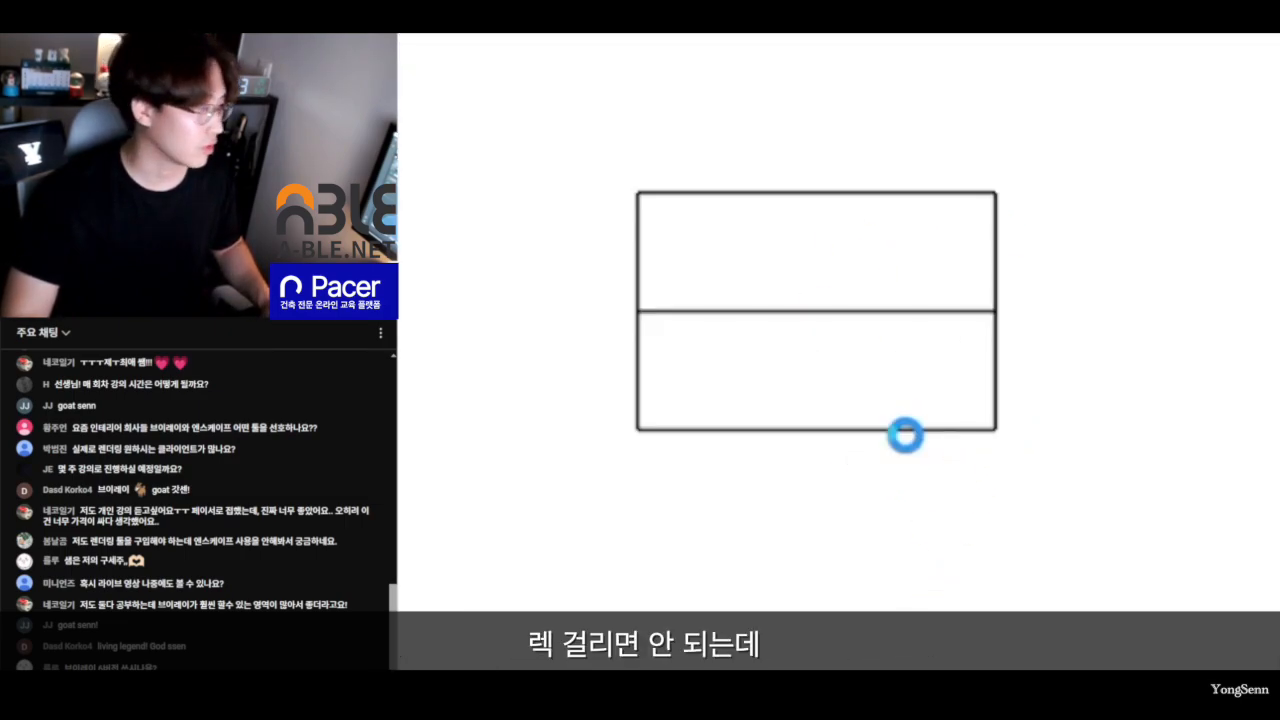
middle_drag(917, 443, 1032, 379)
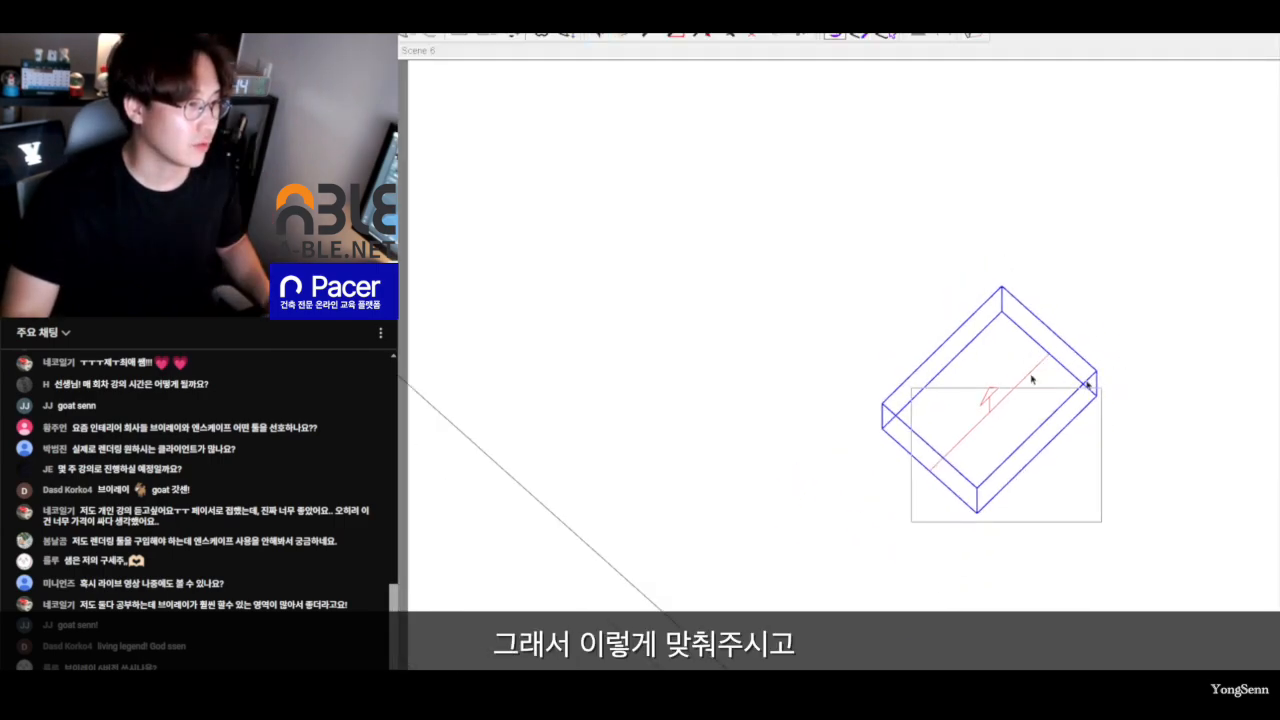
click(991, 409)
right_click(993, 408)
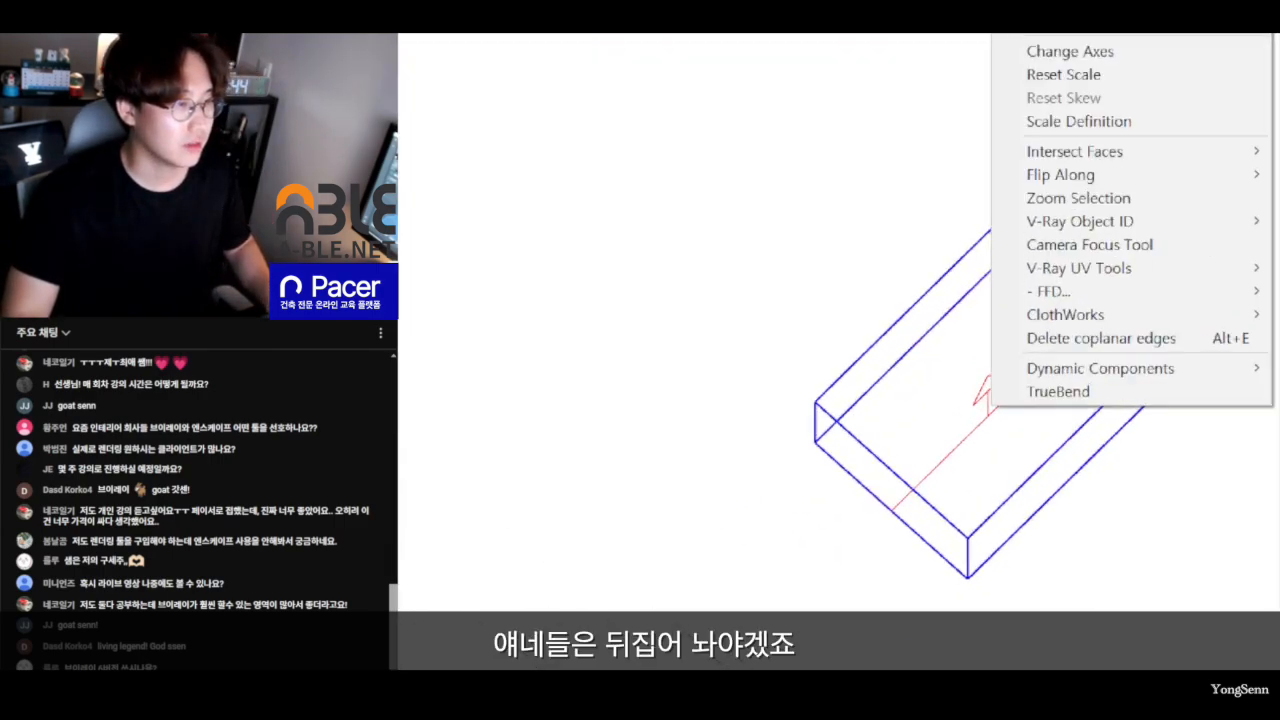
mouse_move(1070, 190)
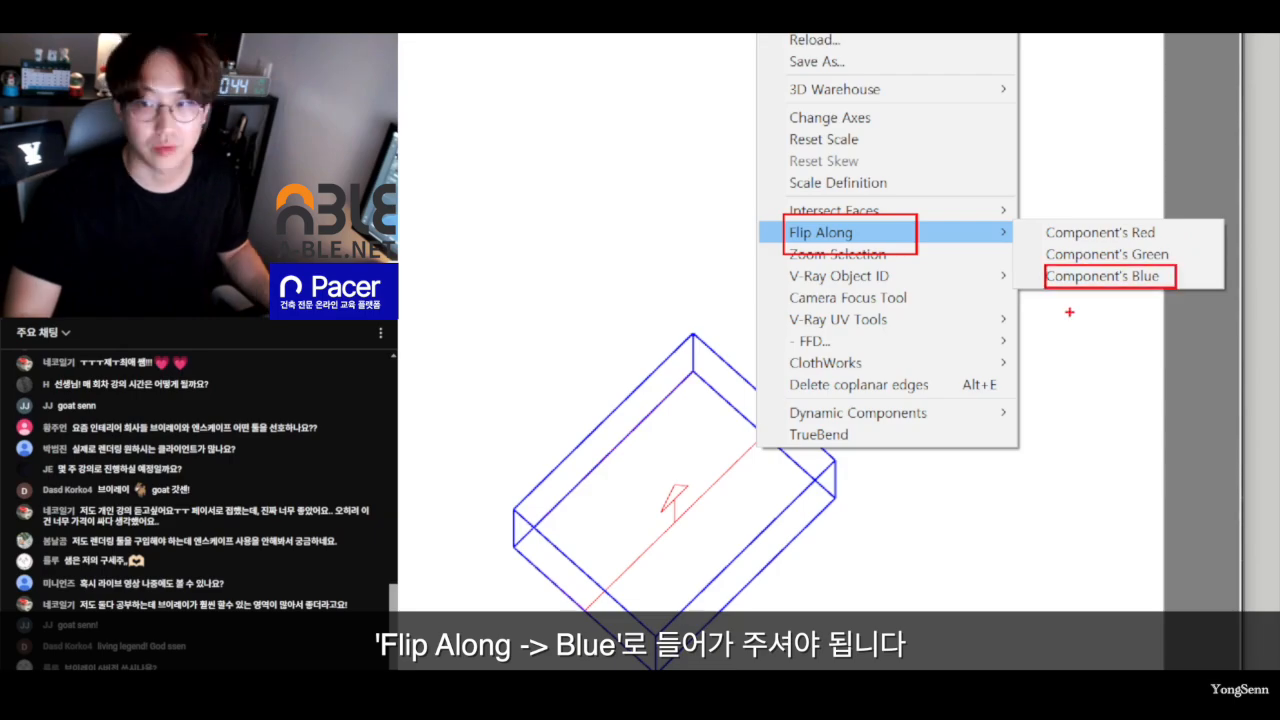
click(1100, 276)
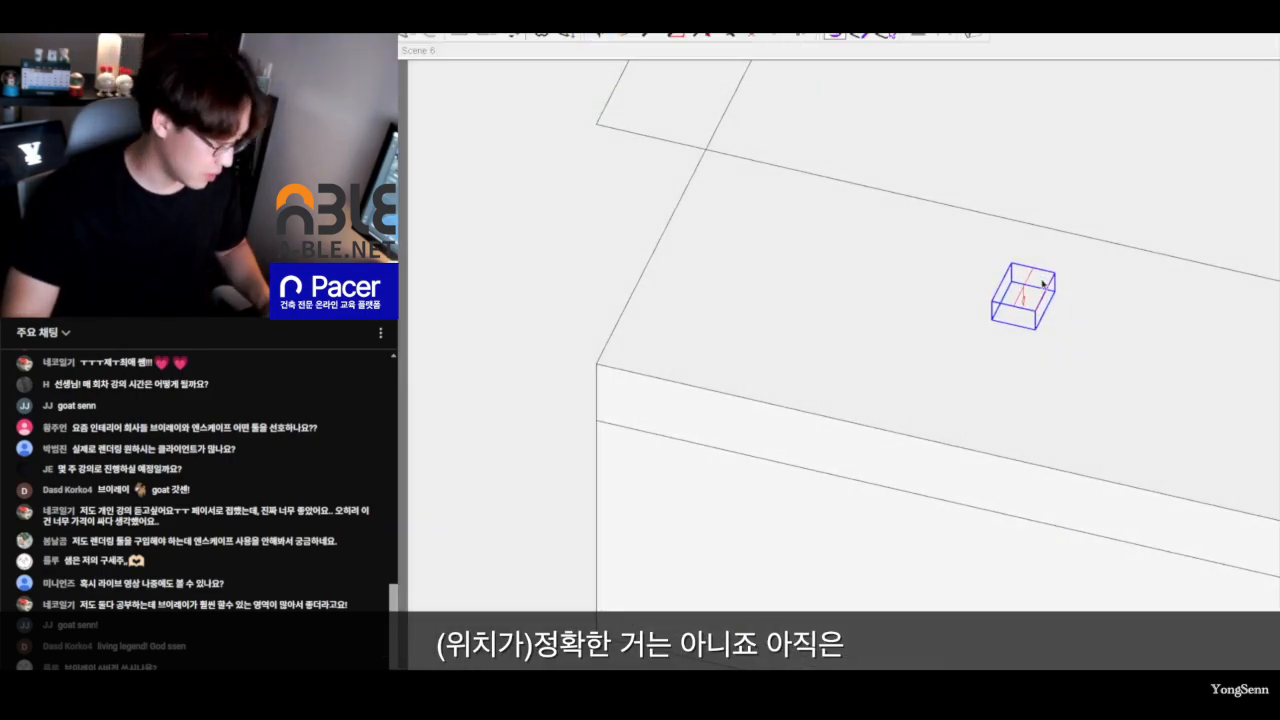
Zoom to the selected Rectangle Light above the slab and show it in the top view.
scroll(1036, 281, up, 3)
scroll(1010, 330, down, 2)
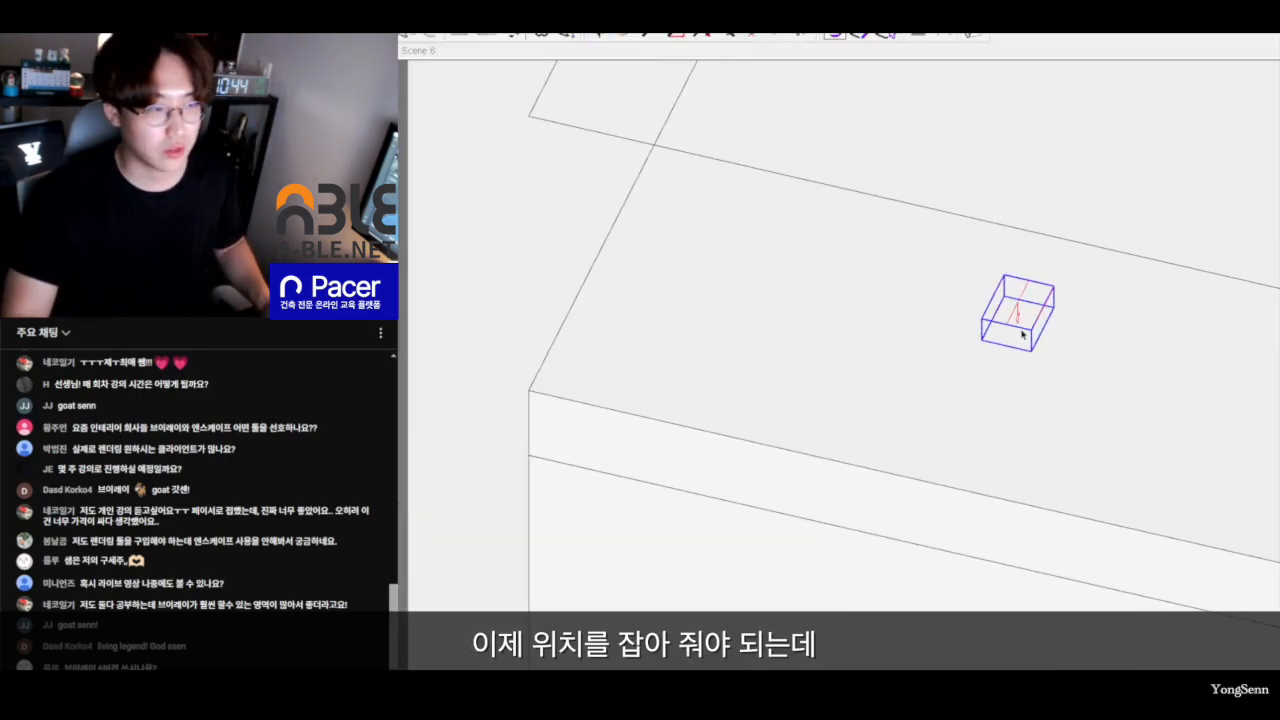
scroll(1000, 345, down, 1)
key(F2)
key(shift+z)
scroll(966, 385, down, 8)
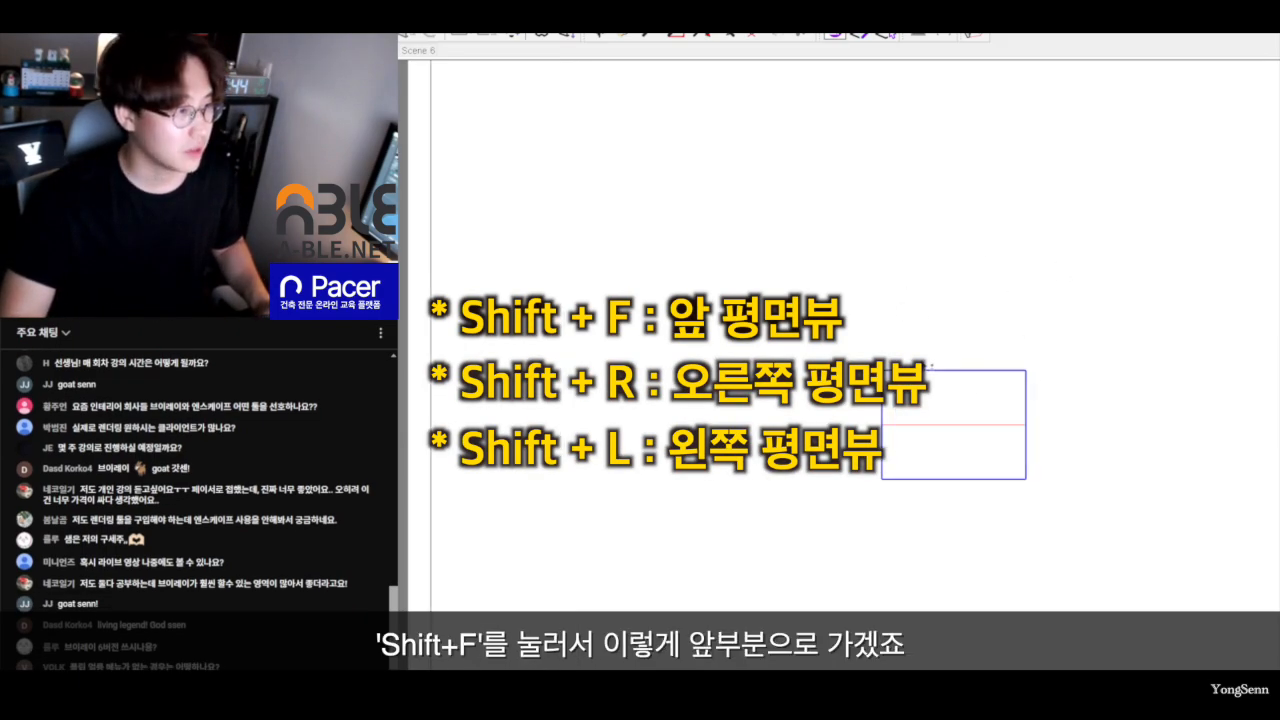
Inspect the Rectangle Light in the parallel front view and orbit to the building's side wall to choose a clearer viewing side.
key(shift+f)
scroll(939, 349, down, 3)
shift+middle_drag(939, 349, 880, 650)
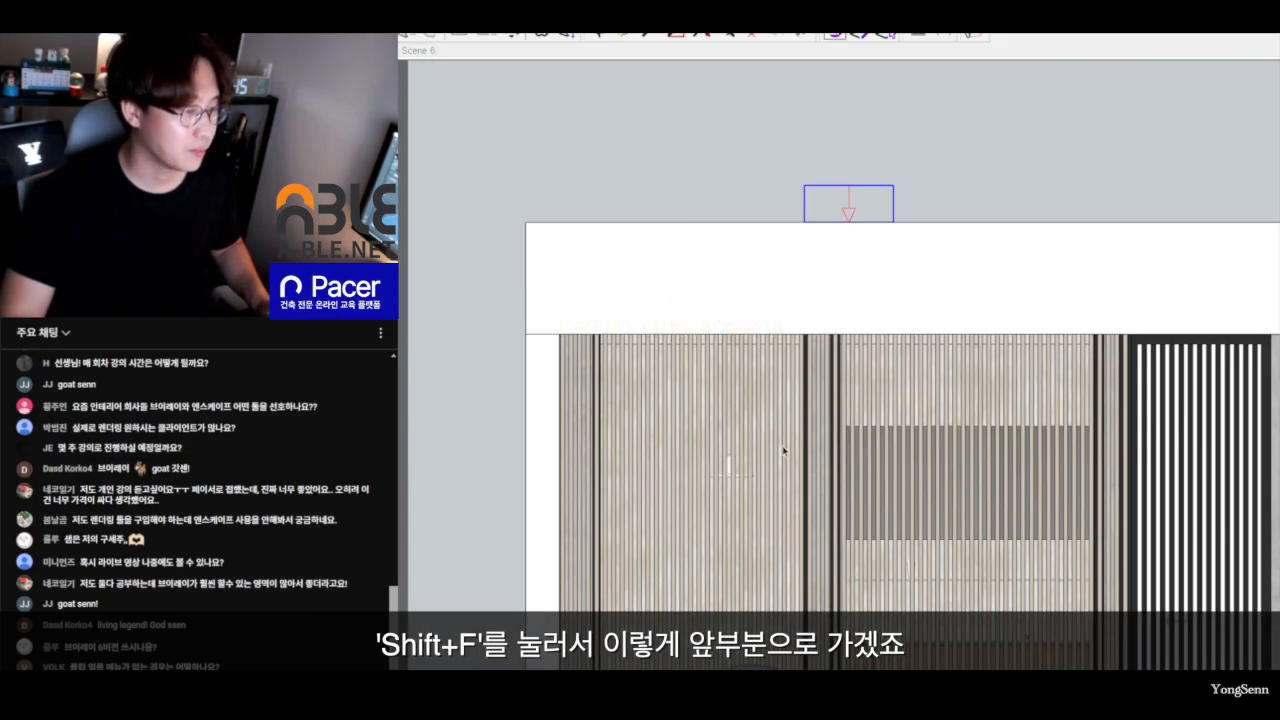
shift+middle_drag(777, 428, 774, 383)
mouse_move(834, 233)
middle_down()
mouse_move(750, 424)
mouse_move(660, 286)
mouse_move(809, 380)
mouse_move(720, 340)
mouse_move(752, 340)
mouse_move(685, 303)
mouse_move(694, 360)
middle_up()
scroll(752, 340, down, 8)
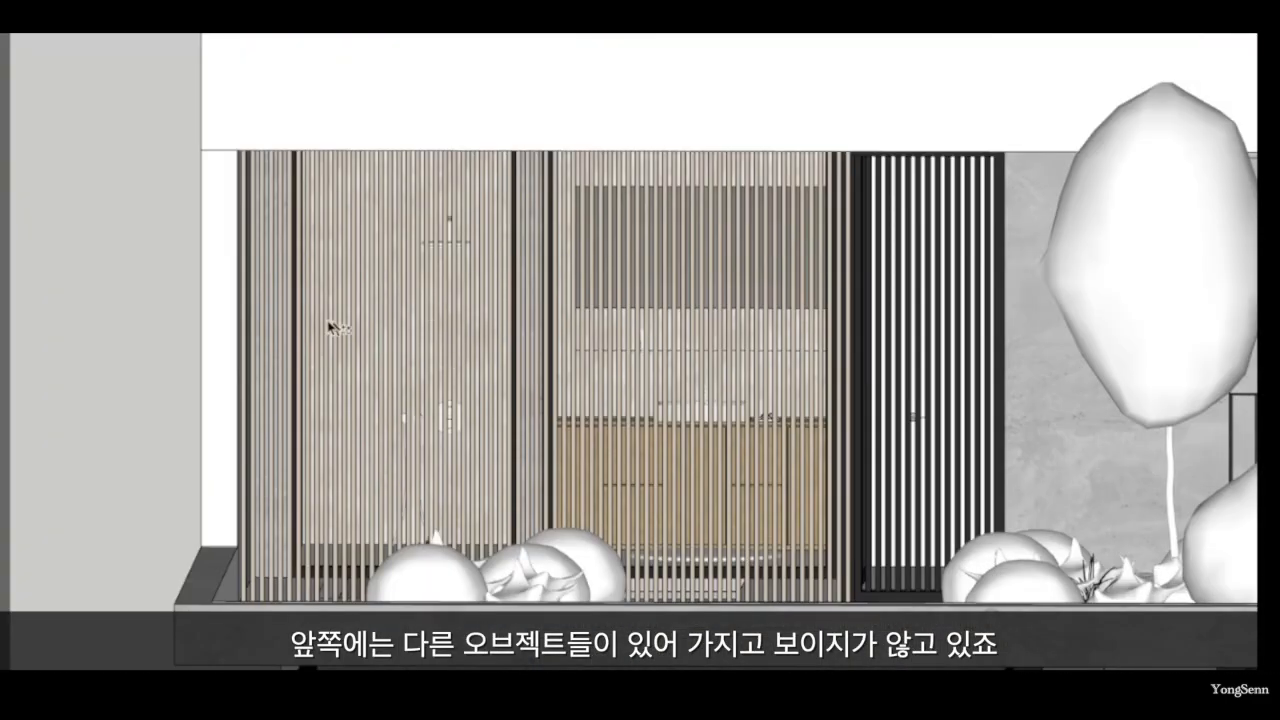
mouse_move(335, 326)
middle_down()
mouse_move(351, 306)
mouse_move(328, 260)
middle_up()
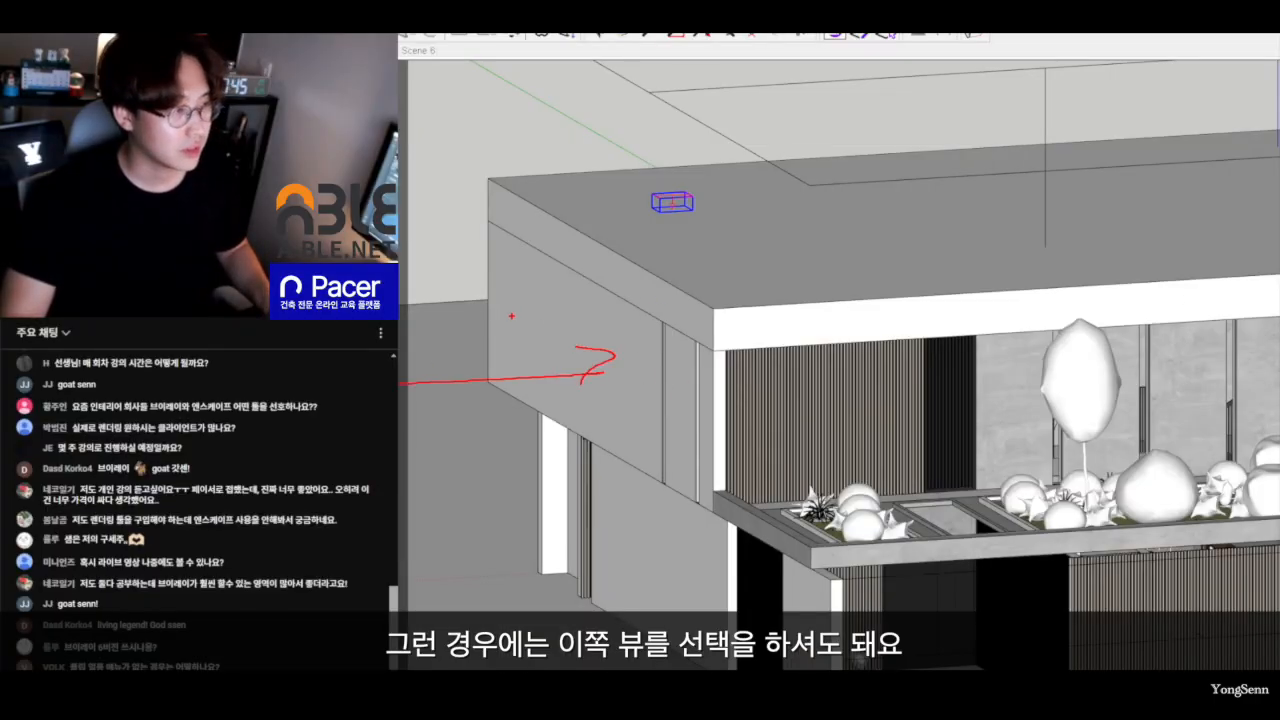
In the left view with Back Edges on, move the Rectangle Light straight down into the ceiling slab.
key(shift+l)
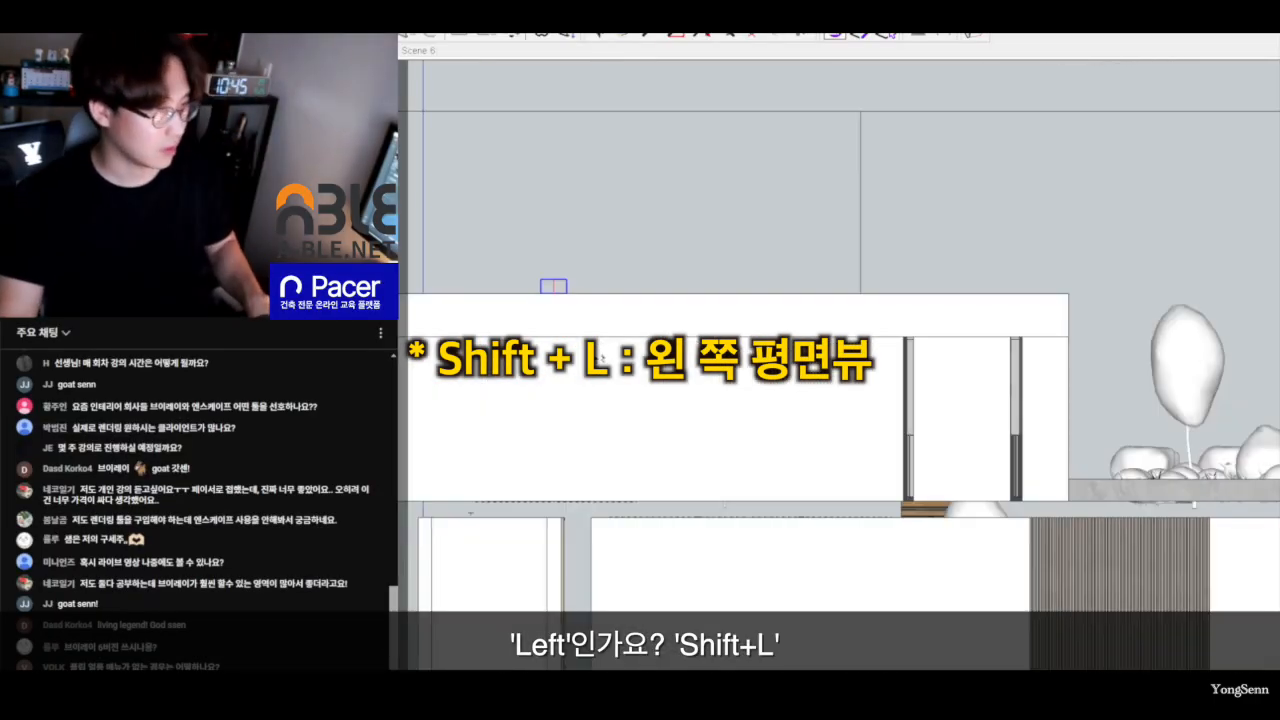
key(k)
scroll(836, 140, up, 3)
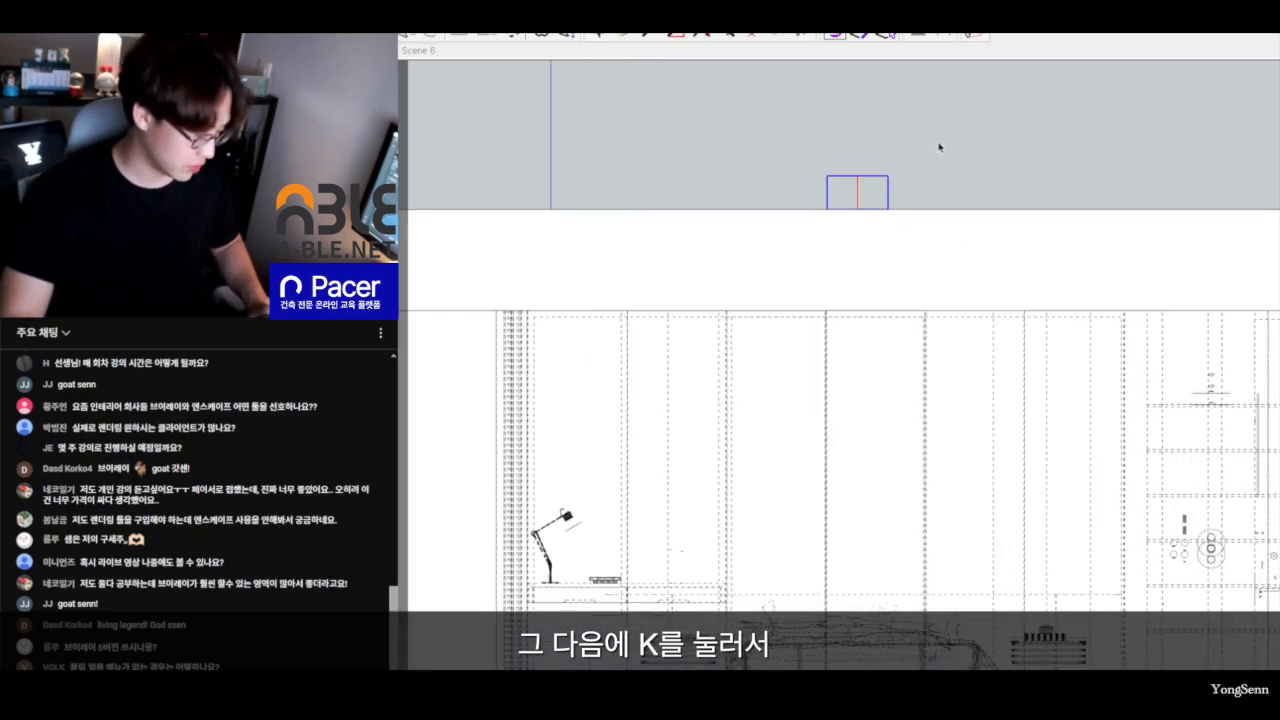
drag(1020, 192, 808, 268)
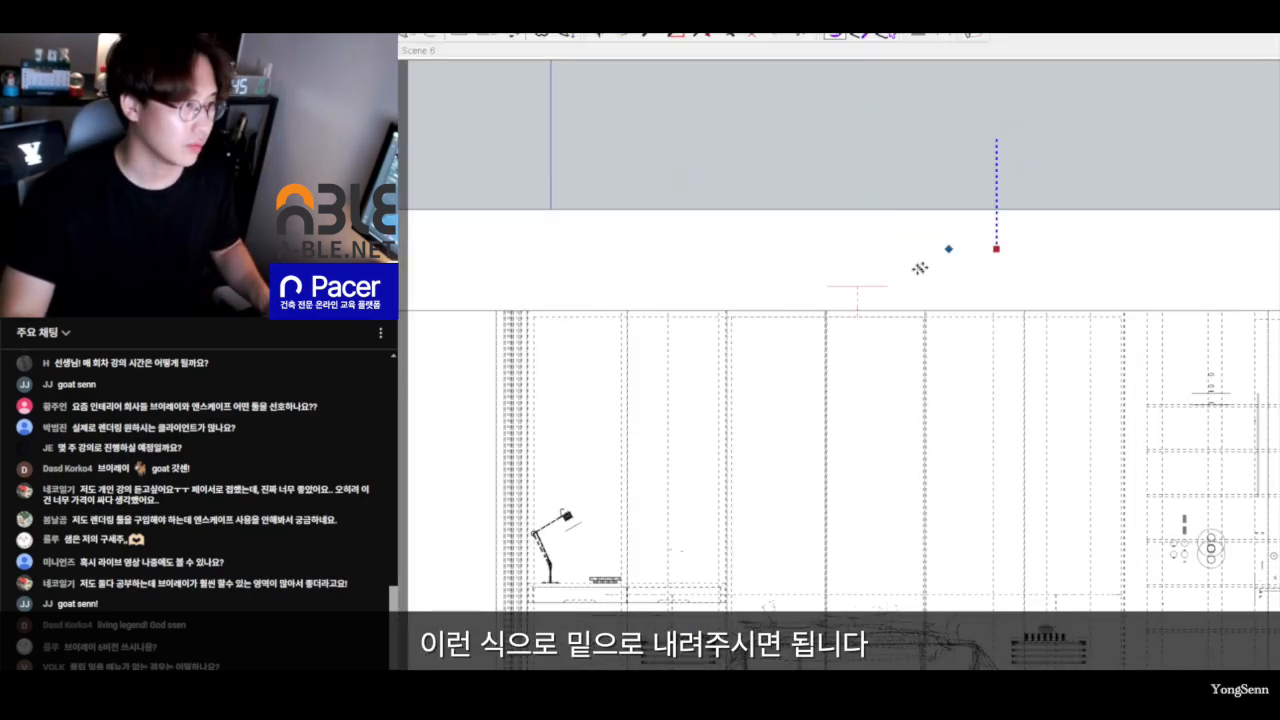
scroll(880, 290, up, 2)
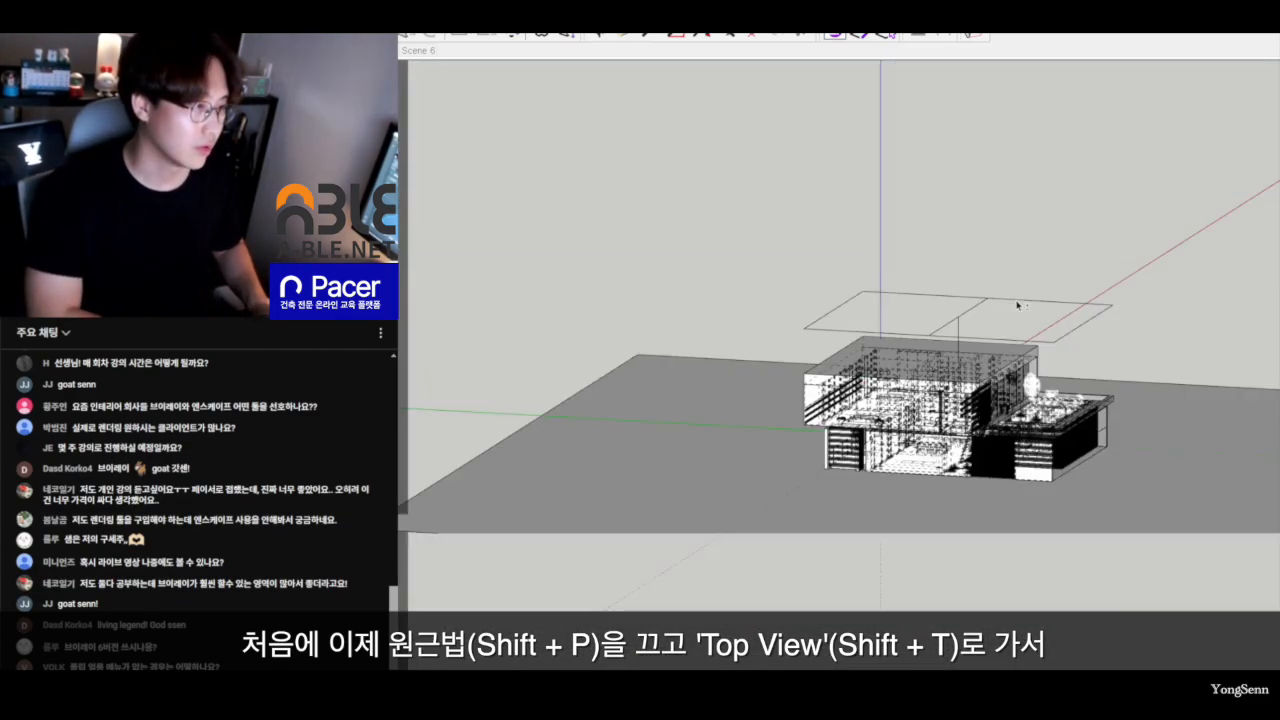
Switch to the parallel top view and check the Rectangle Light's position over the bed using Back Edges.
key(shift+p)
key(shift+t)
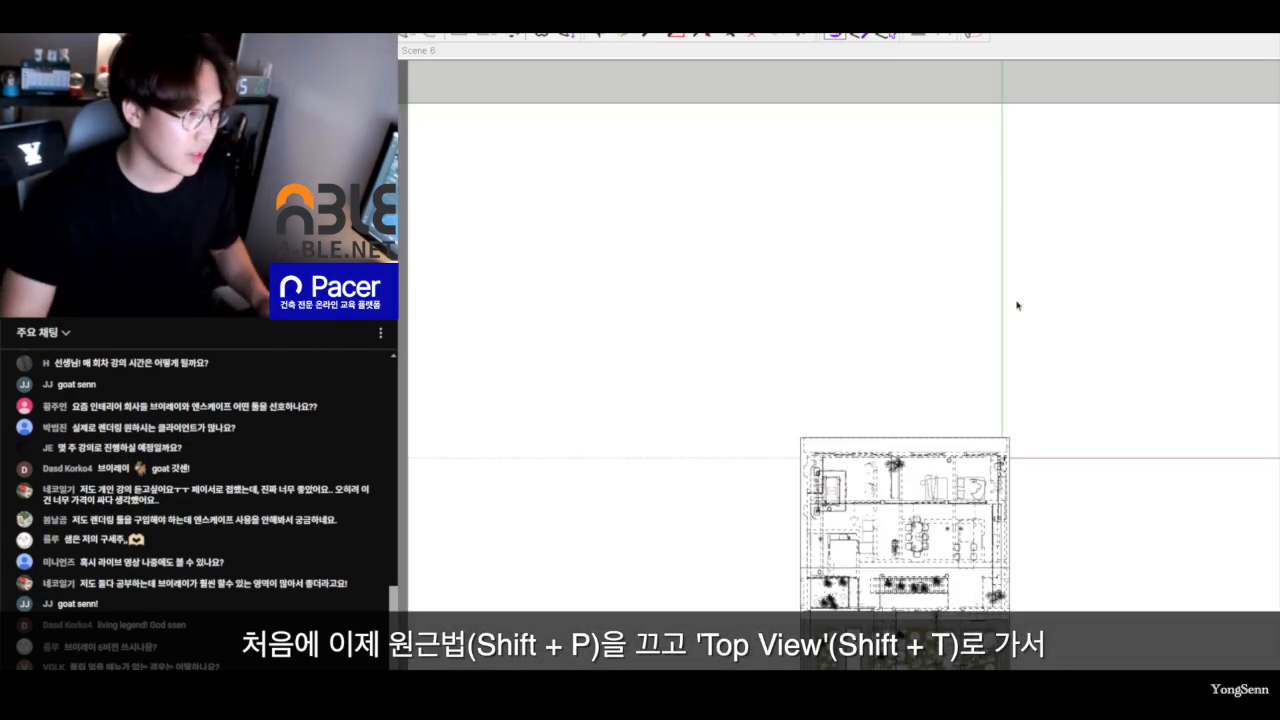
scroll(886, 423, up, 5)
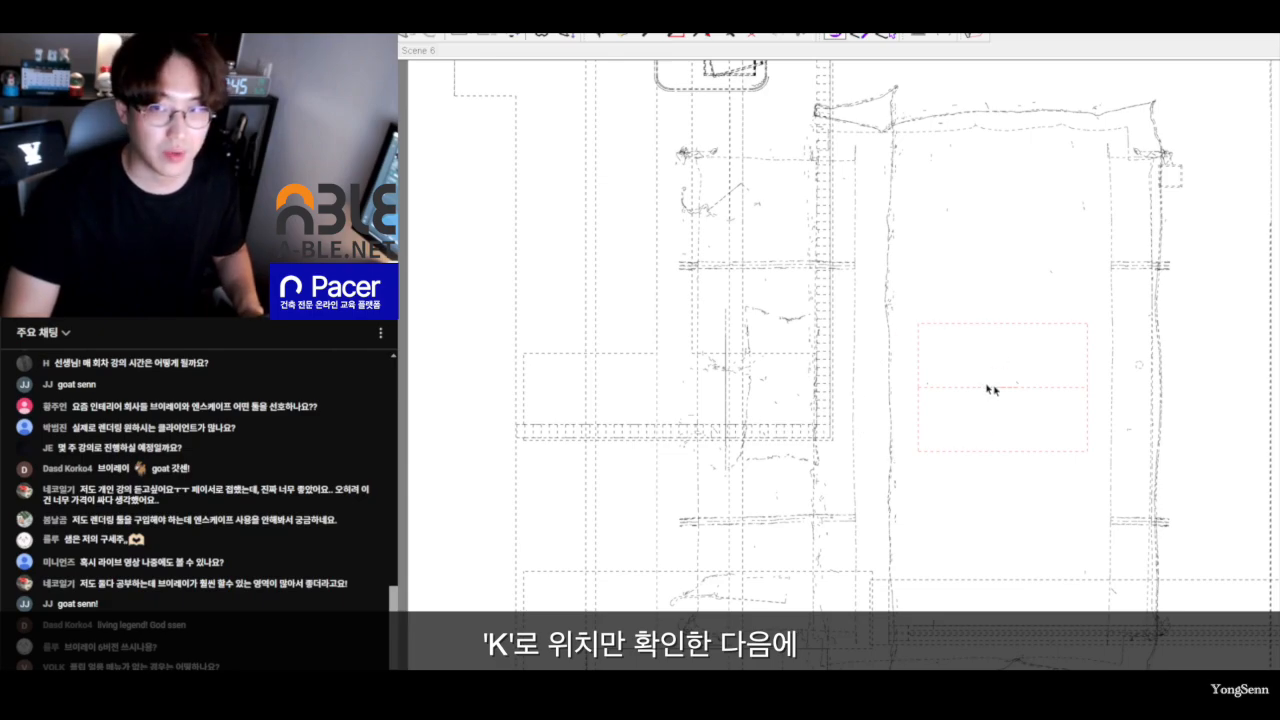
key(k)
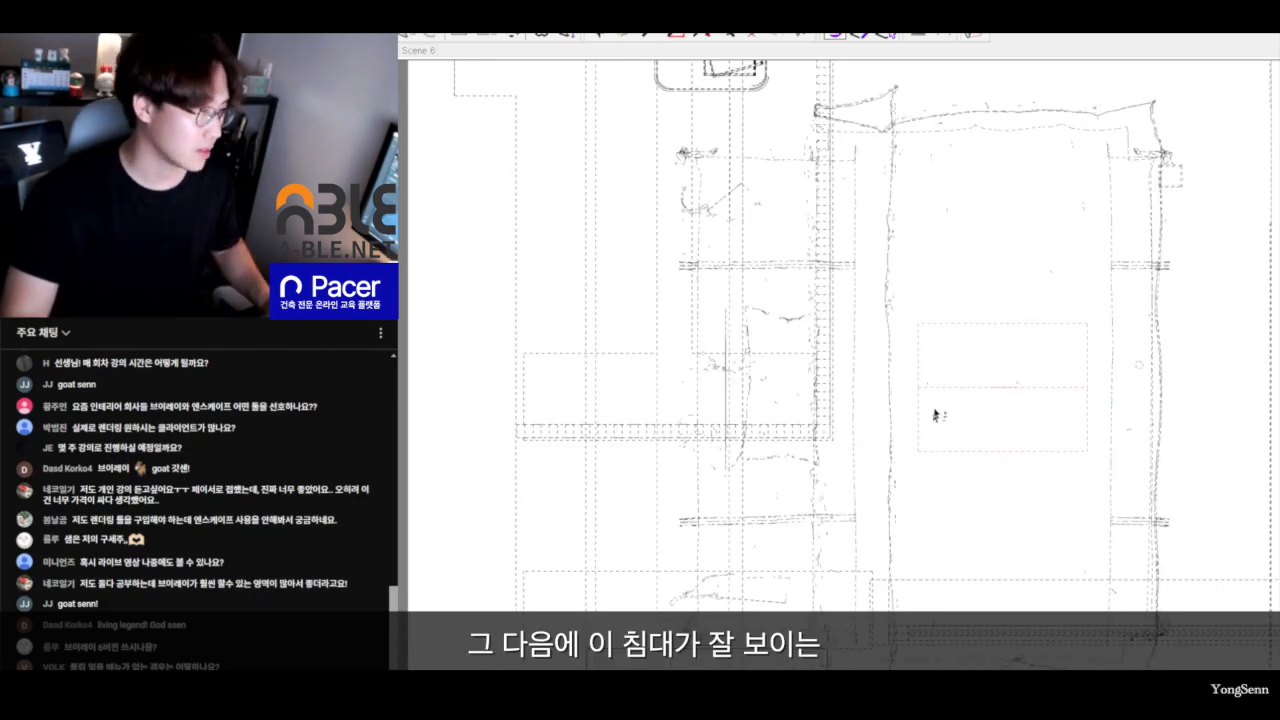
scroll(934, 415, down, 10)
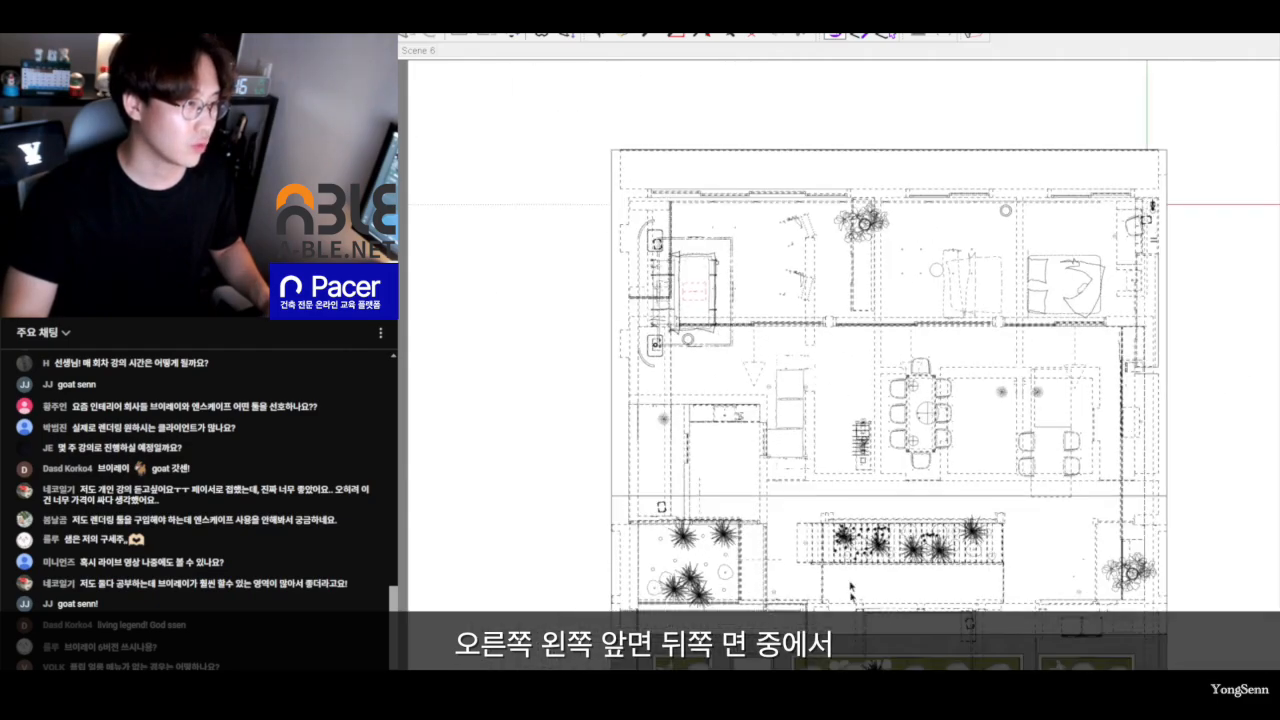
scroll(612, 353, up, 6)
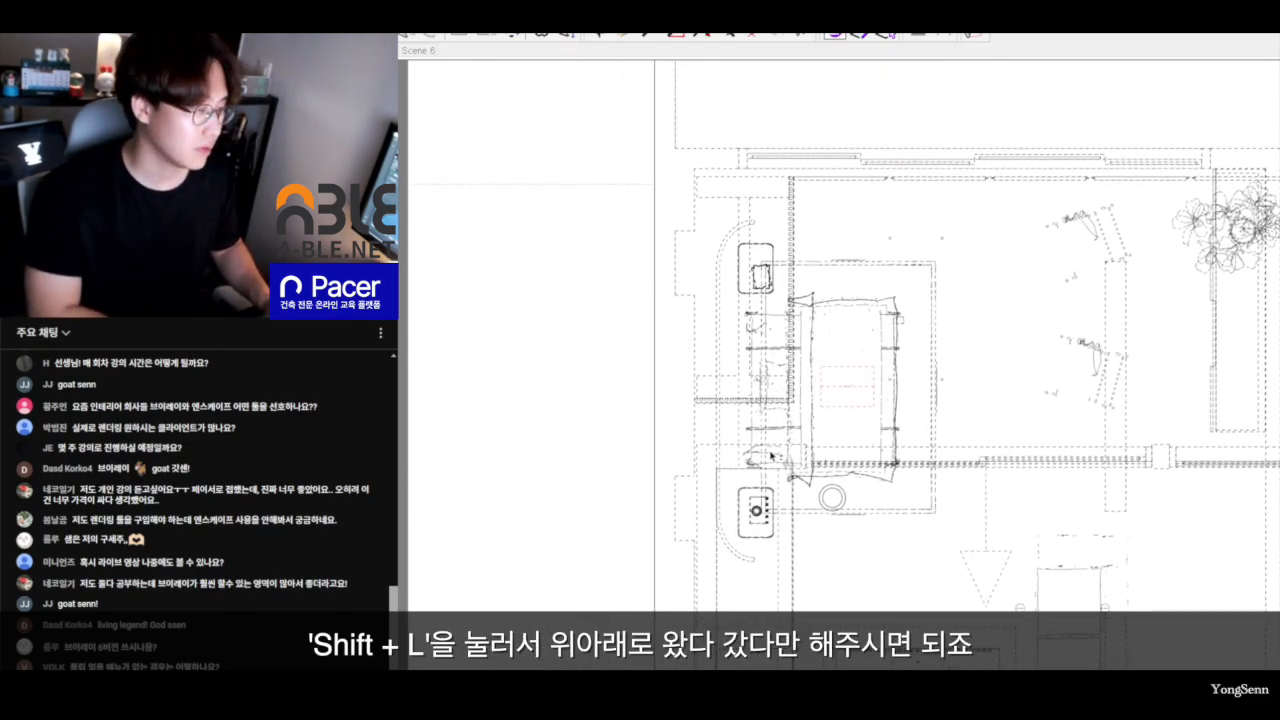
Return to the left view and lower the Rectangle Light to just beneath the ceiling slab above the bed.
key(shift+l)
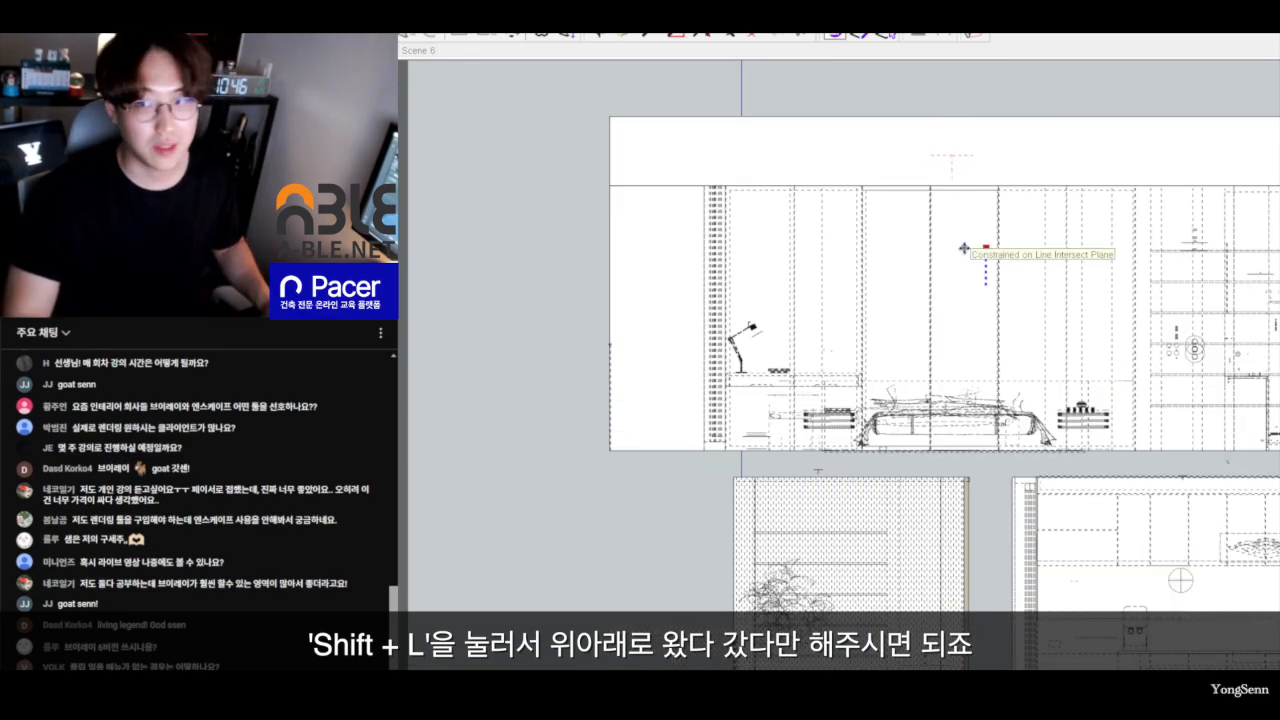
right_click(968, 246)
click(974, 291)
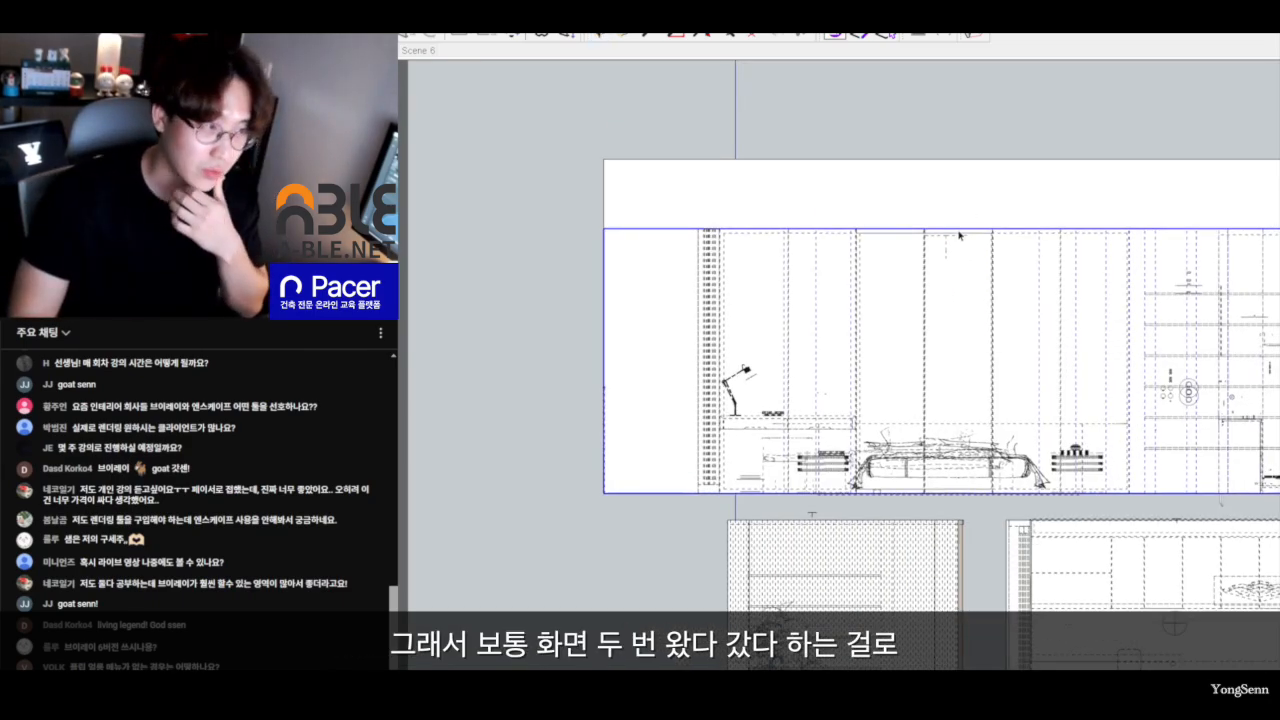
Turn off Back Edges, hide the ceiling slab and look down into the bedroom to check the Rectangle Light.
scroll(959, 236, up, 2)
middle_drag(1058, 366, 1005, 318)
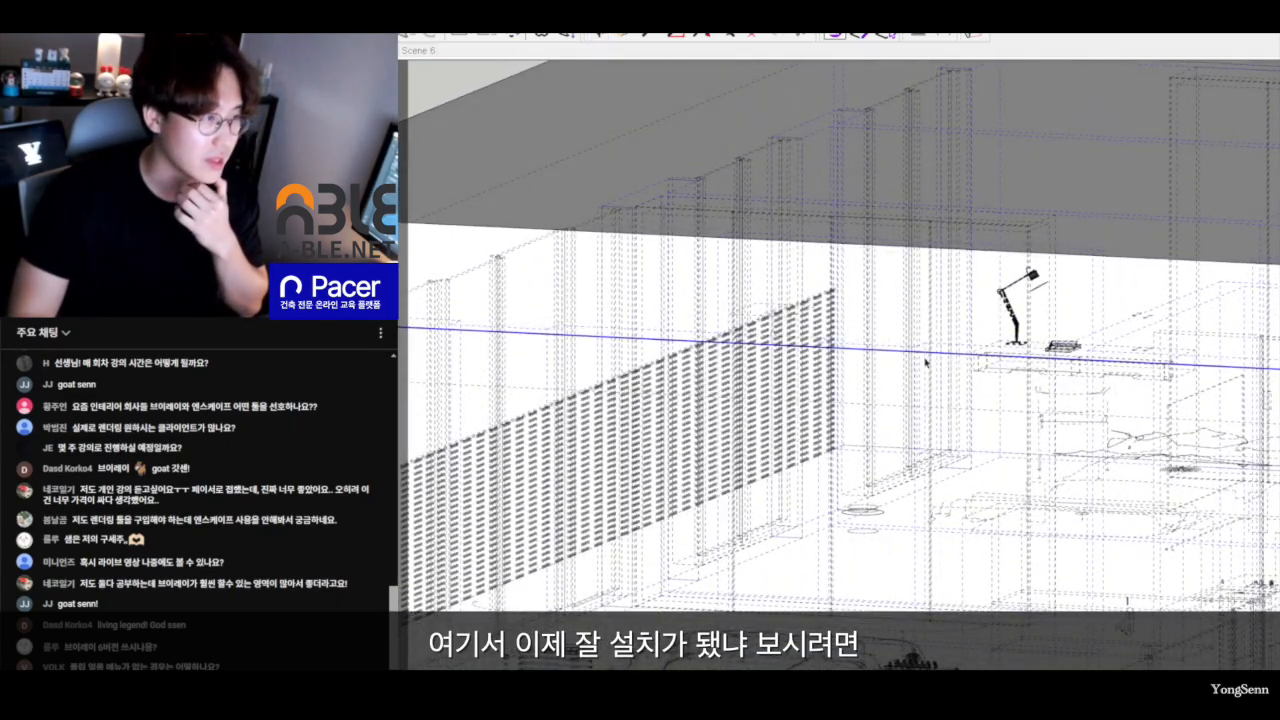
scroll(993, 311, up, 5)
scroll(1029, 257, down, 3)
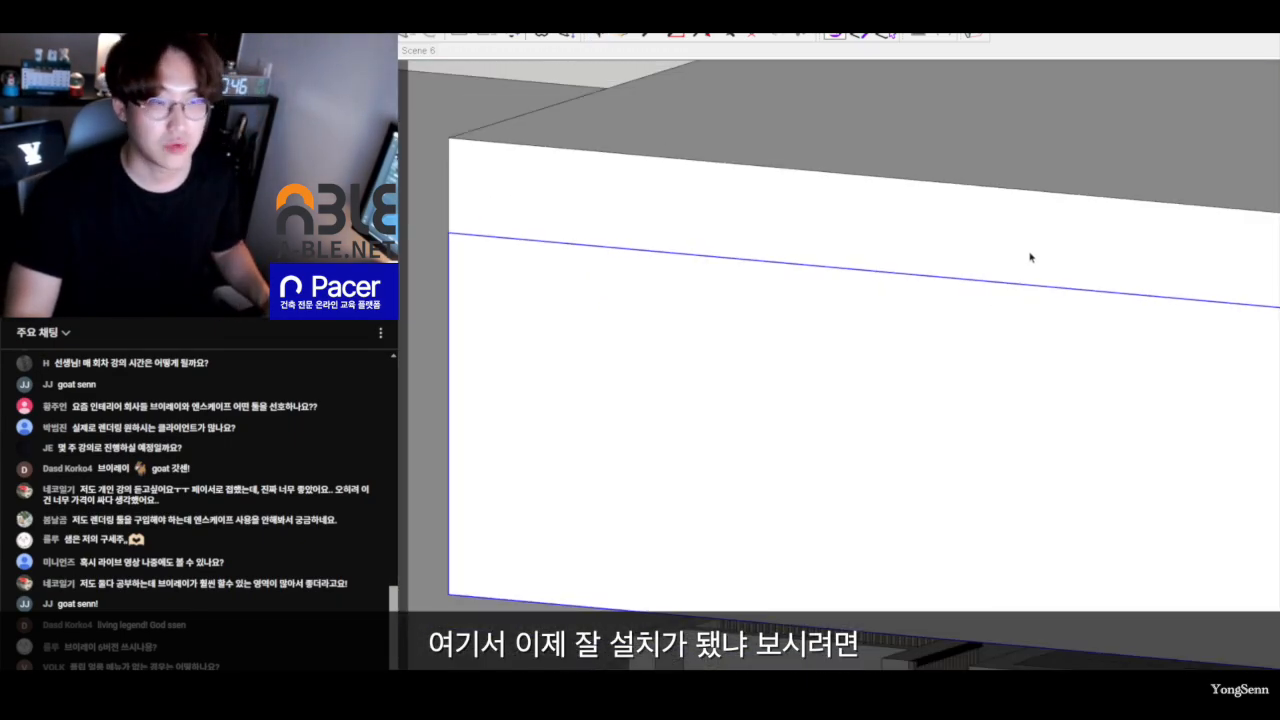
mouse_move(1031, 223)
middle_down()
mouse_move(857, 371)
mouse_move(876, 368)
mouse_move(678, 425)
middle_up()
scroll(876, 368, down, 3)
key(h)
scroll(782, 389, up, 5)
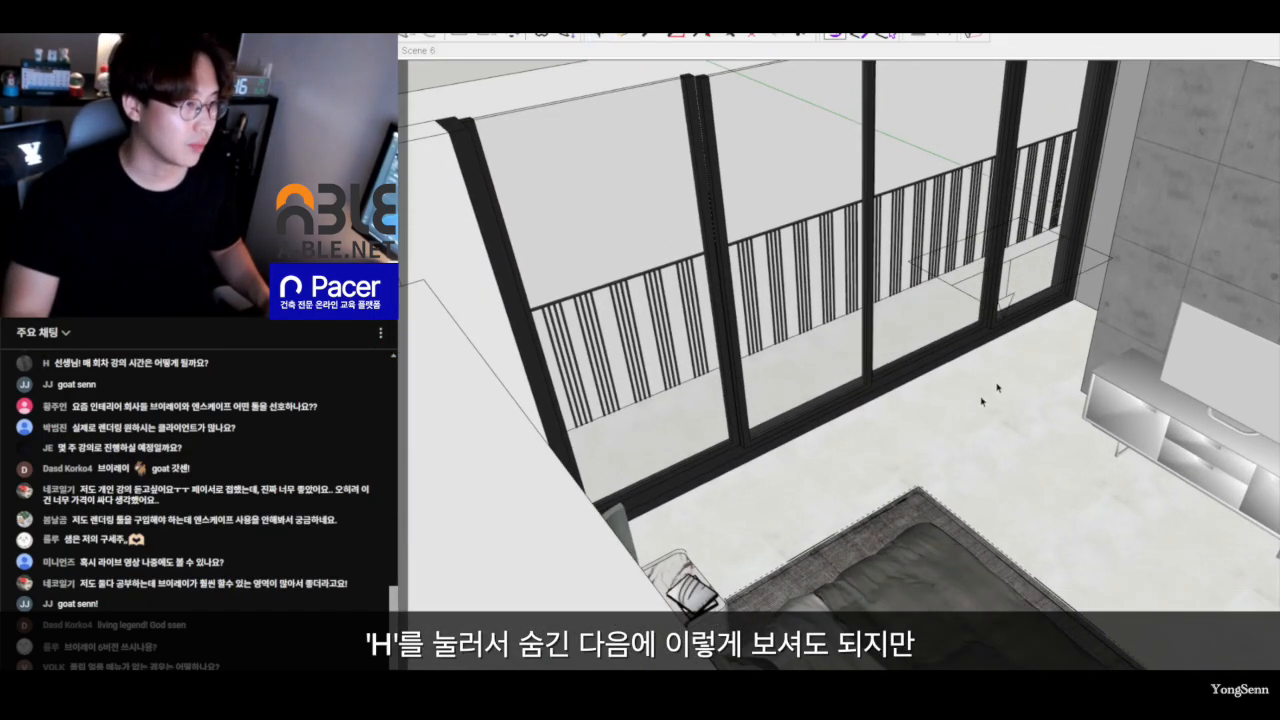
Bring back the ceiling slab and select the Rectangle Light in the bedroom.
scroll(994, 351, down, 5)
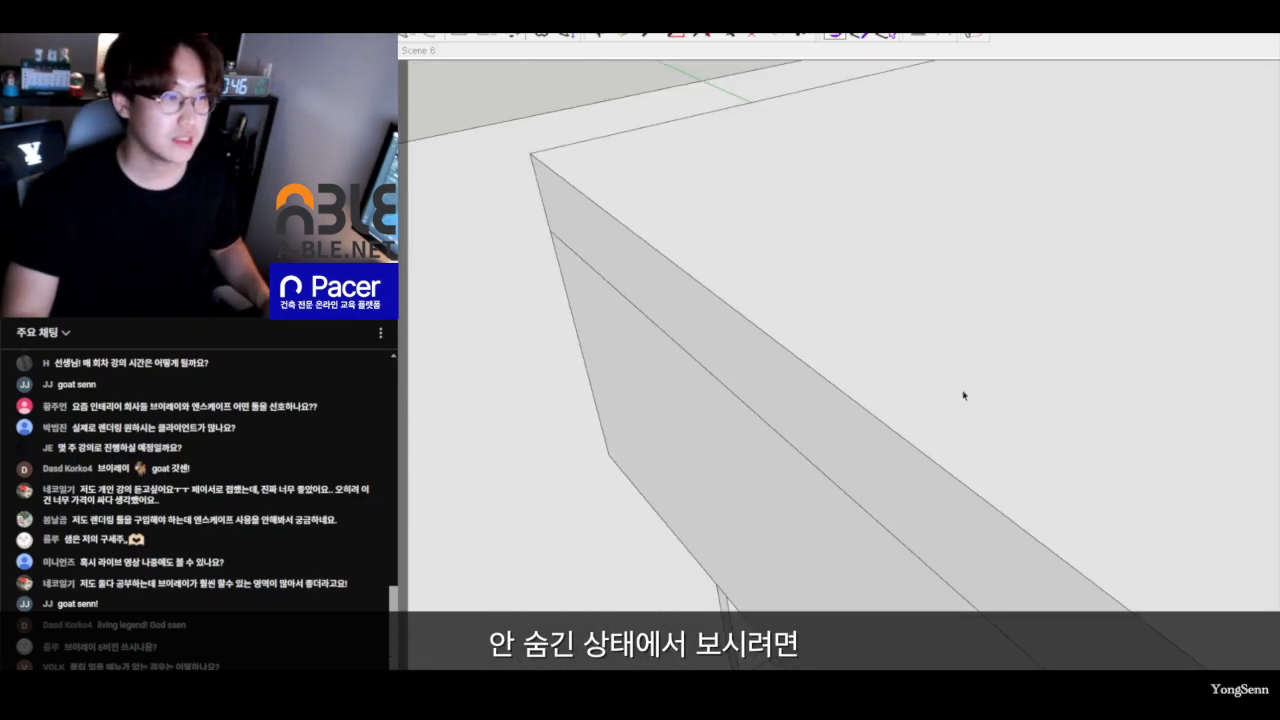
middle_drag(963, 394, 998, 355)
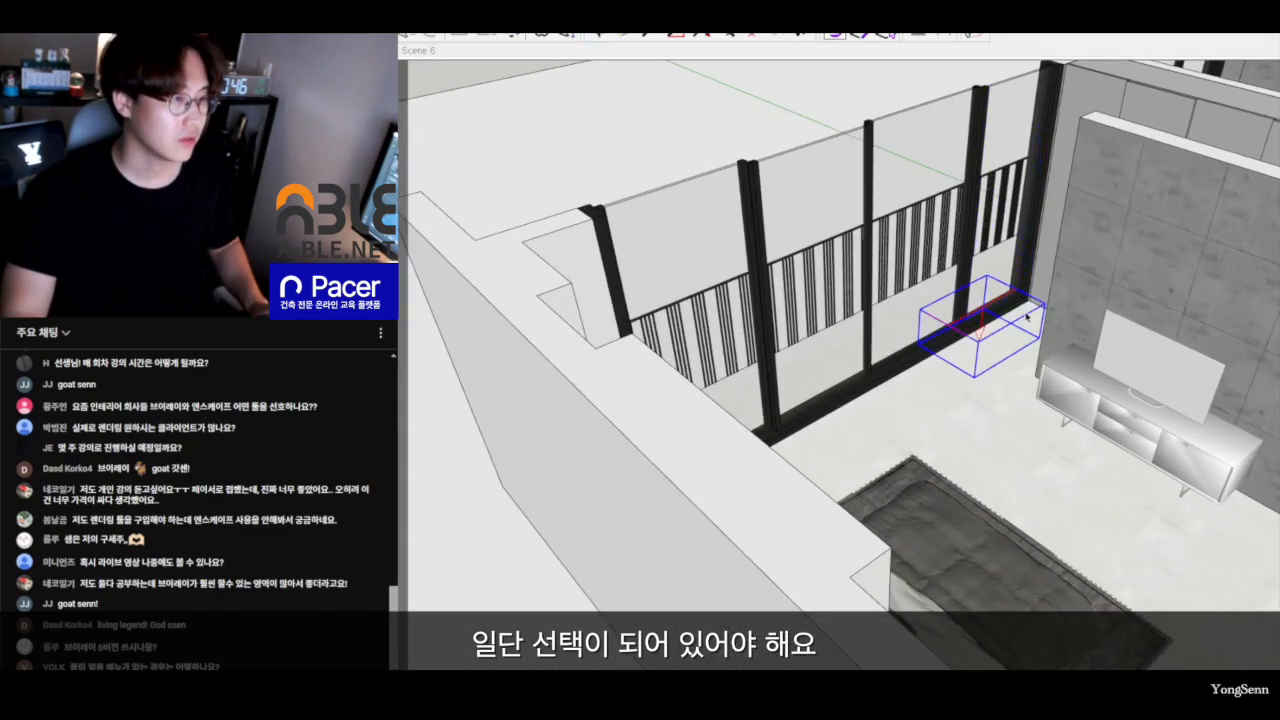
middle_drag(970, 402, 984, 410)
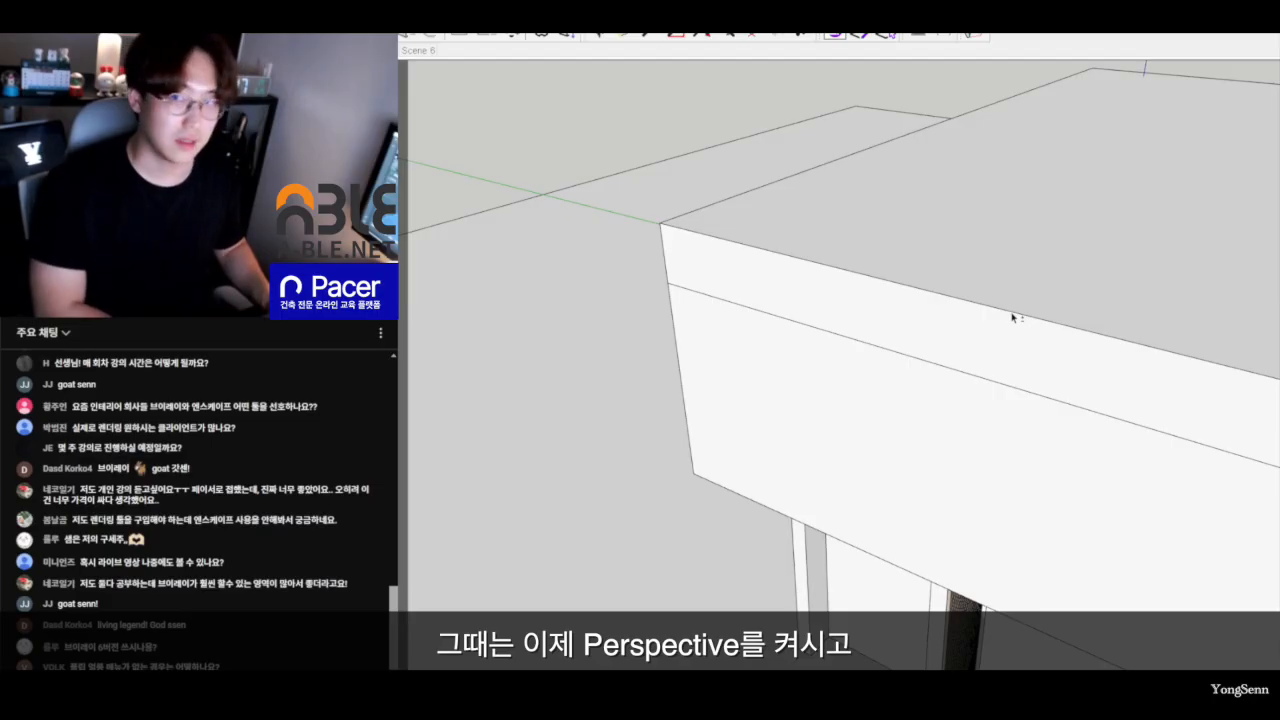
Zoom to the selected Rectangle Light with Perspective on and inspect its placement from inside the room.
scroll(1012, 317, up, 5)
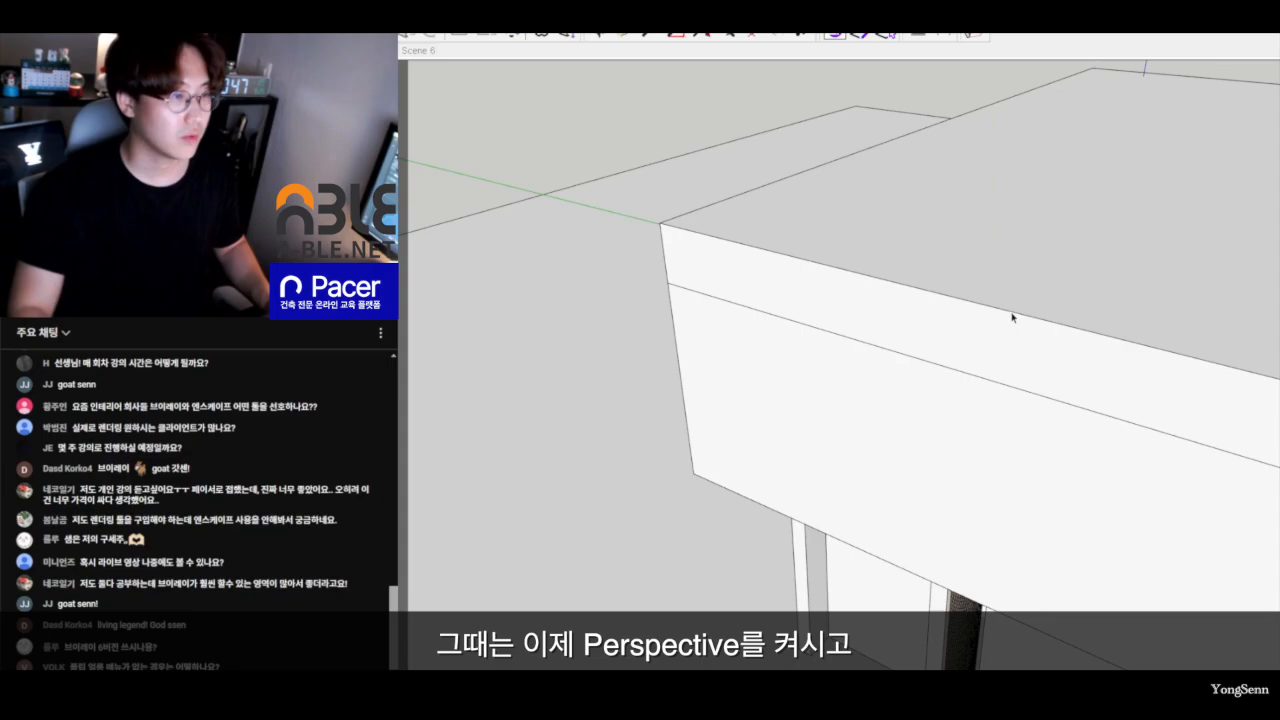
scroll(1015, 330, up, 8)
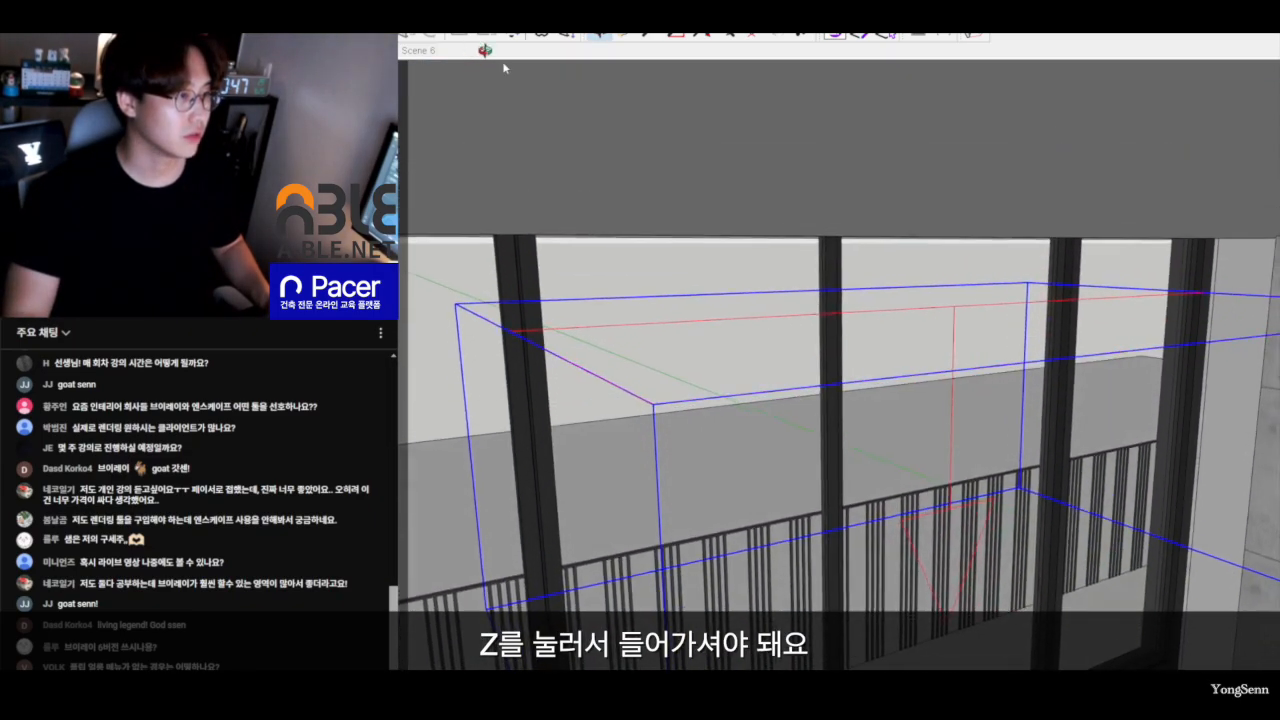
middle_drag(485, 50, 503, 67)
mouse_move(1014, 337)
middle_down()
mouse_move(791, 268)
mouse_move(757, 309)
mouse_move(965, 289)
mouse_move(922, 320)
mouse_move(945, 336)
middle_up()
scroll(945, 336, down, 2)
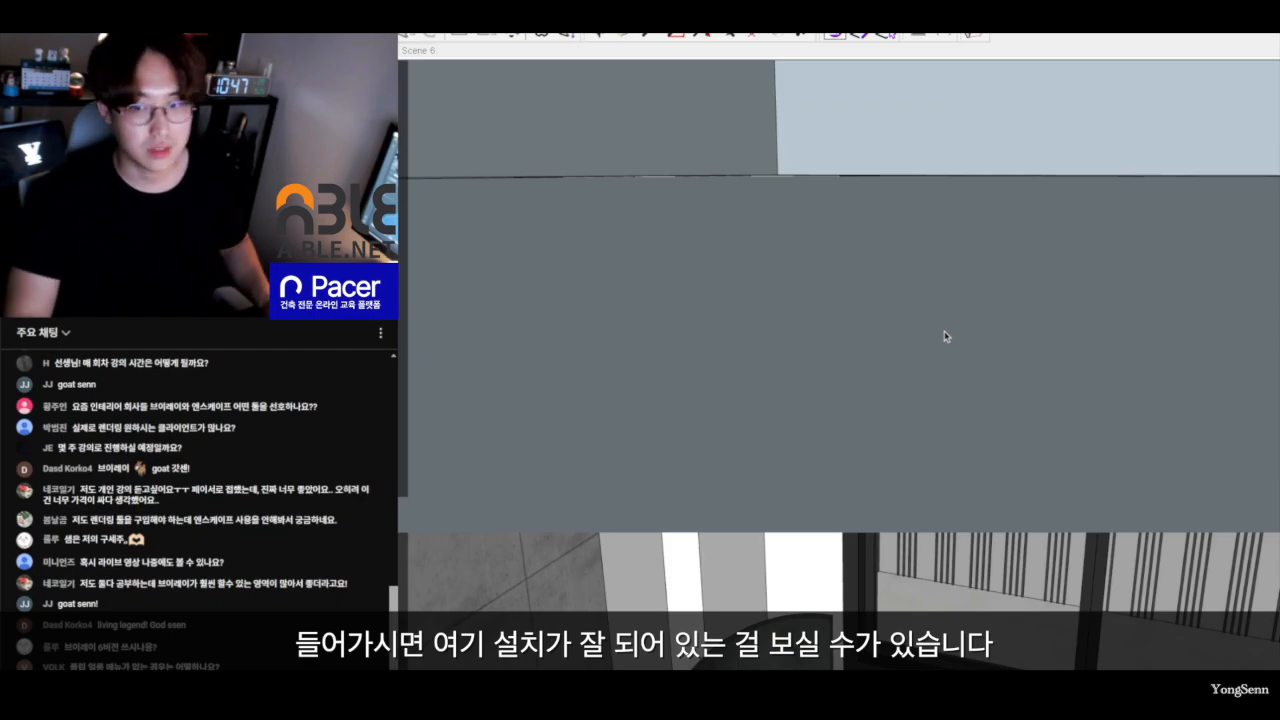
Turn off Perspective, switch to the top view and zoom to the selection.
key(shift+p)
key(shift+t)
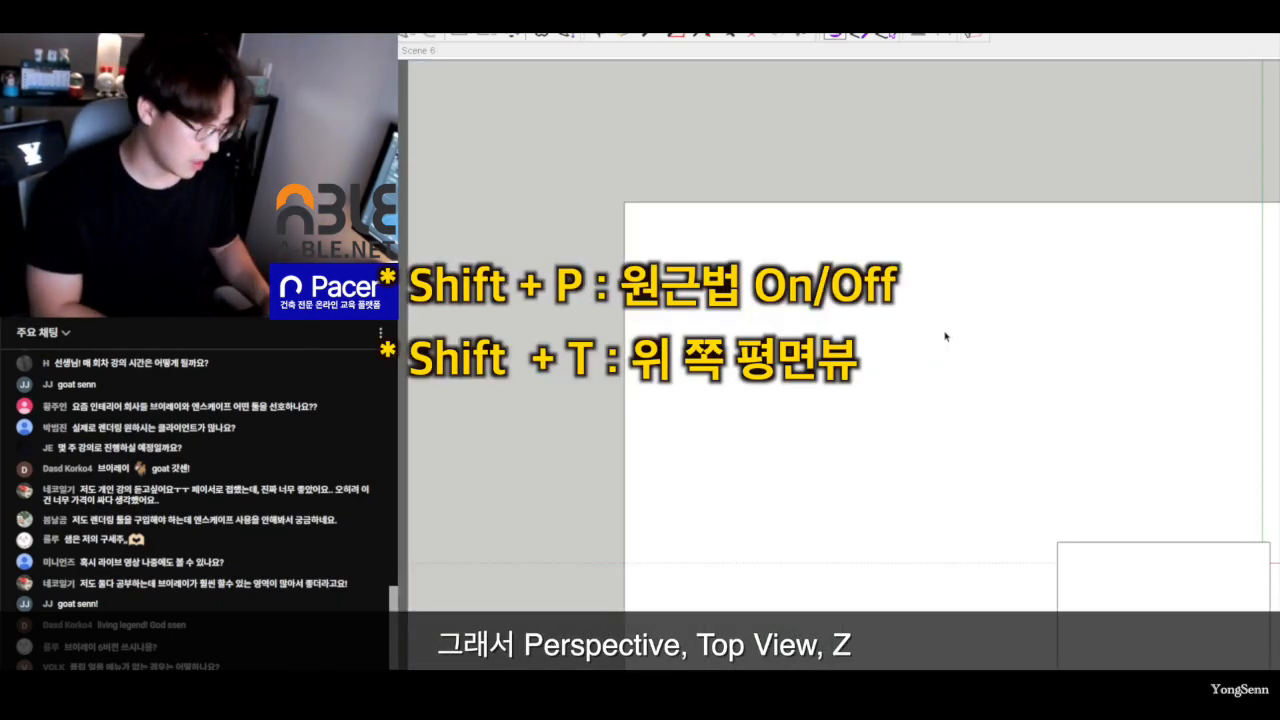
key(z)
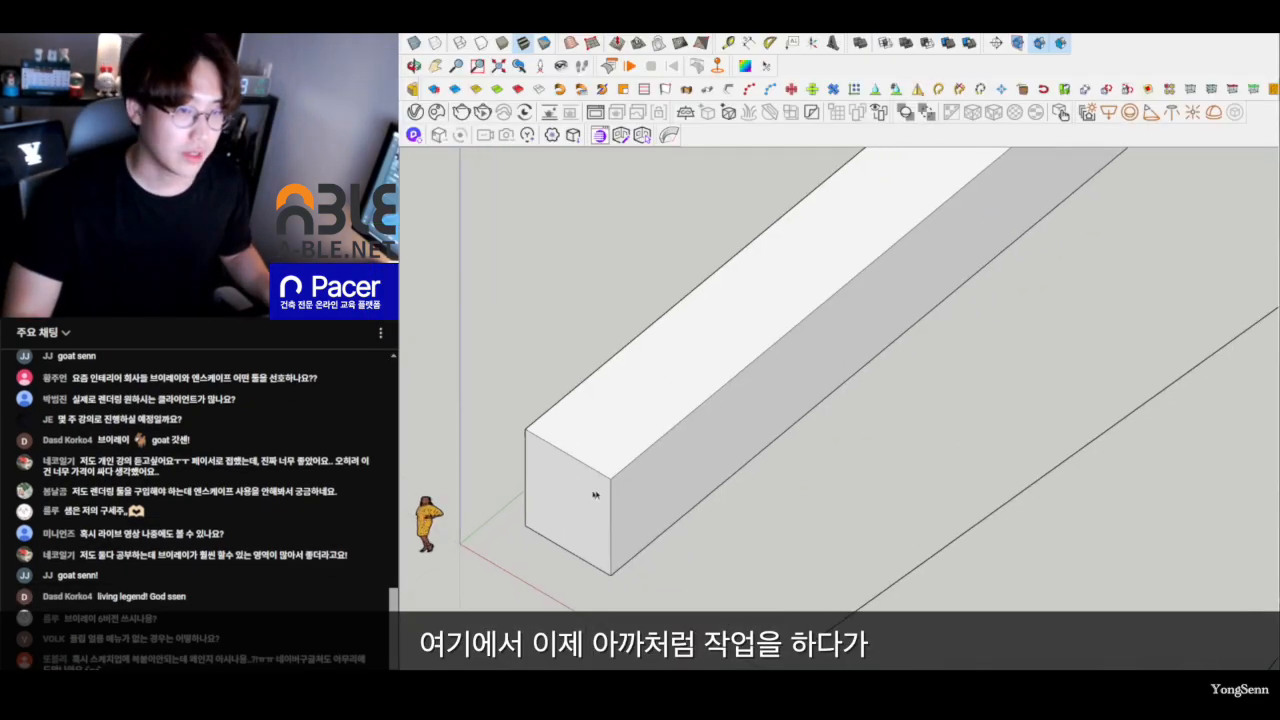
Examine view clipping on the box and house models, and frame the viewport shortcuts in the notes in red.
scroll(591, 480, up, 5)
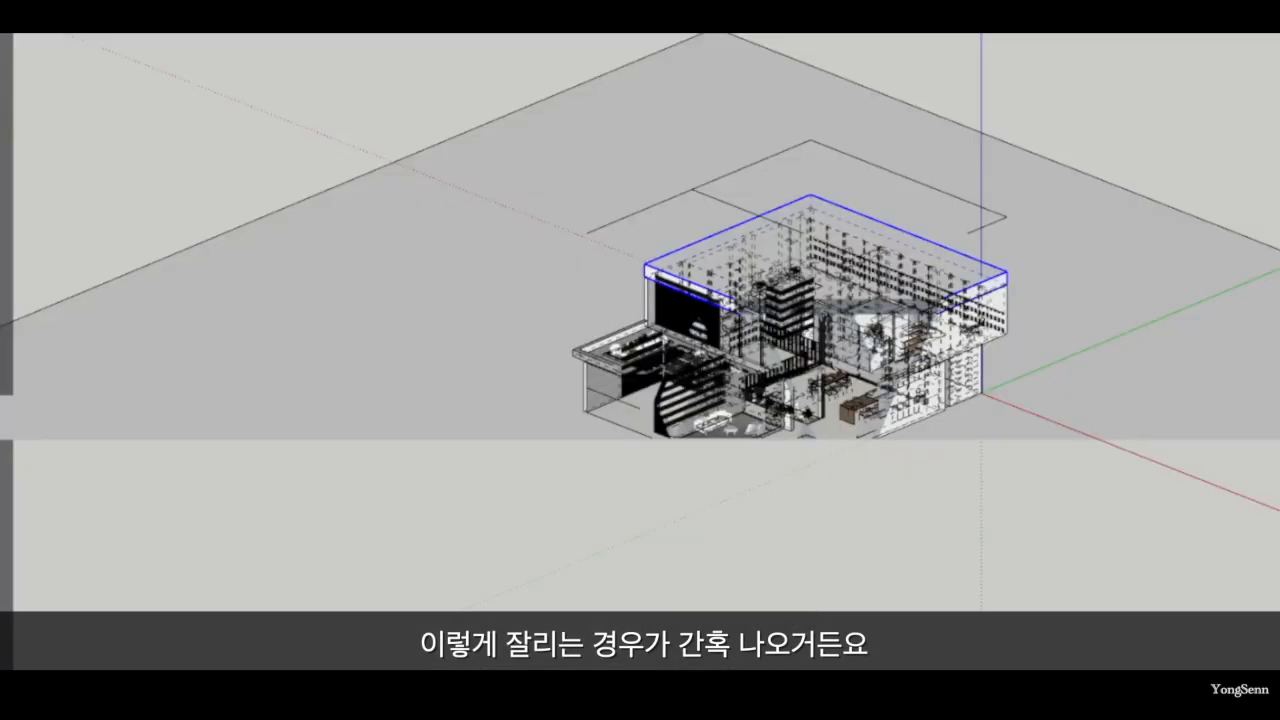
scroll(926, 442, down, 3)
scroll(926, 442, up, 2)
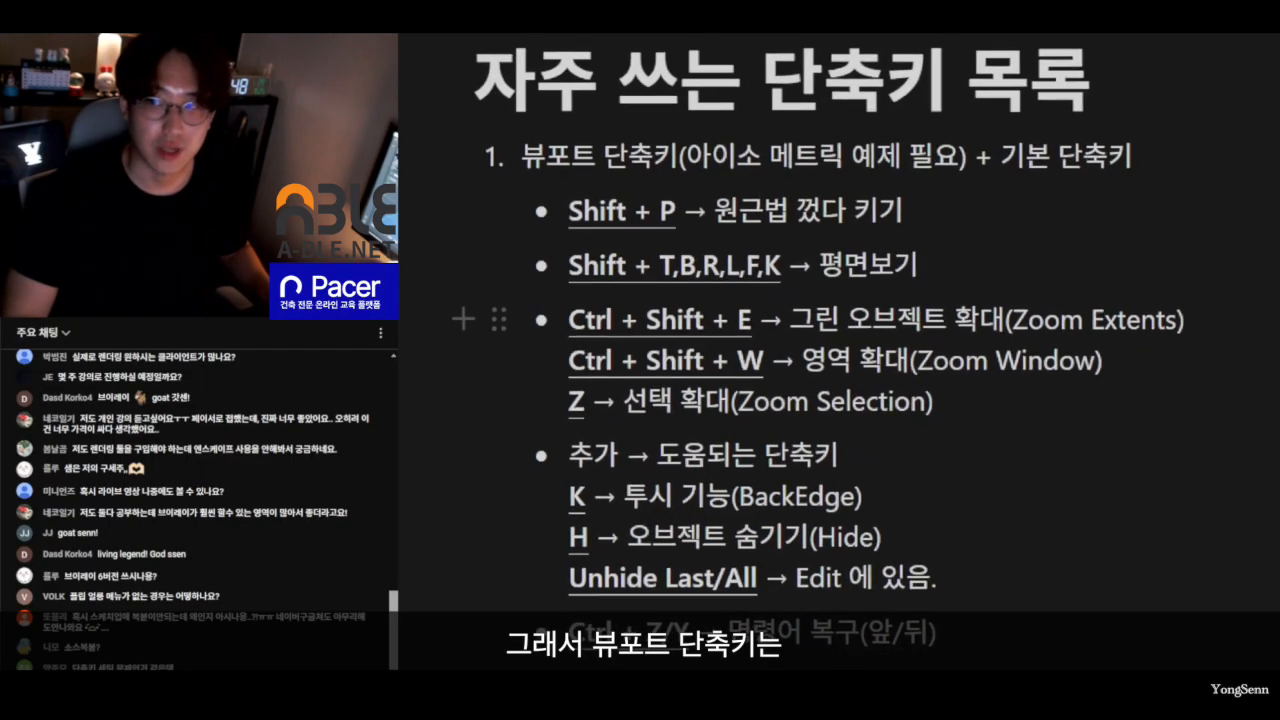
drag(495, 176, 1222, 670)
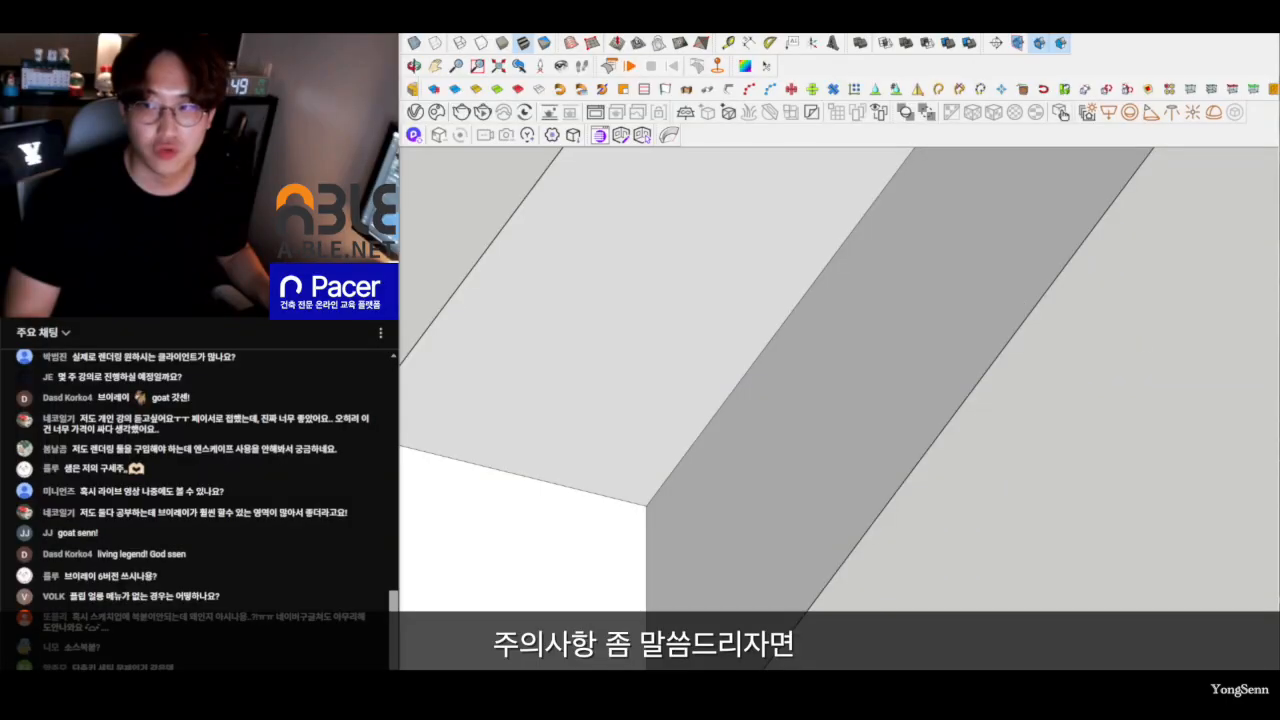
Look through the model's display options, including Edge Style, Face Style and Component Edit.
click(448, 27)
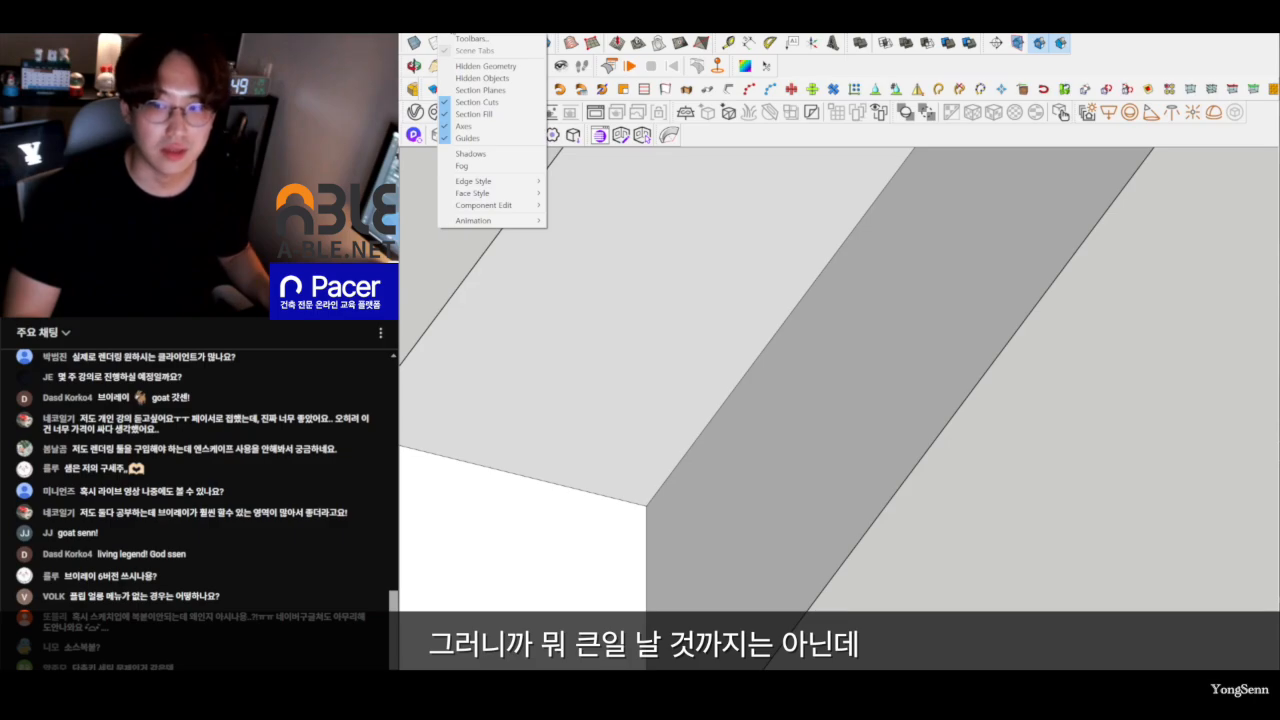
mouse_move(426, 27)
mouse_move(487, 194)
key(ctrl+1)
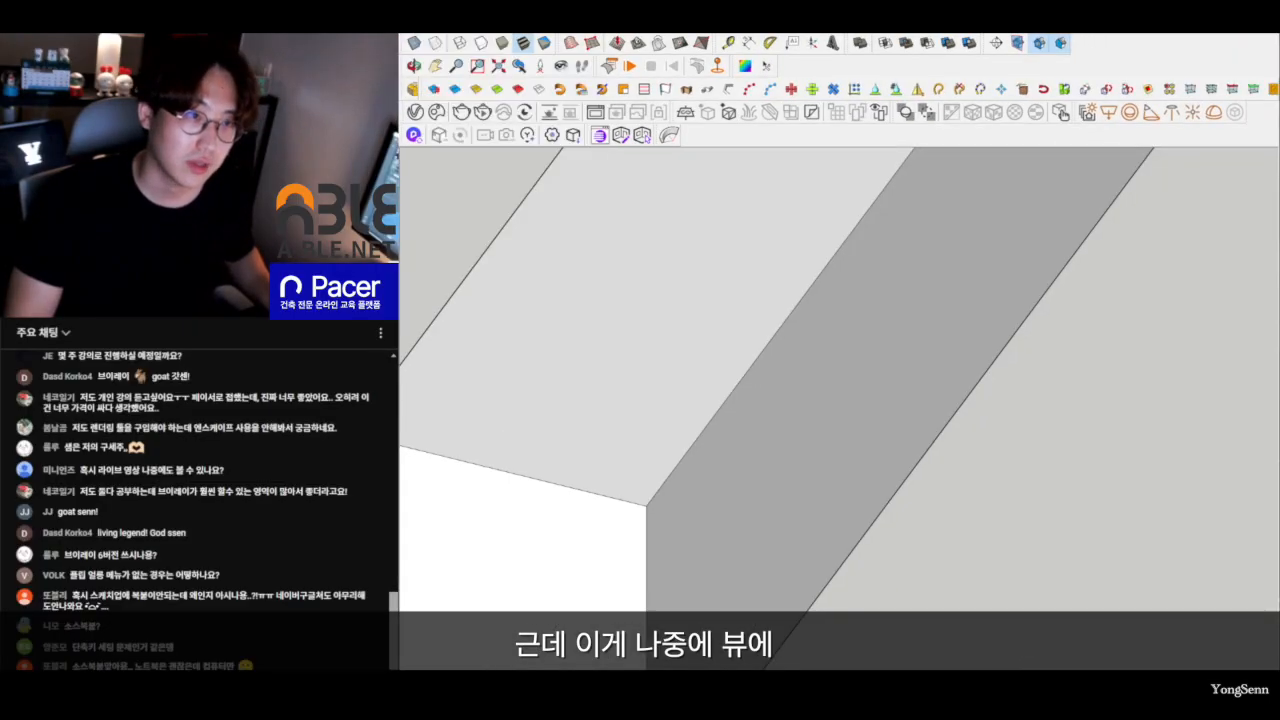
key(alt+v)
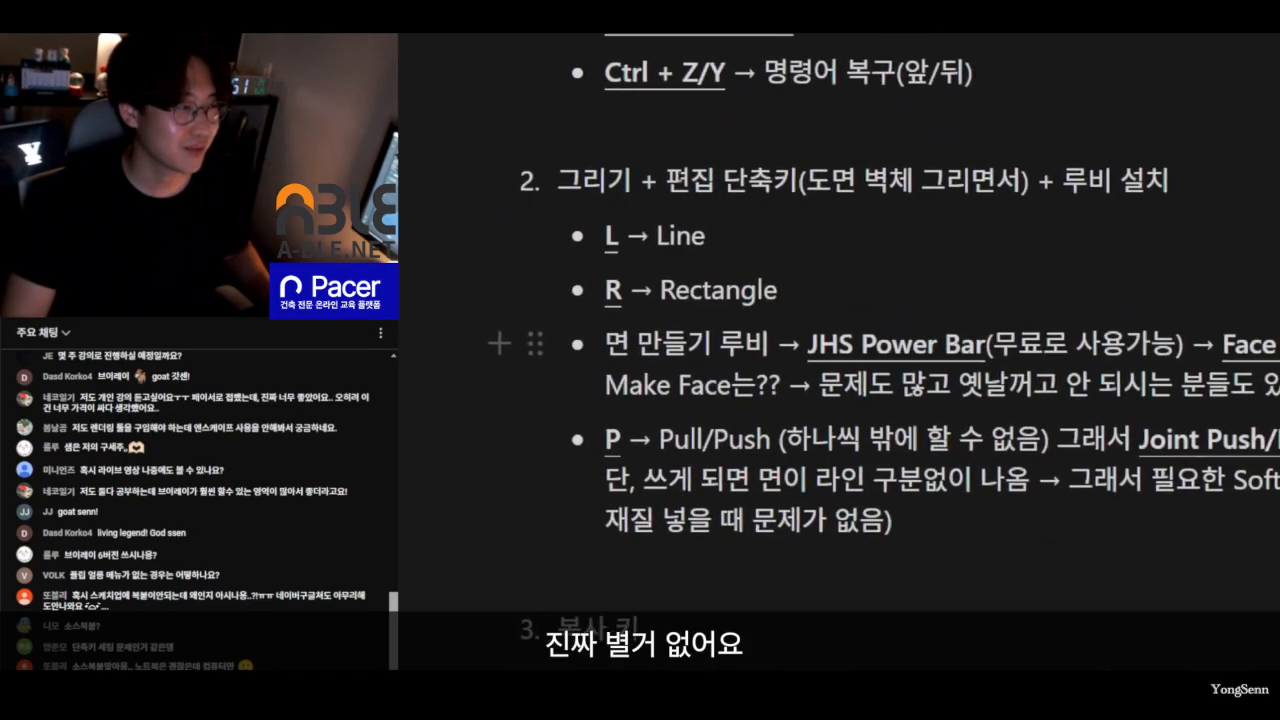
Frame the Line and Rectangle shortcuts in the notes in red, clear the marks and return to the list's start.
ctrl+drag(498, 217, 770, 320)
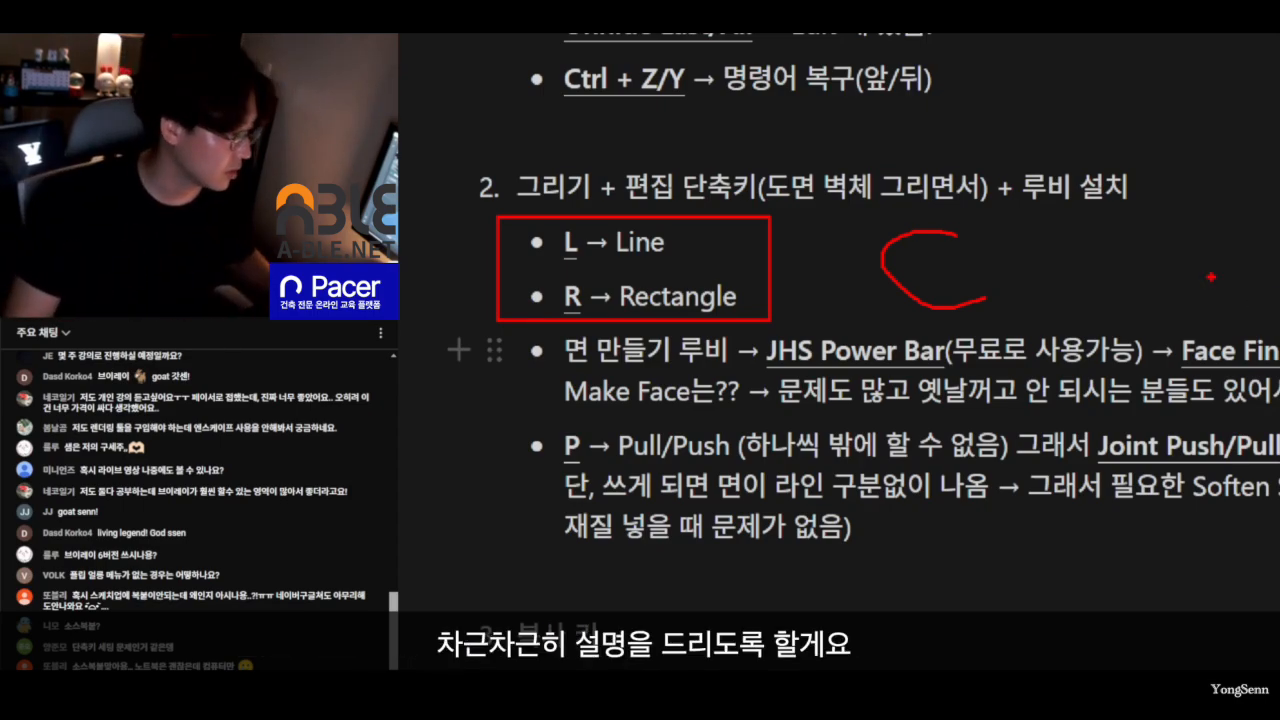
key(Escape)
scroll(840, 340, up, 3)
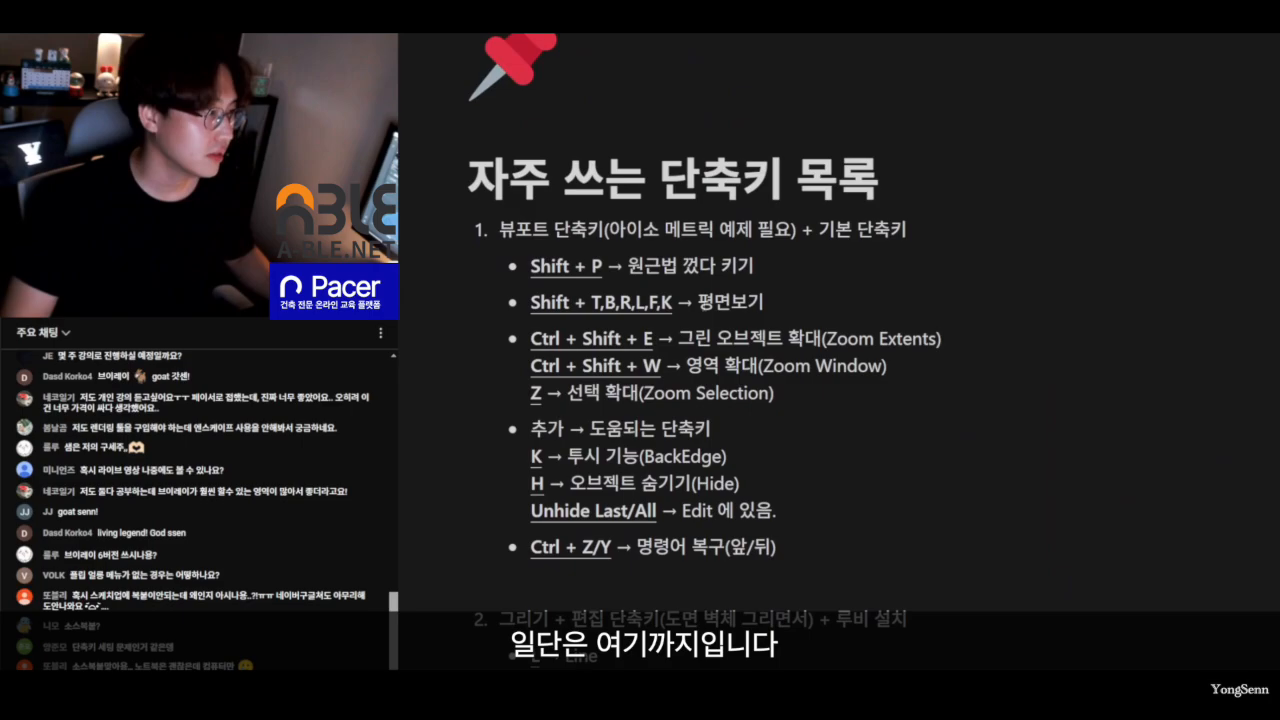
Enlarge the first section of the notes and frame its viewport and basic shortcuts with a red rectangle.
key(ctrl+1)
click(580, 360)
mouse_move(499, 117)
ctrl+mouse_down()
mouse_move(1187, 551)
mouse_move(1266, 674)
ctrl+mouse_up()
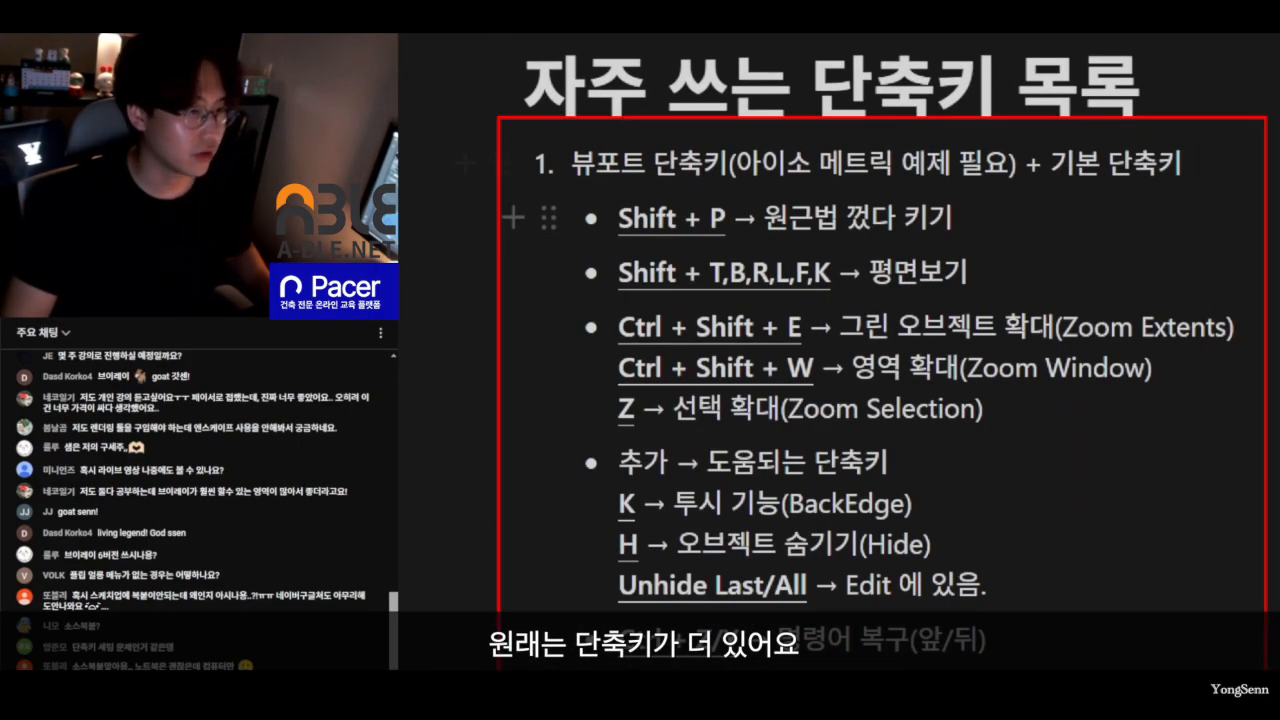